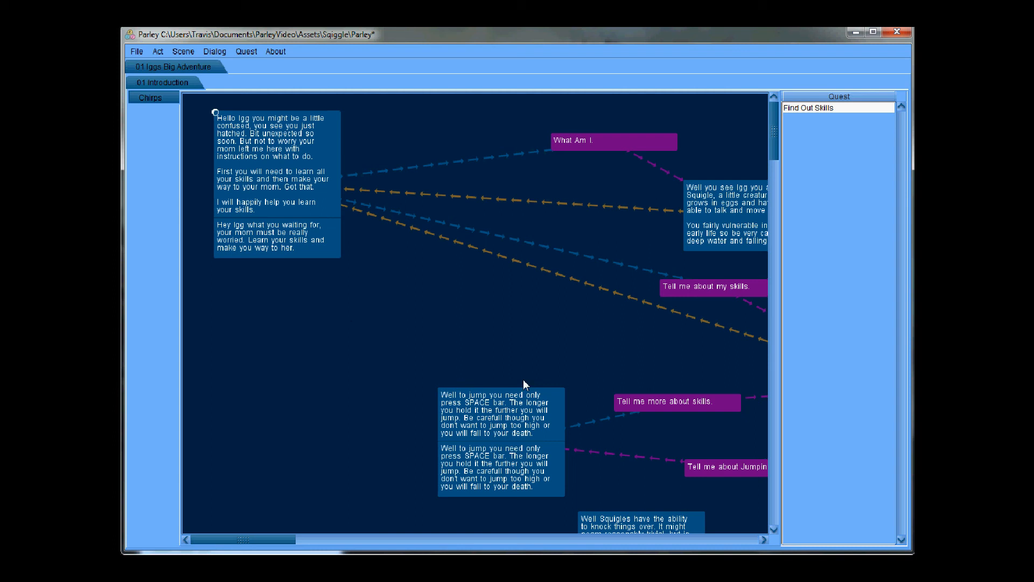
Step: Examine the layout of the Chirps conversation in the 01 Introduction scene, from the greeting to the skill explanations
mouse_move(772, 142)
mouse_down()
mouse_move(776, 161)
mouse_move(774, 142)
mouse_up()
drag(257, 541, 235, 535)
drag(581, 338, 343, 163)
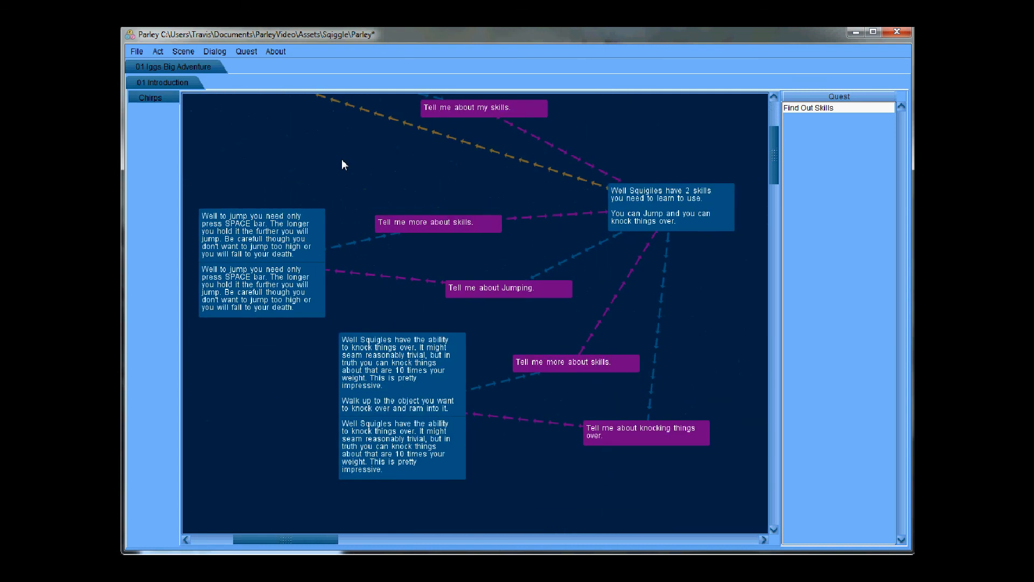
drag(263, 173, 441, 314)
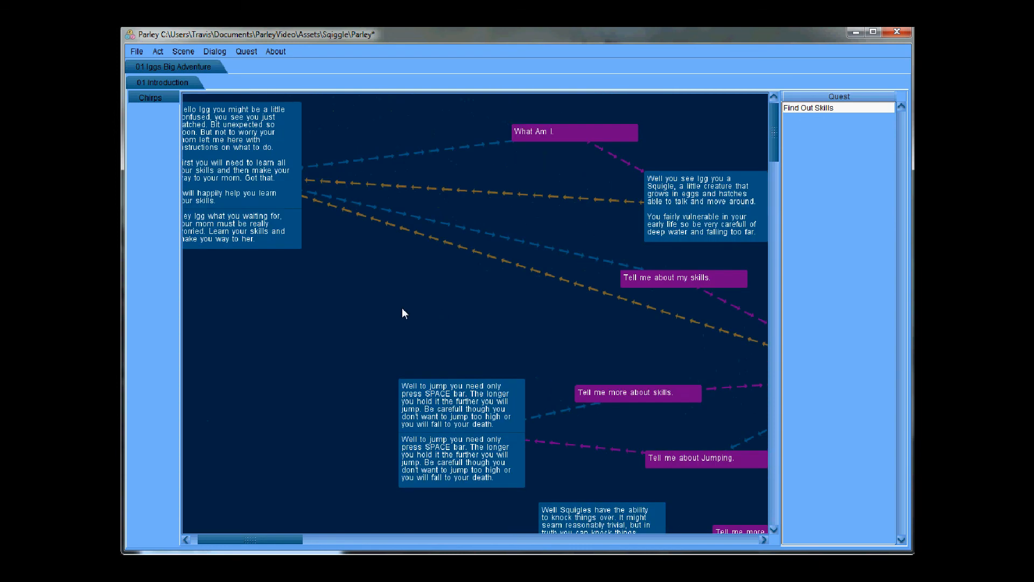
drag(307, 244, 429, 300)
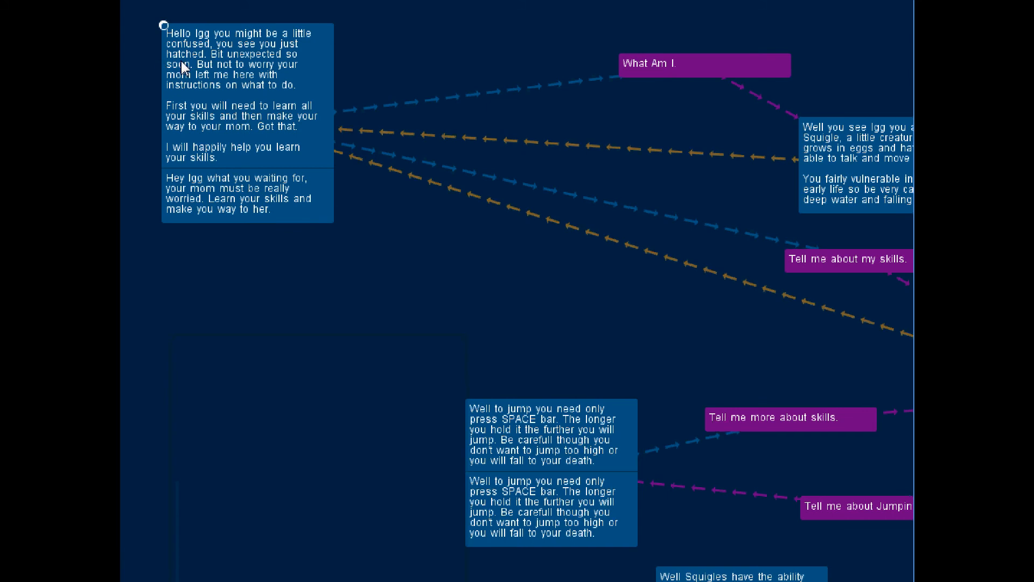
Step: Inspect the greeting and its linked replies, shifting the "What Am I." reply slightly closer to the greeting
click(240, 97)
click(668, 65)
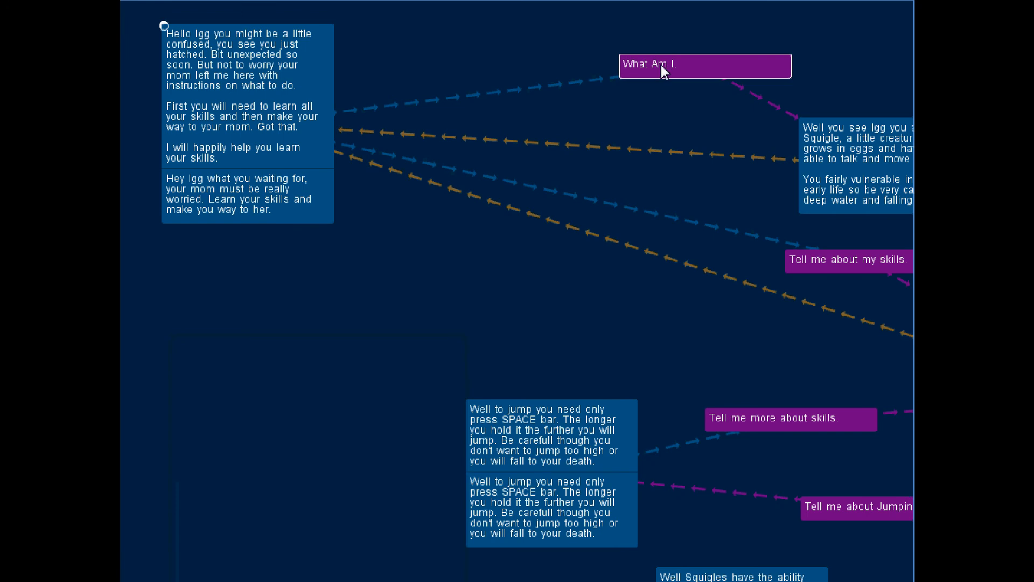
drag(713, 70, 698, 65)
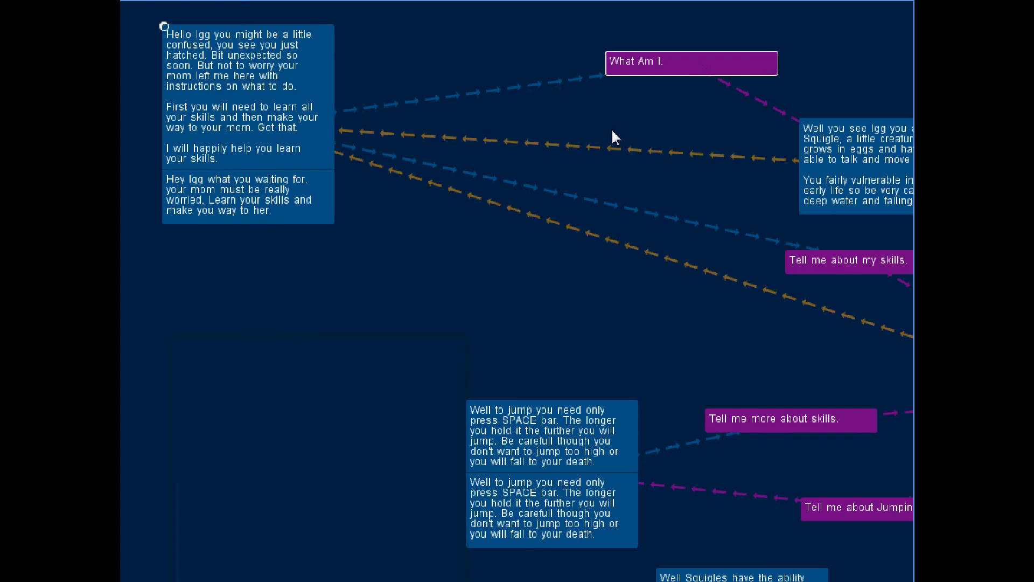
click(274, 152)
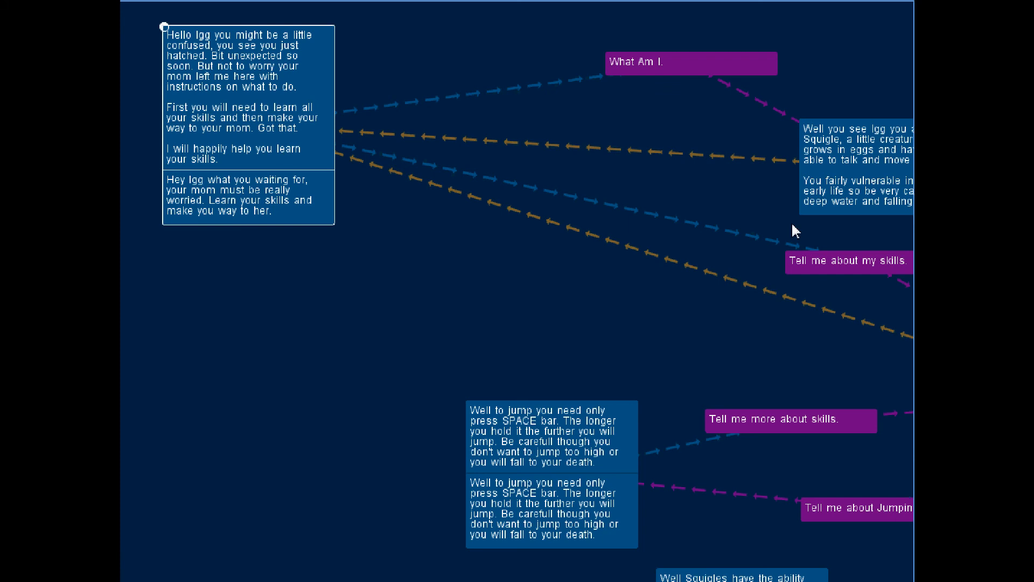
click(690, 64)
click(829, 152)
drag(830, 152, 773, 154)
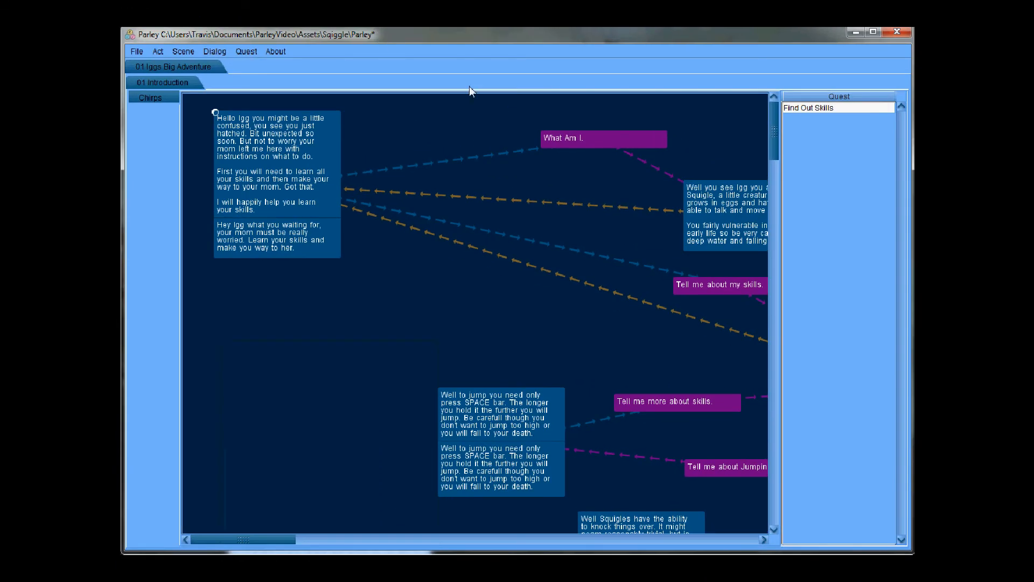
Step: Display the Find Out Skills quest in the conversation map and examine each of its tasks and their dialog links
click(840, 110)
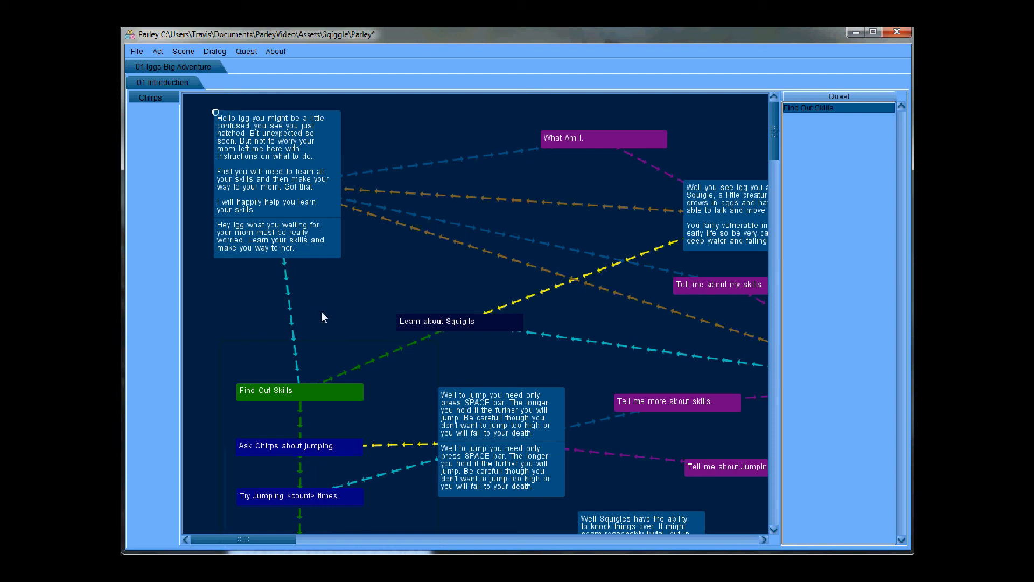
drag(415, 386, 470, 255)
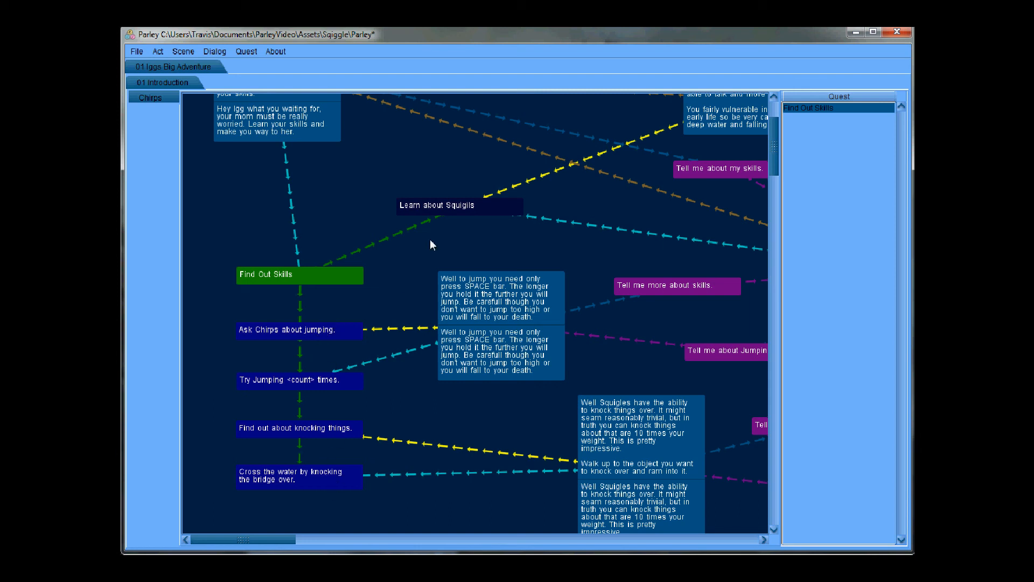
click(493, 211)
click(325, 338)
click(332, 384)
click(338, 427)
click(342, 470)
click(479, 207)
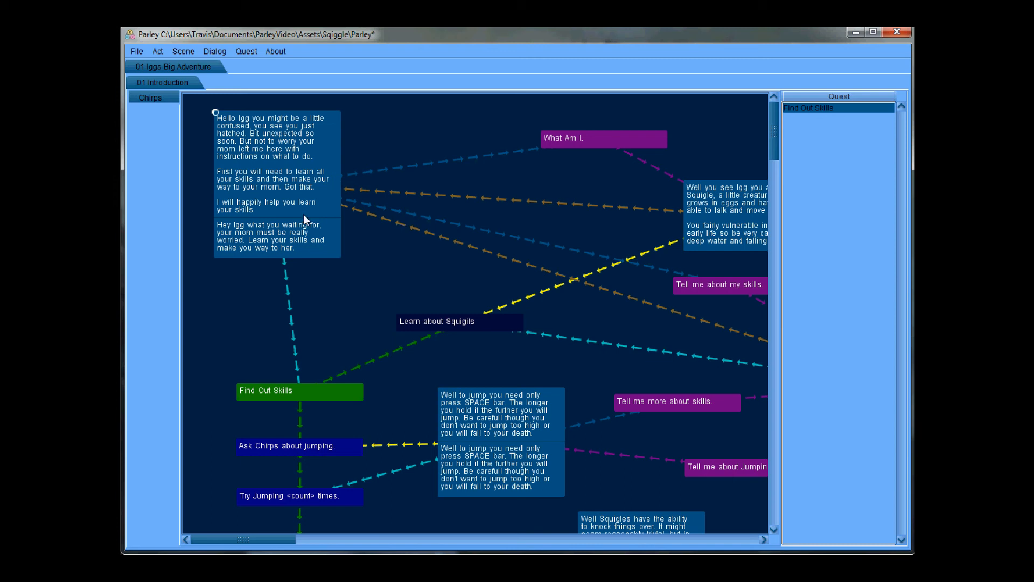
Step: Stagger the "Ask Chirps about jumping." and "Try Jumping <count> times." tasks sideways in opposite directions beneath the Find Out Skills quest
scroll(395, 293, down, 4)
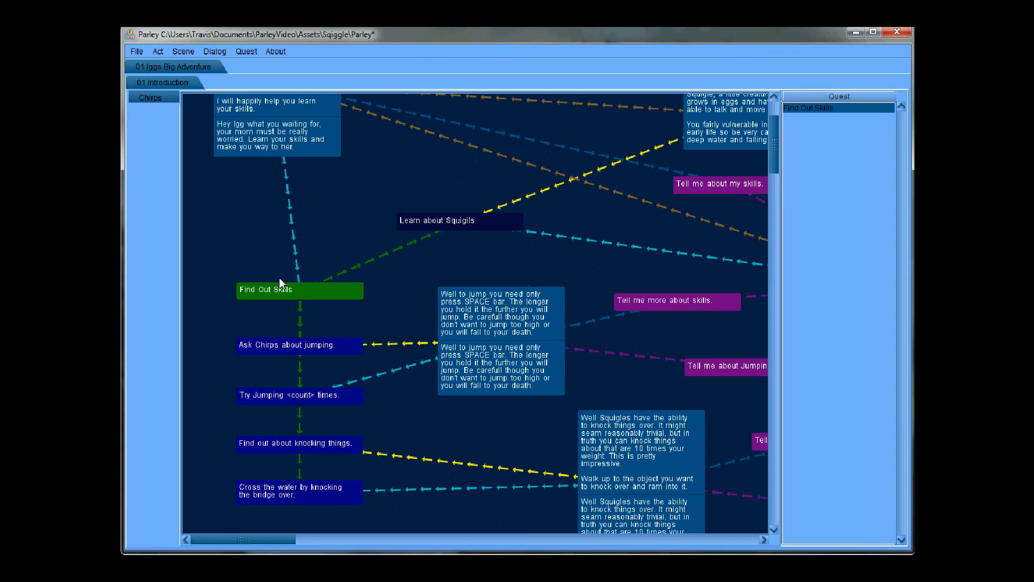
click(289, 293)
drag(297, 344, 277, 343)
drag(307, 397, 332, 396)
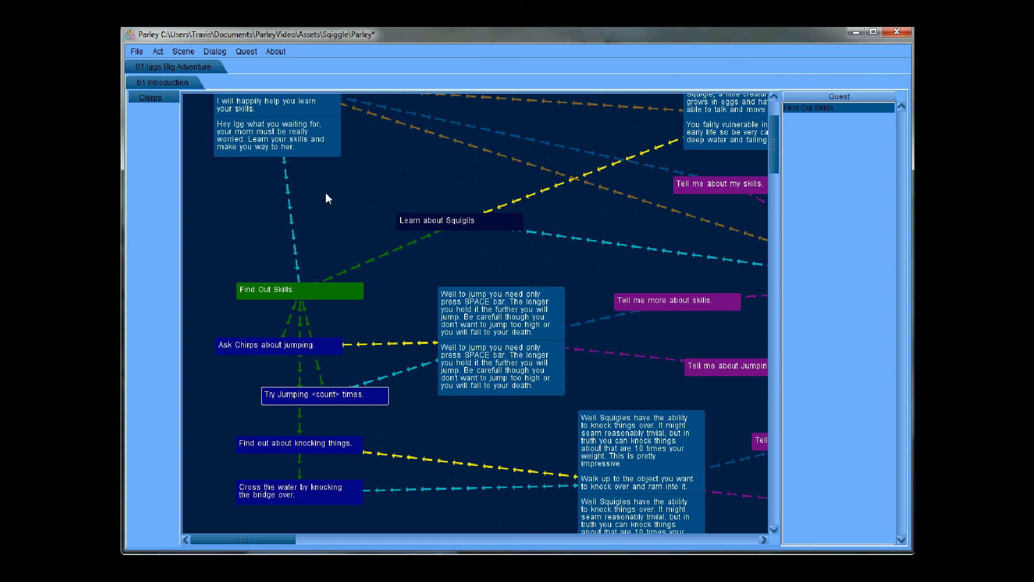
Step: Examine how the greeting connects to the Find Out Skills quest and how the jumping dialog connects to its tasks
scroll(331, 196, up, 3)
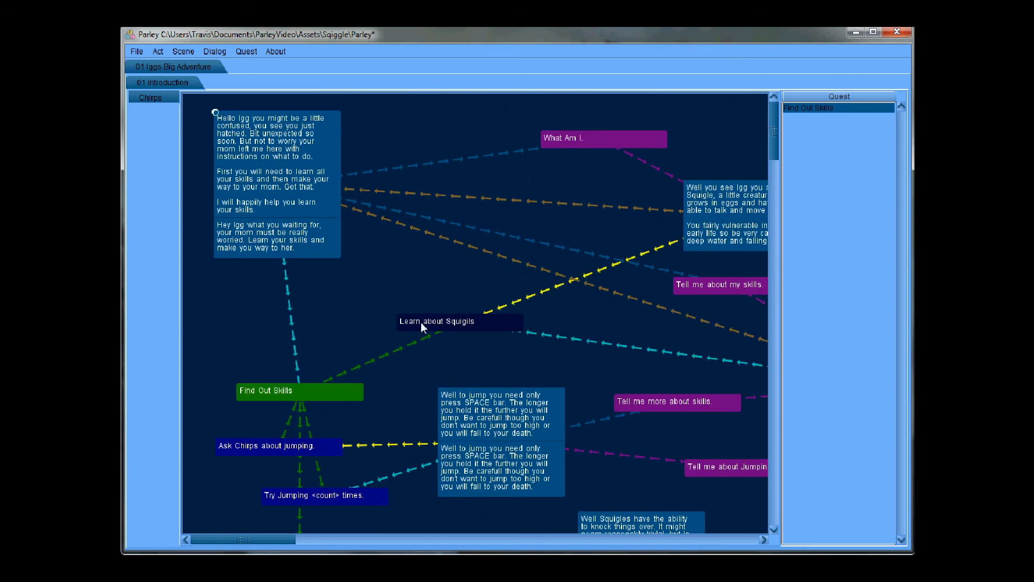
click(273, 159)
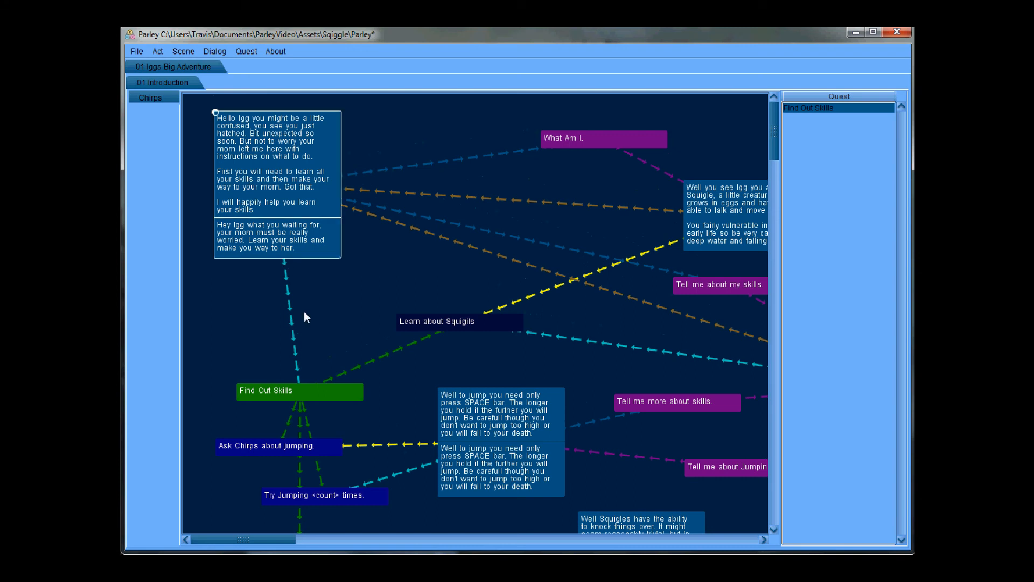
click(302, 393)
click(265, 165)
click(302, 391)
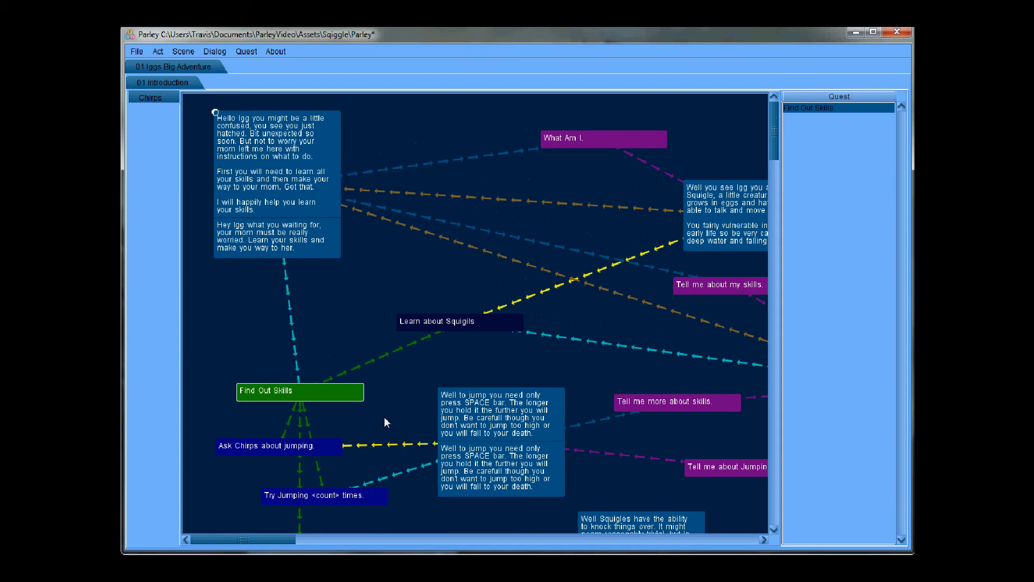
scroll(386, 417, down, 1)
drag(388, 417, 416, 306)
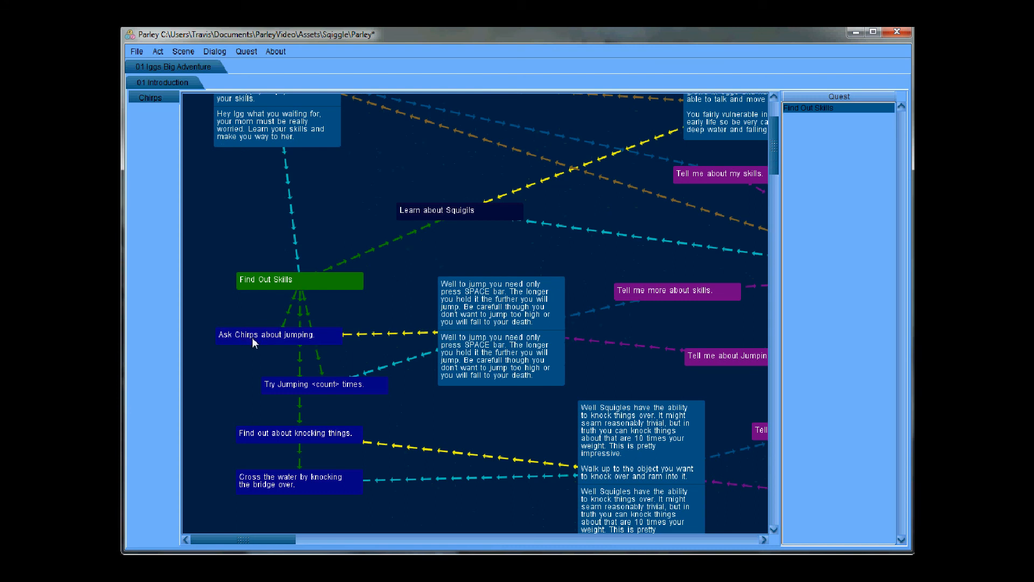
click(492, 304)
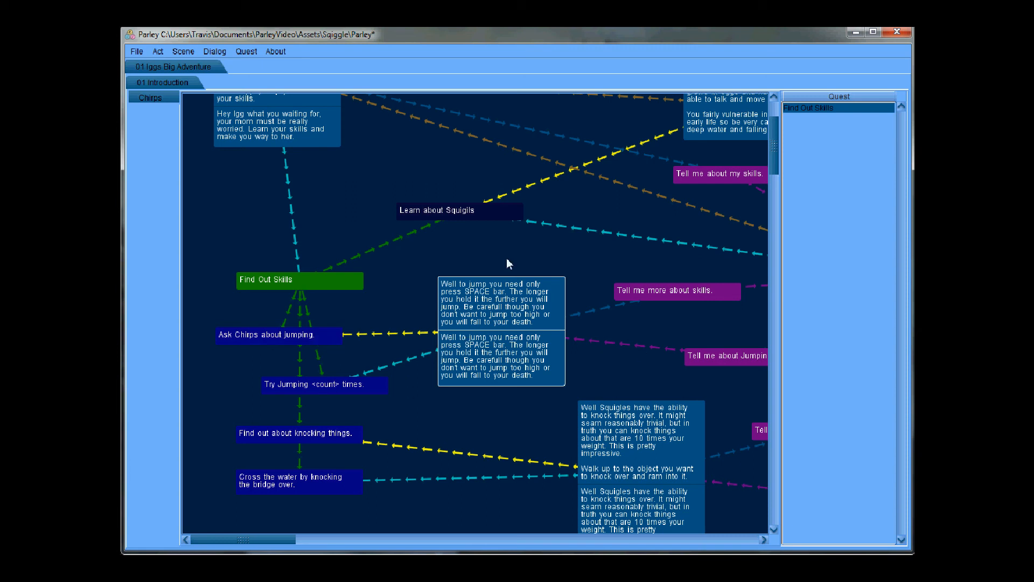
Step: Save the project and create a new scene named "02 Escape from the Wolf"
key(ctrl+s)
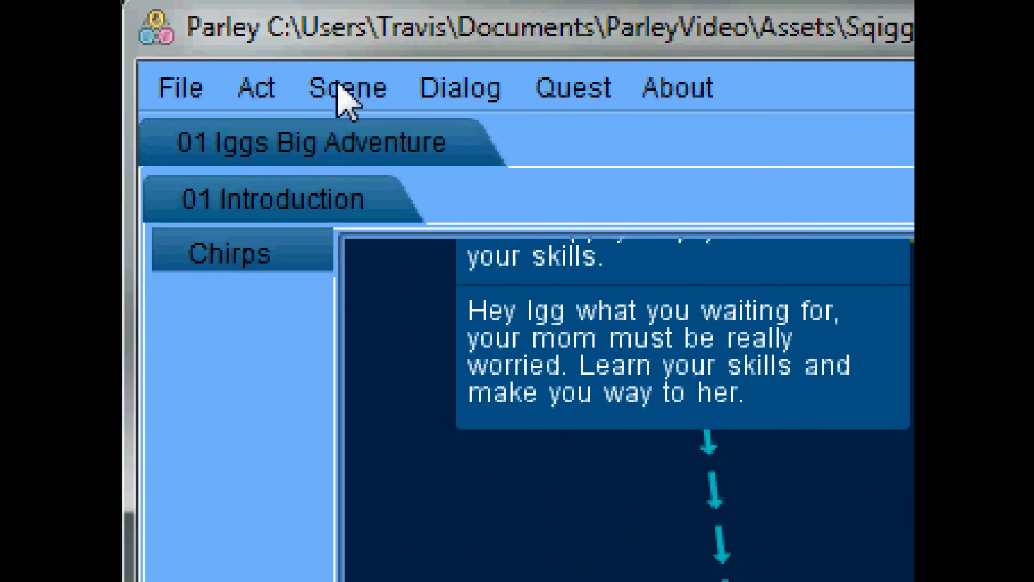
click(210, 53)
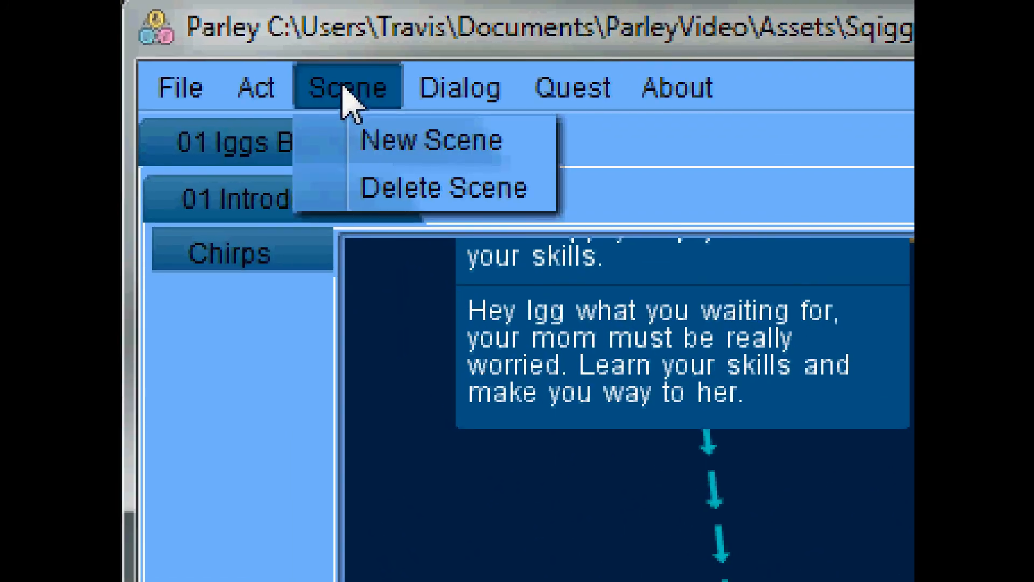
click(385, 147)
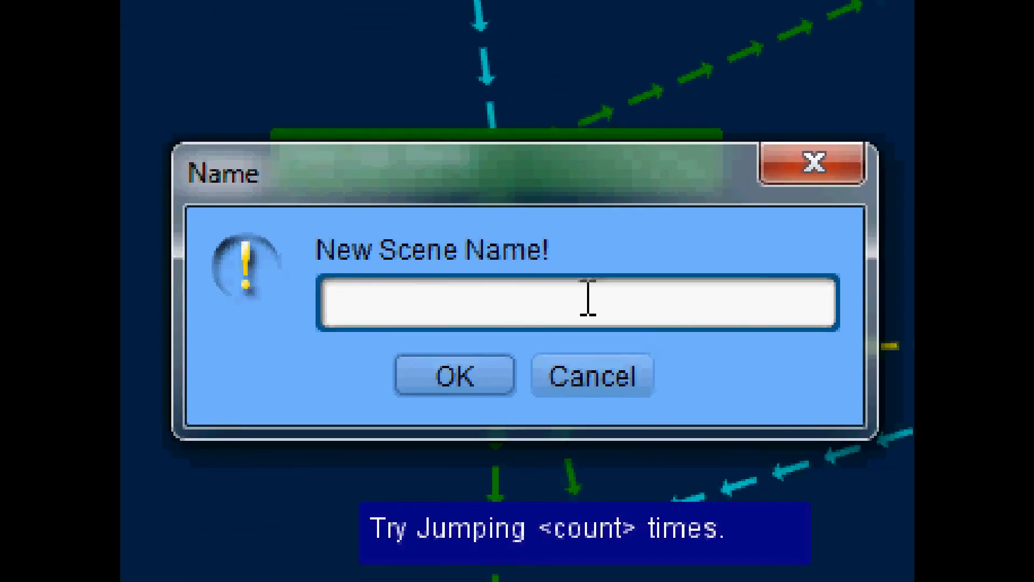
text(02)
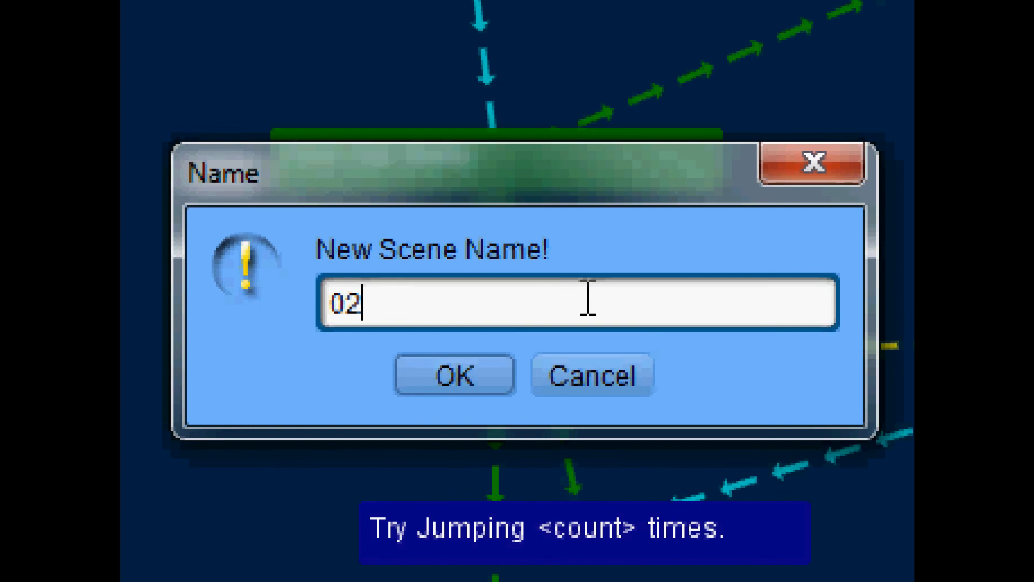
text( Es)
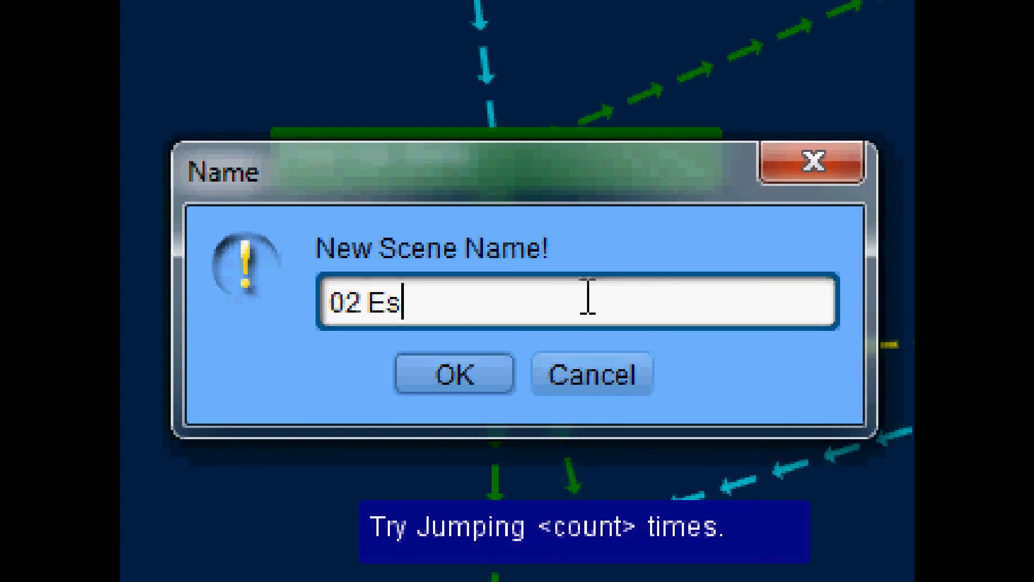
text(cape from the Wold)
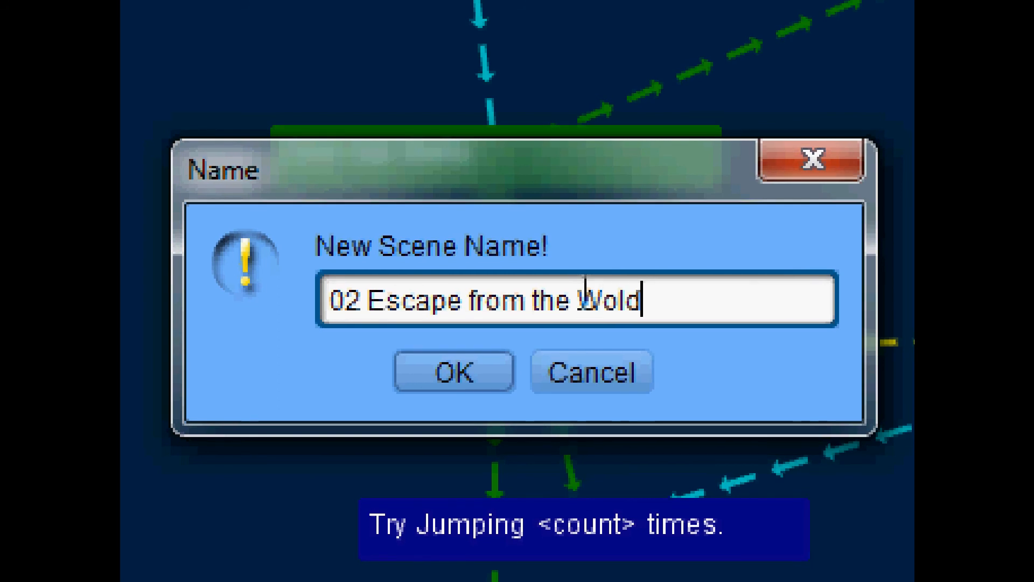
key(BackSpace)
text(f)
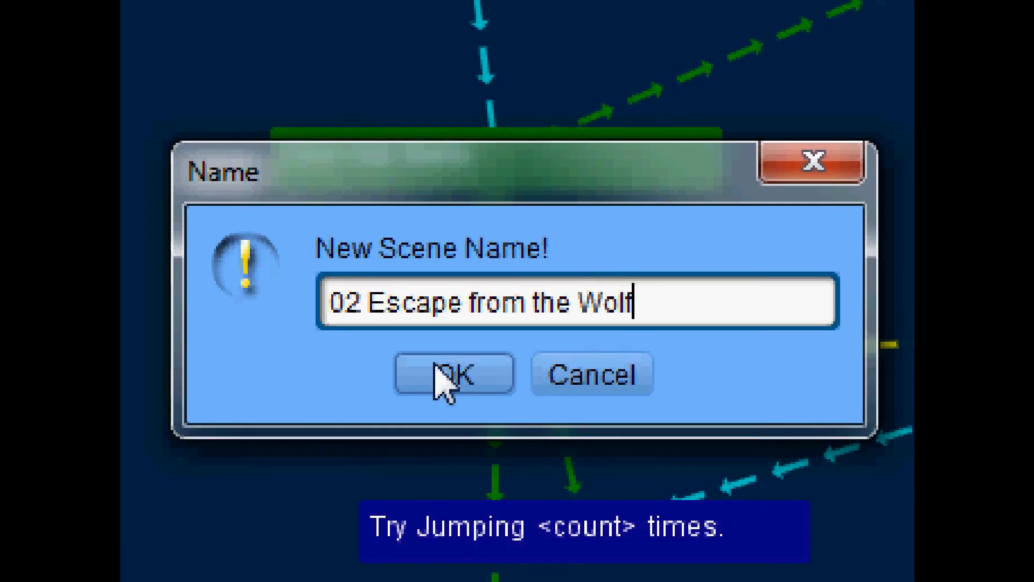
click(442, 377)
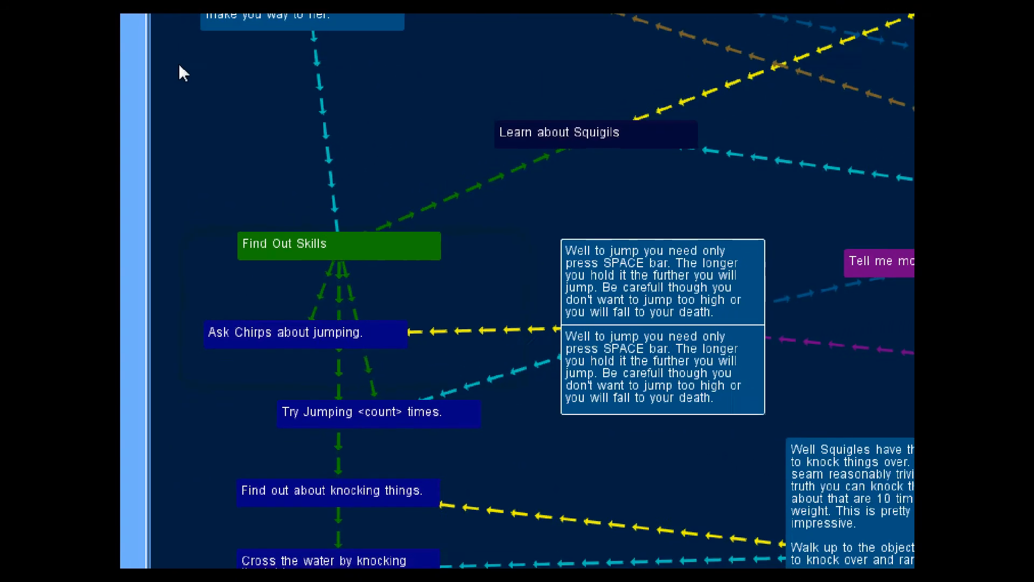
Step: Open the 02 Escape from the Wolf scene and add two dialogs to it, named Wolf and Woodsman
click(246, 83)
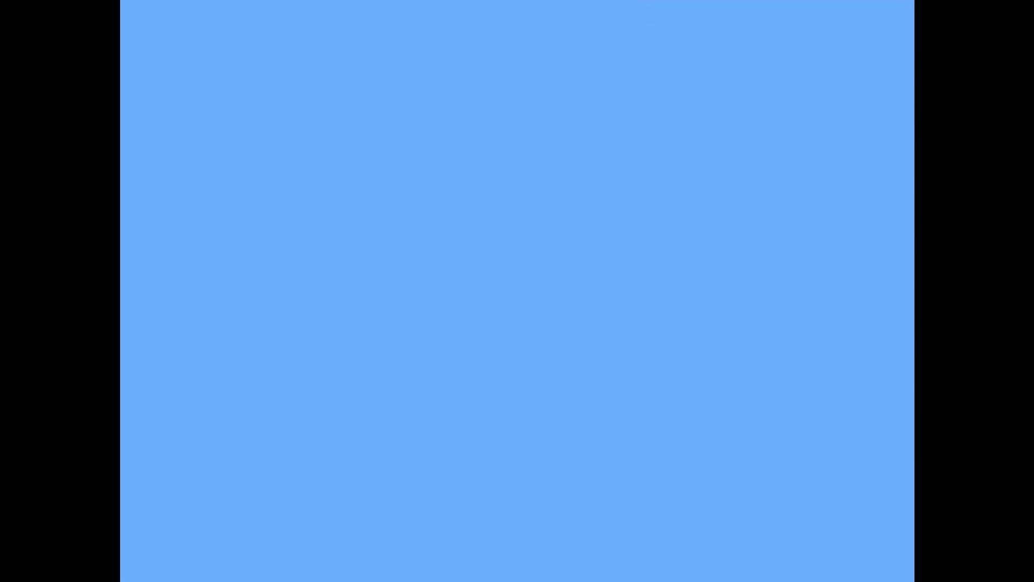
text(Wolf)
key(Return)
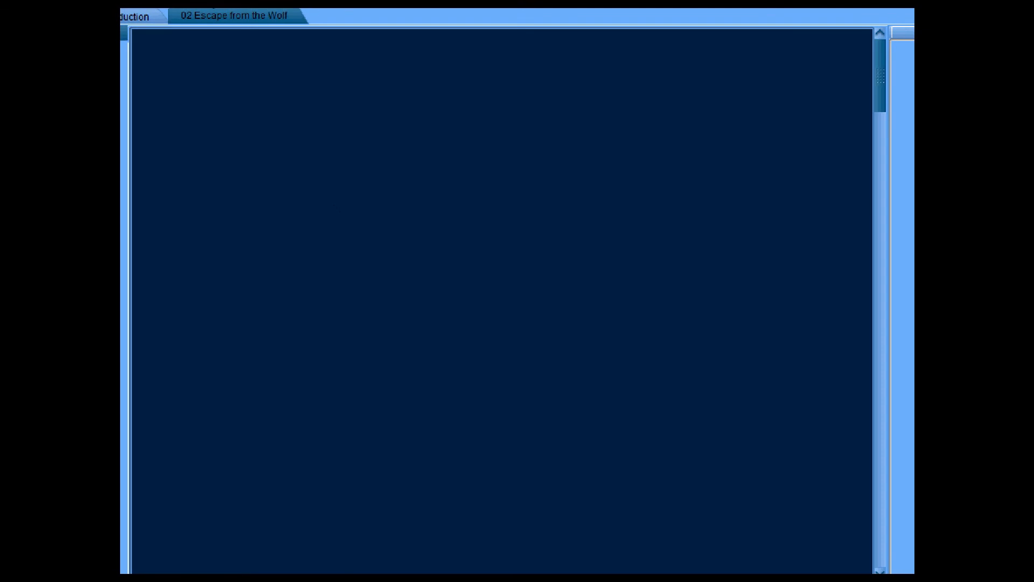
text(Woodsman)
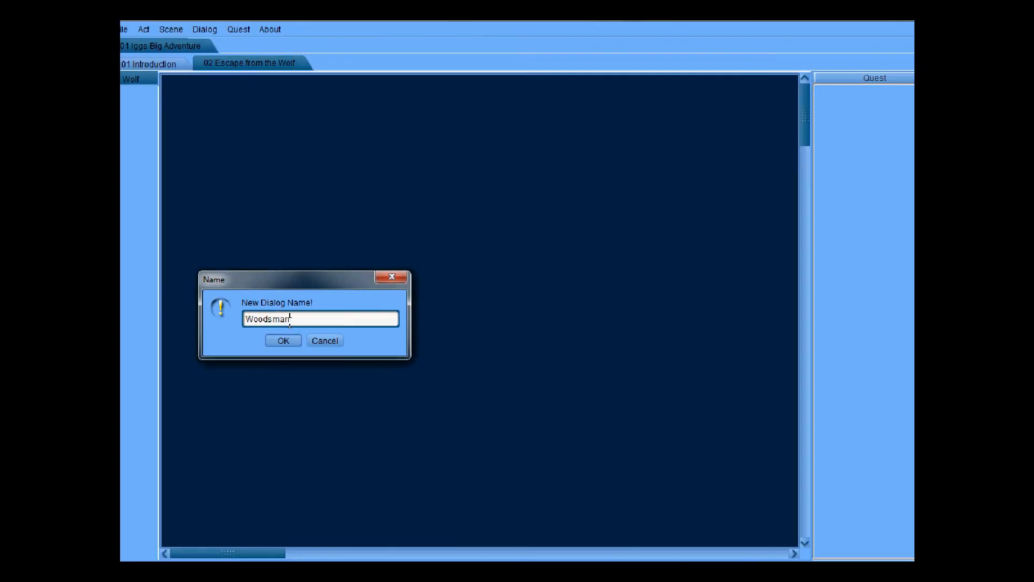
click(286, 340)
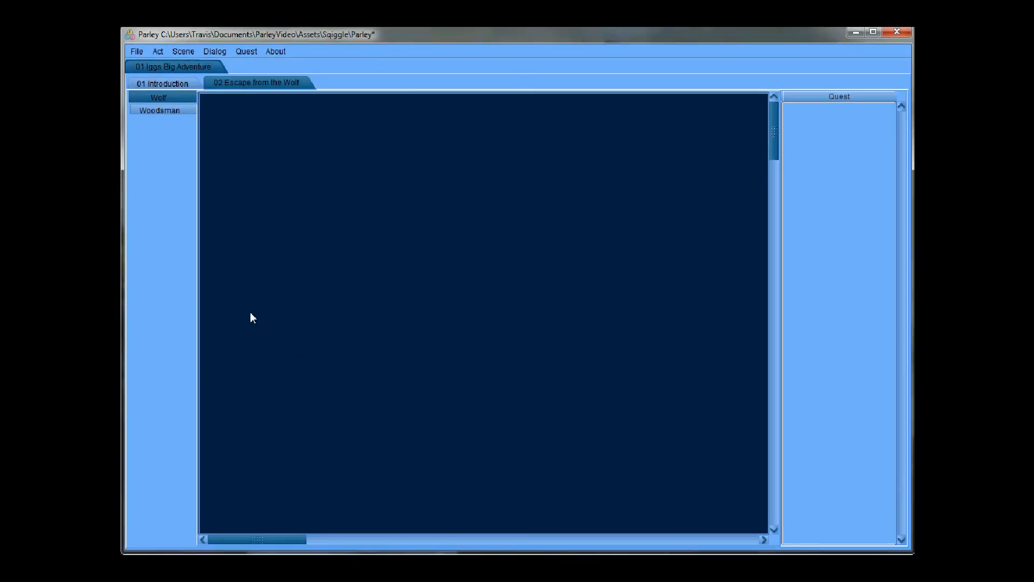
Step: View the Woodsman and Wolf dialogs in turn, return to Wolf, and save the project
click(156, 109)
click(170, 98)
click(172, 111)
click(170, 97)
key(ctrl+s)
Step: Create a quest named "Defeat The Wolf" in the 02 Escape from the Wolf scene
click(246, 52)
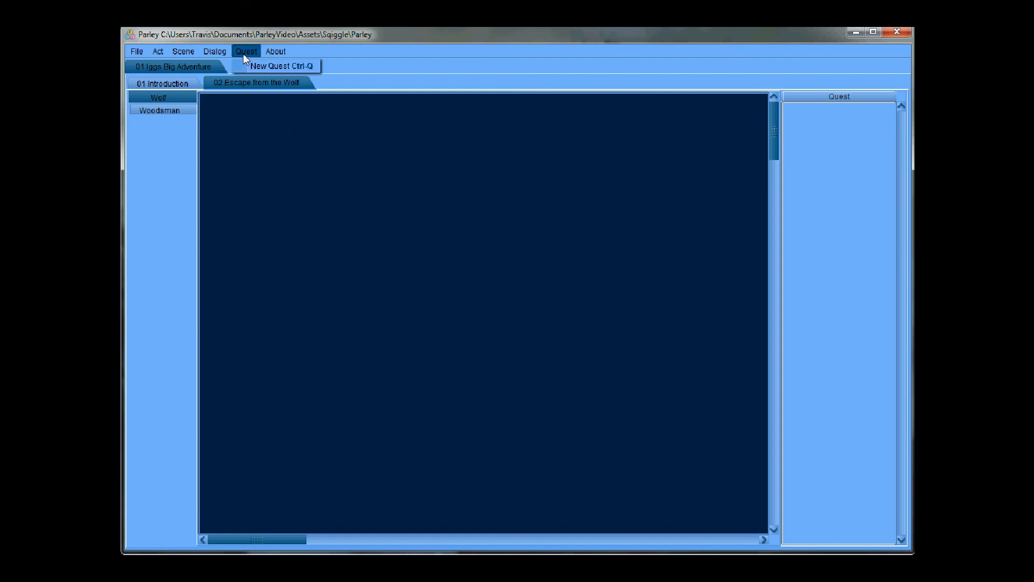
click(273, 66)
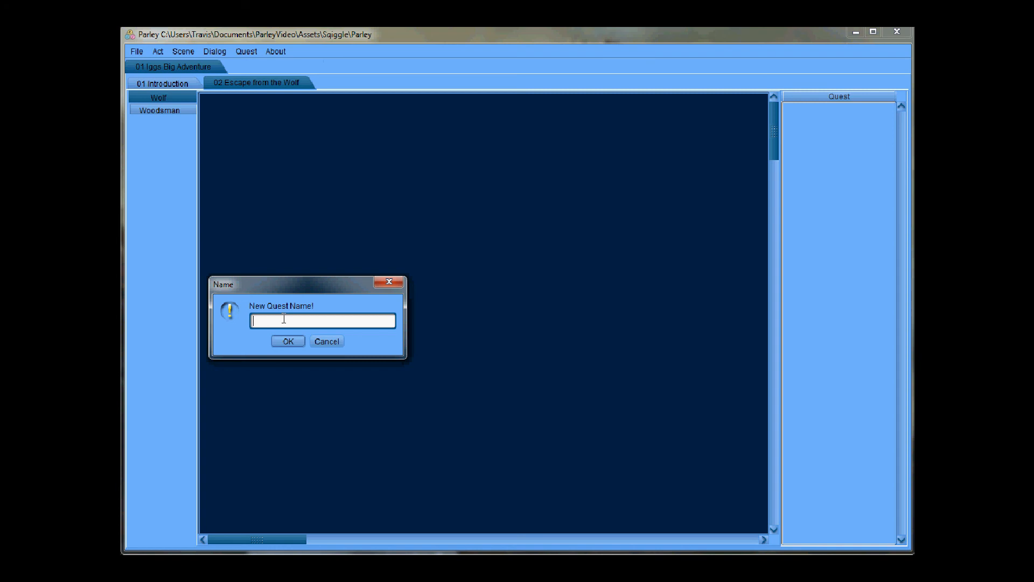
text(Defeat The Wolf)
click(288, 343)
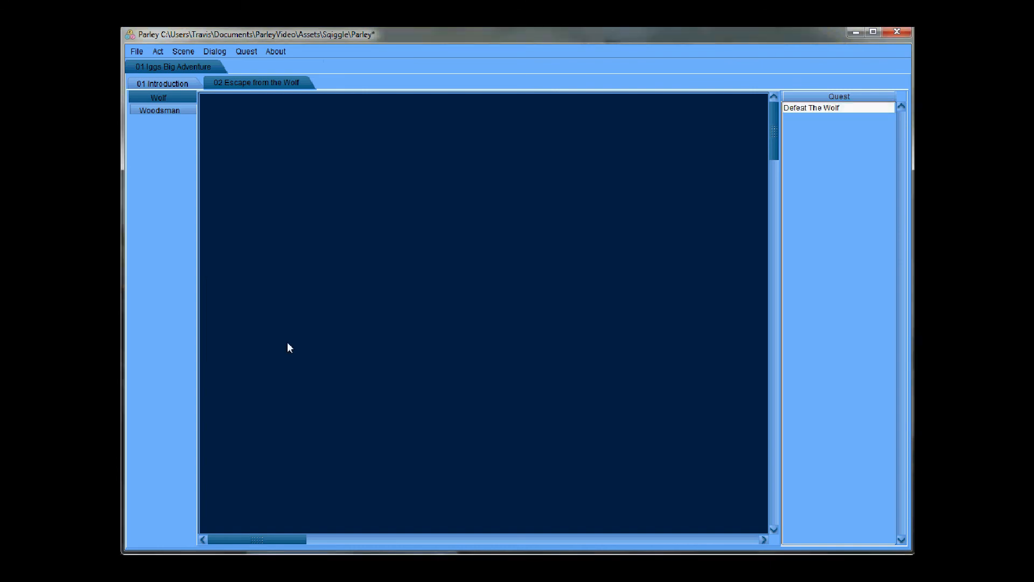
Step: Add a second quest named "Pick Some Mushrooms" to the same scene
click(242, 53)
click(260, 67)
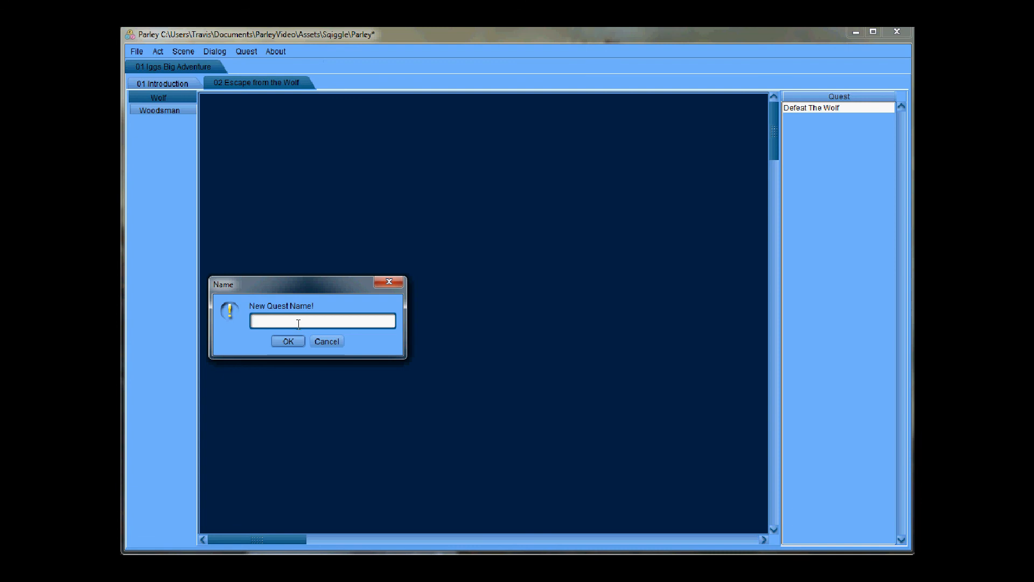
text(Pick Some Mushrooms)
click(288, 341)
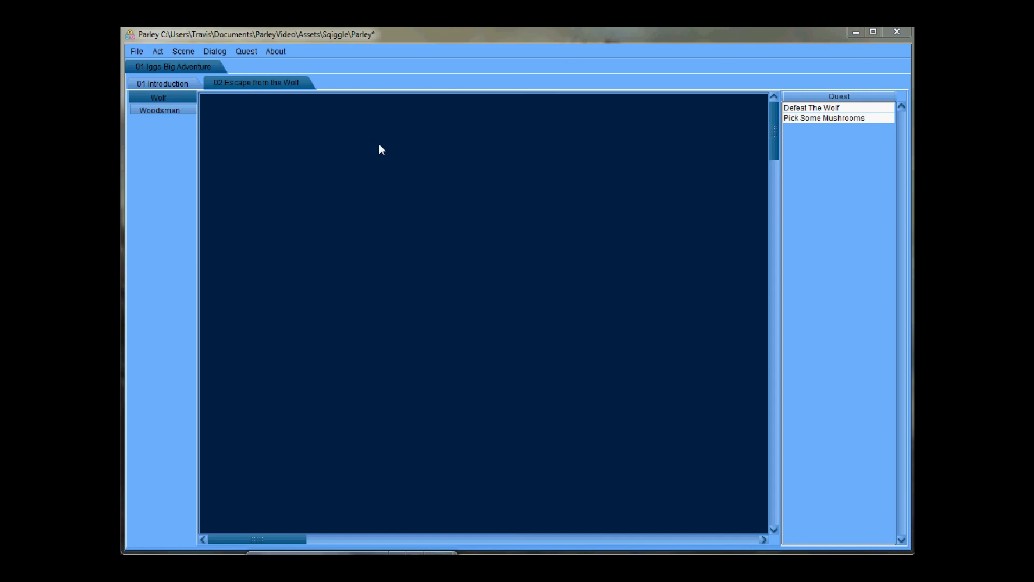
Step: Add a line to the Wolf dialog with text "Hello, tasty." and repeat text "Hell again tasty."
double_click(252, 139)
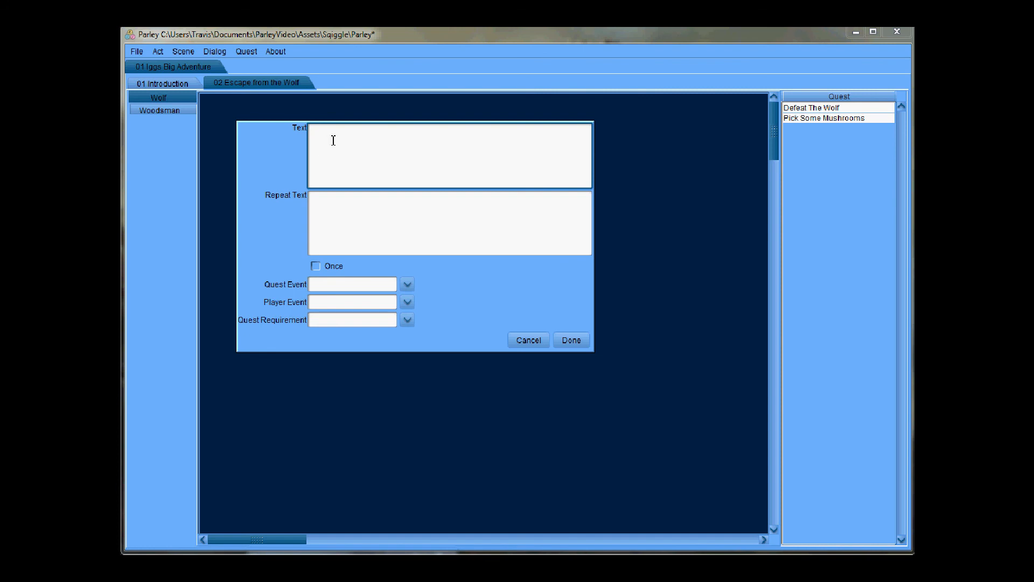
text(Hello, tasty.)
click(349, 207)
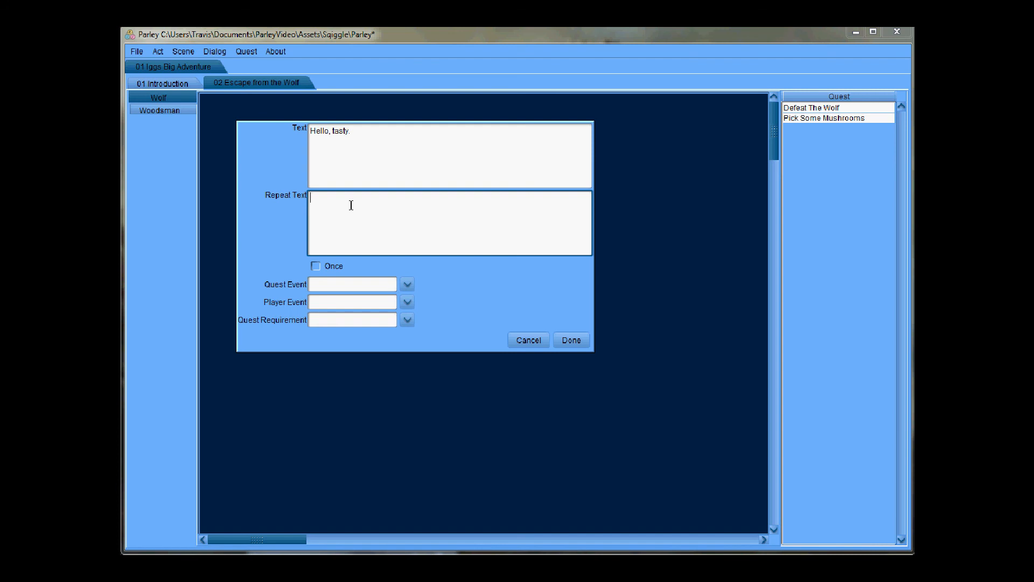
text(Hell again tasty.)
click(356, 131)
click(581, 340)
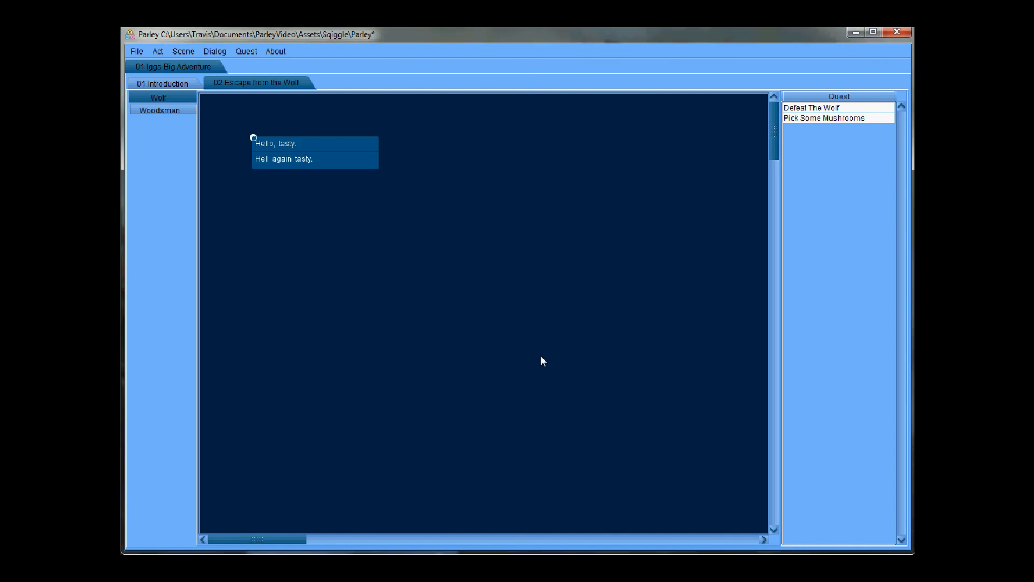
click(314, 161)
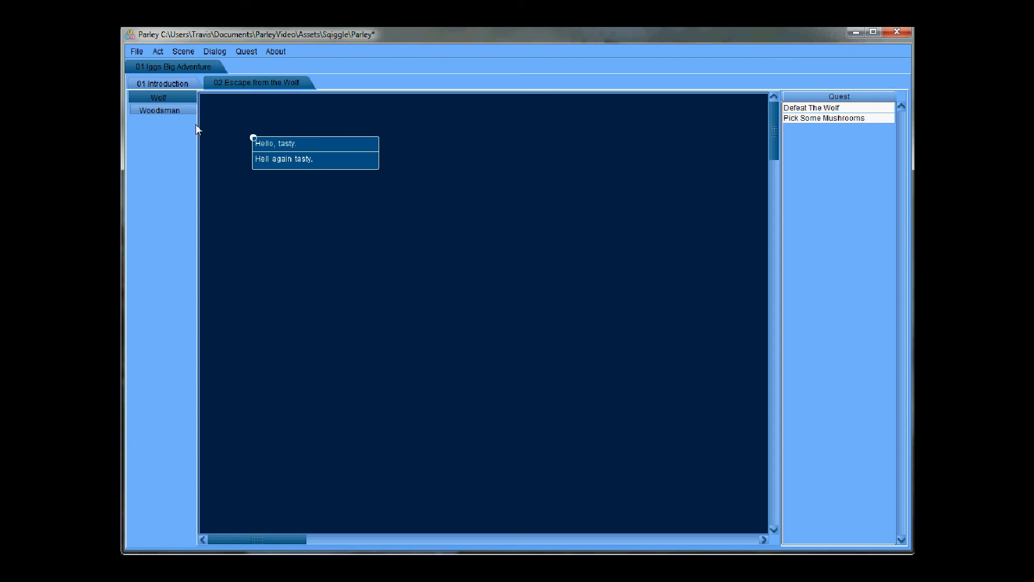
Step: Add the line "Hello little stranger." to the Woodsman dialog and move it closer to the canvas's upper-left corner
click(182, 110)
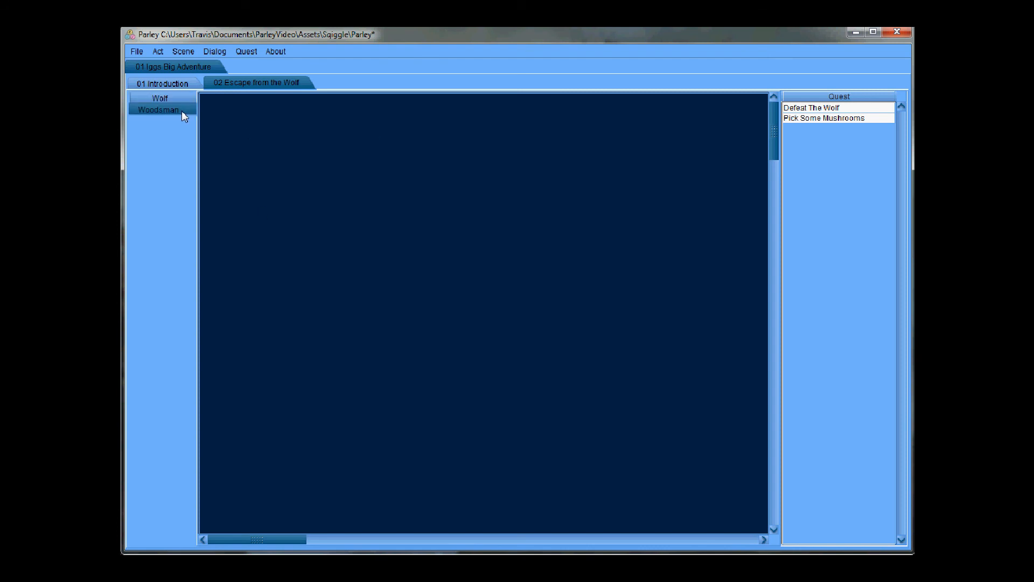
double_click(258, 155)
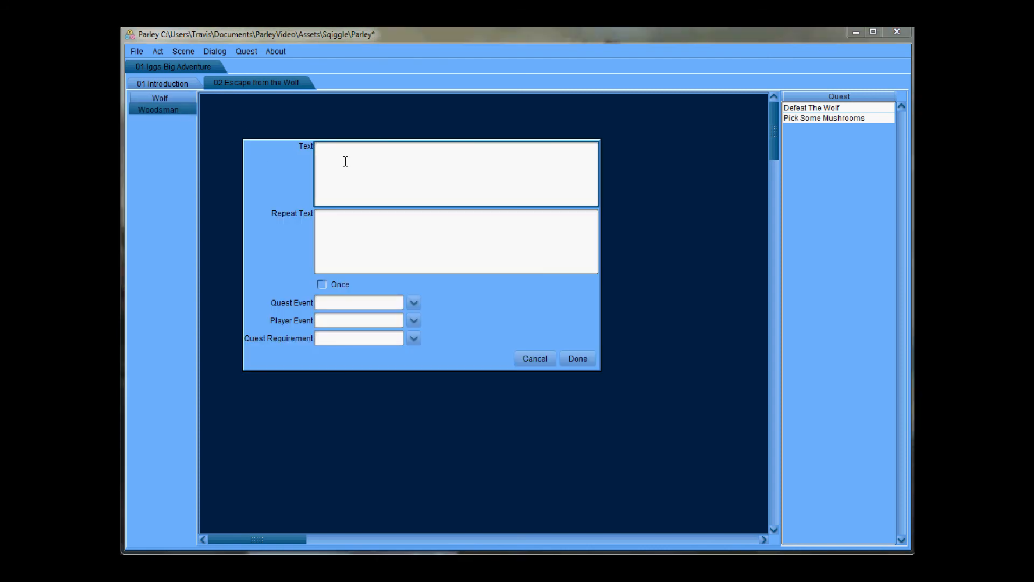
text(Hello little stranger.)
click(578, 359)
drag(318, 165, 289, 134)
Step: Correct the repeat text of the Wolf dialog's line to "Hello again tasty."
click(153, 99)
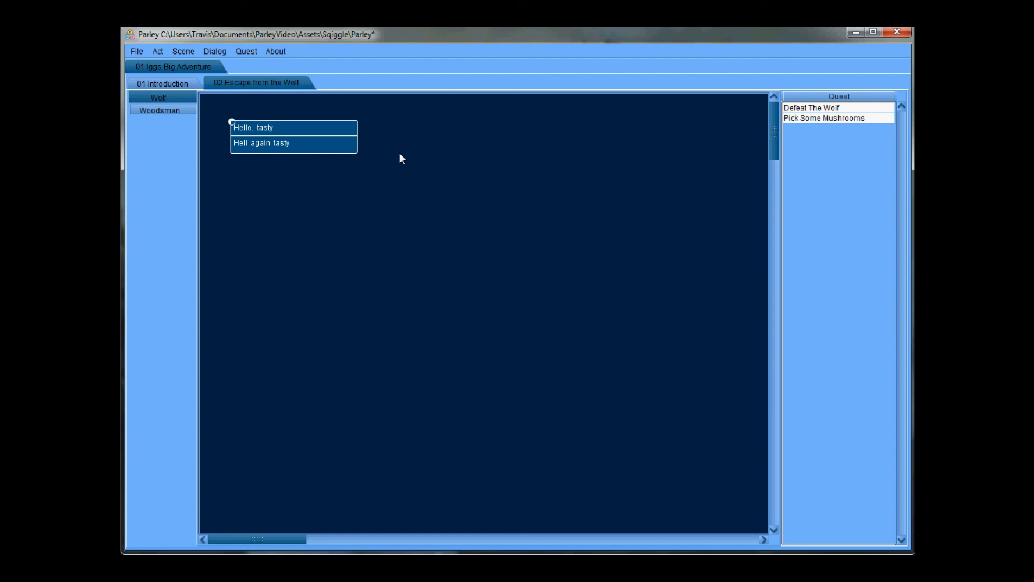
double_click(255, 143)
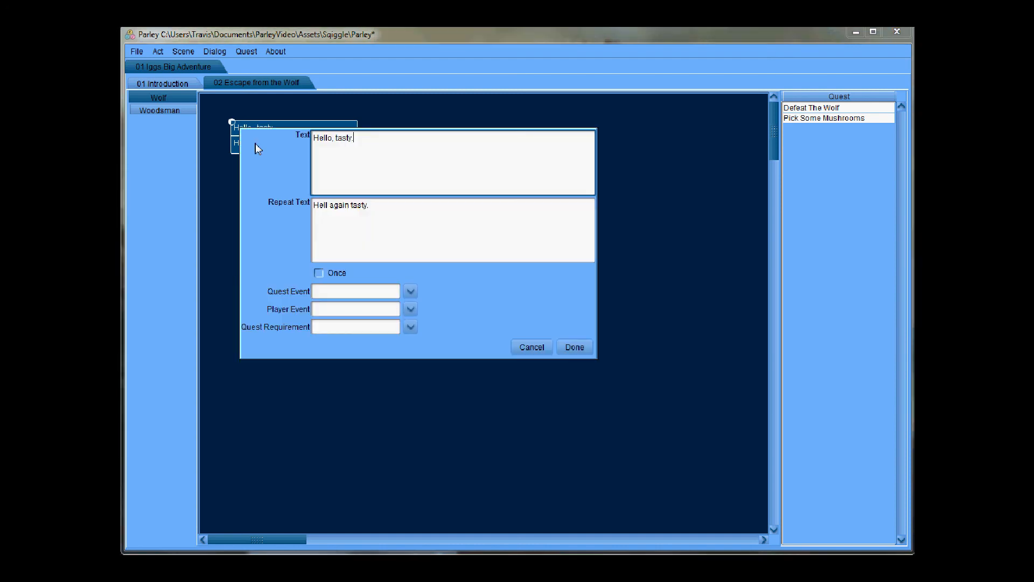
click(327, 207)
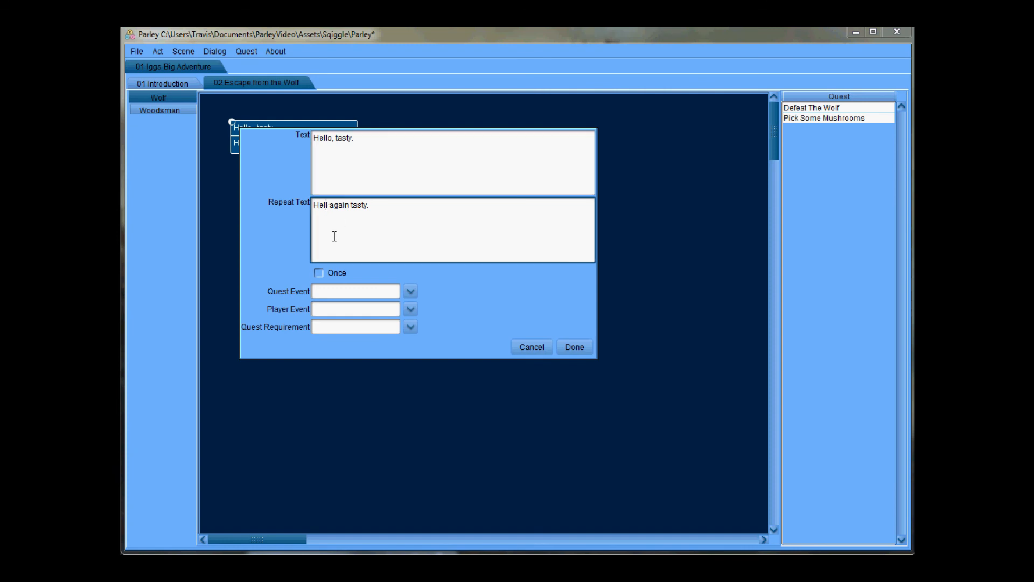
text(o)
Step: Try the text field's context options on a misspelled word "Loook" in the repeat text, and remove the word
text(Loook)
right_click(383, 206)
mouse_move(405, 213)
click(483, 212)
drag(383, 208, 377, 208)
click(474, 210)
key(ctrl+shift+Left)
key(shift+Left)
key(BackSpace)
Step: Accept the line edit and place the Defeat The Wolf quest beside that line in the Wolf dialog
click(577, 348)
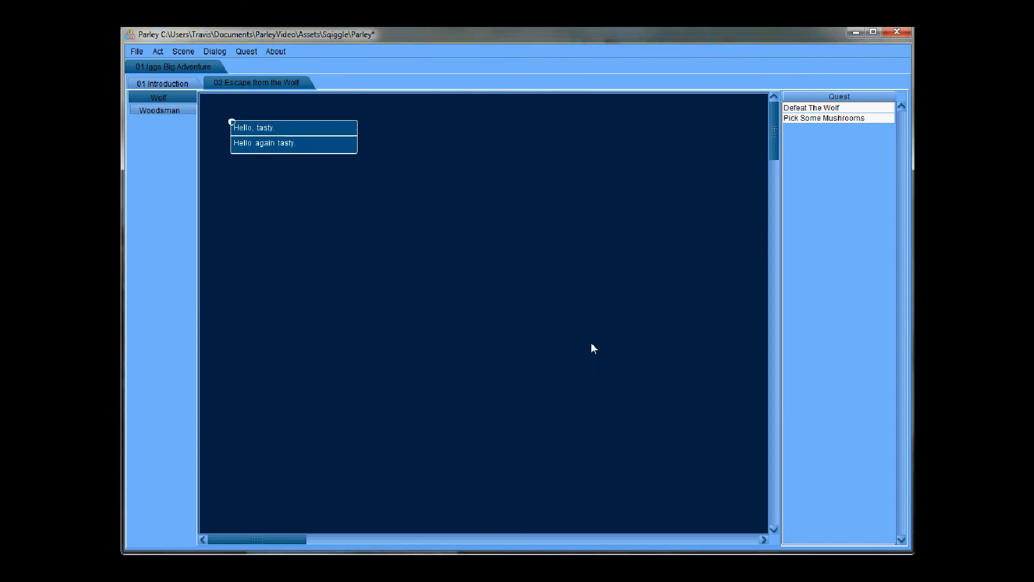
drag(810, 108, 771, 130)
click(268, 111)
drag(266, 106, 472, 146)
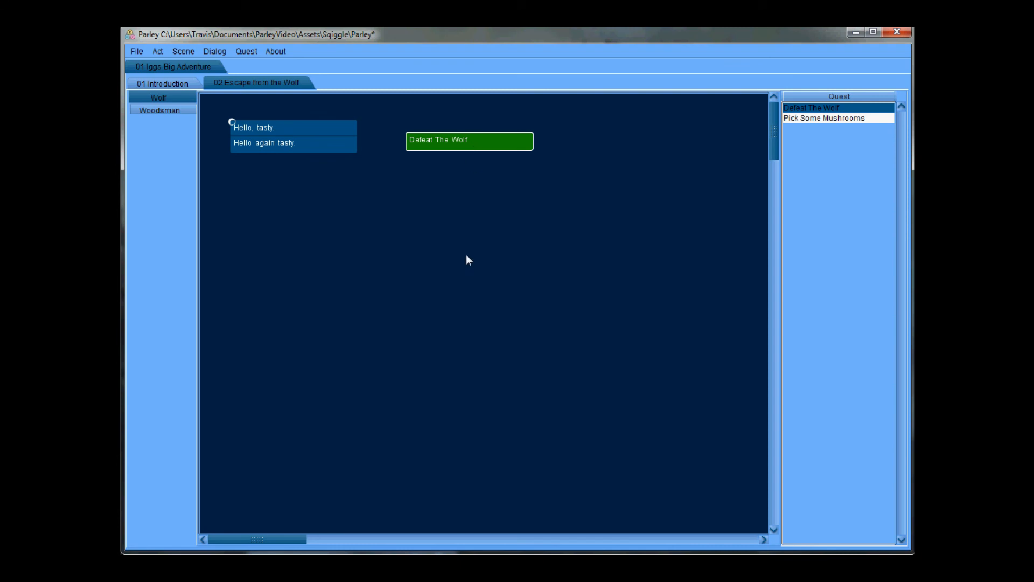
Step: Position the Defeat The Wolf quest below the greeting in the Woodsman dialog, compare both dialogs, and return to Wolf
click(167, 113)
drag(258, 102, 290, 192)
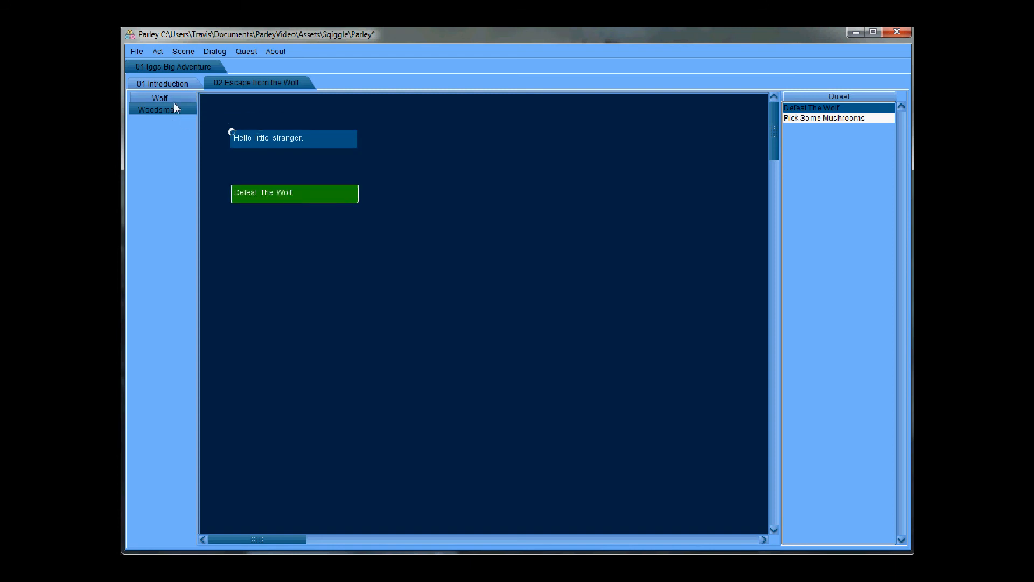
click(173, 100)
click(177, 110)
click(176, 100)
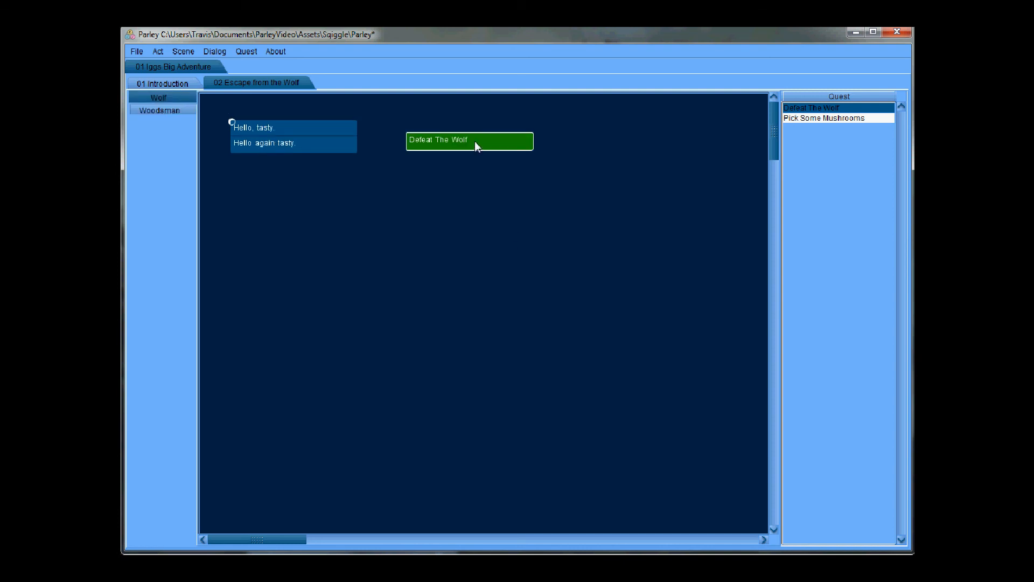
Step: Set the quest event of the "Hello, tasty." line to SeenTheWolf
click(300, 138)
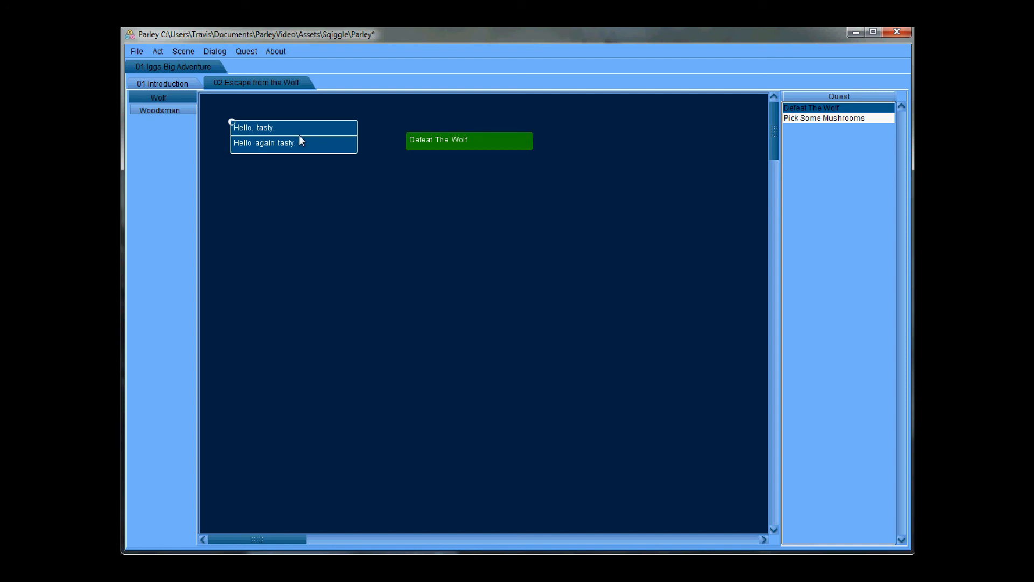
double_click(313, 136)
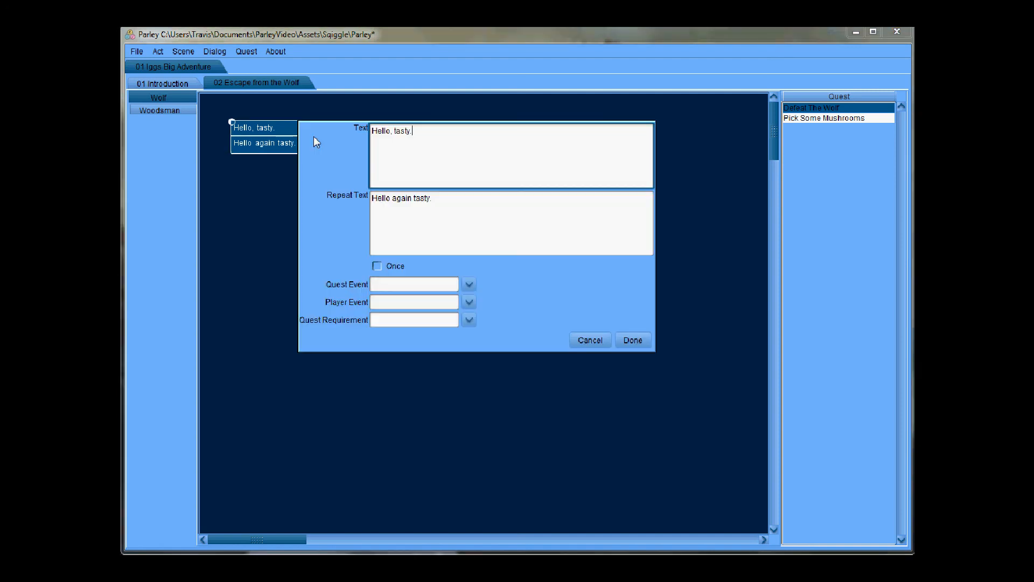
click(378, 315)
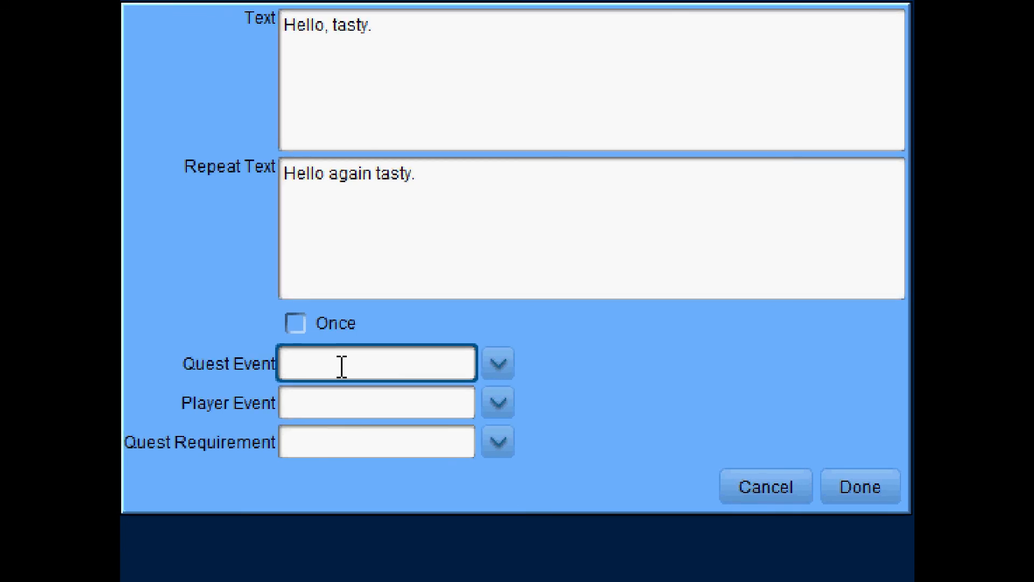
text(SeenTheWol)
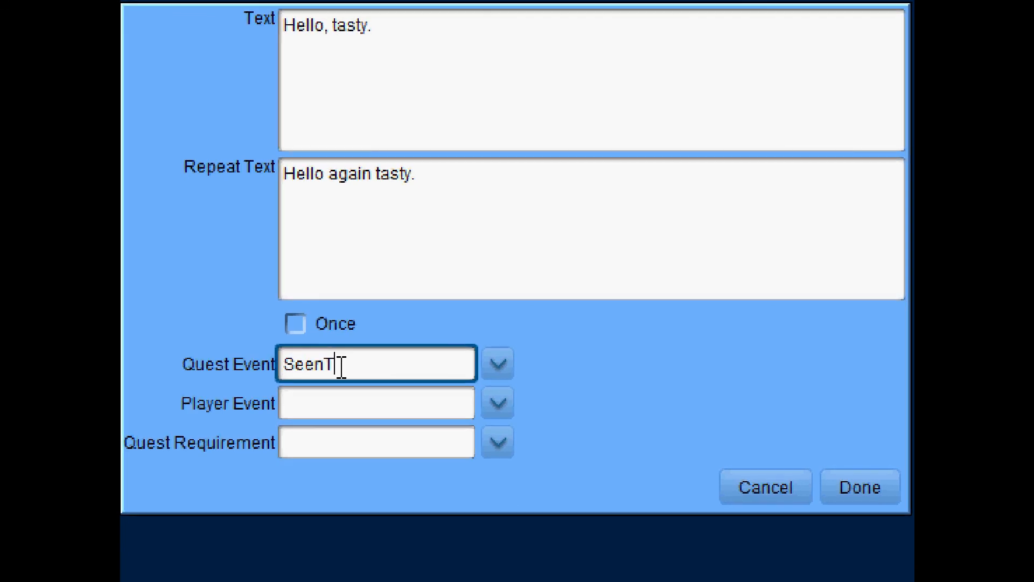
text(f)
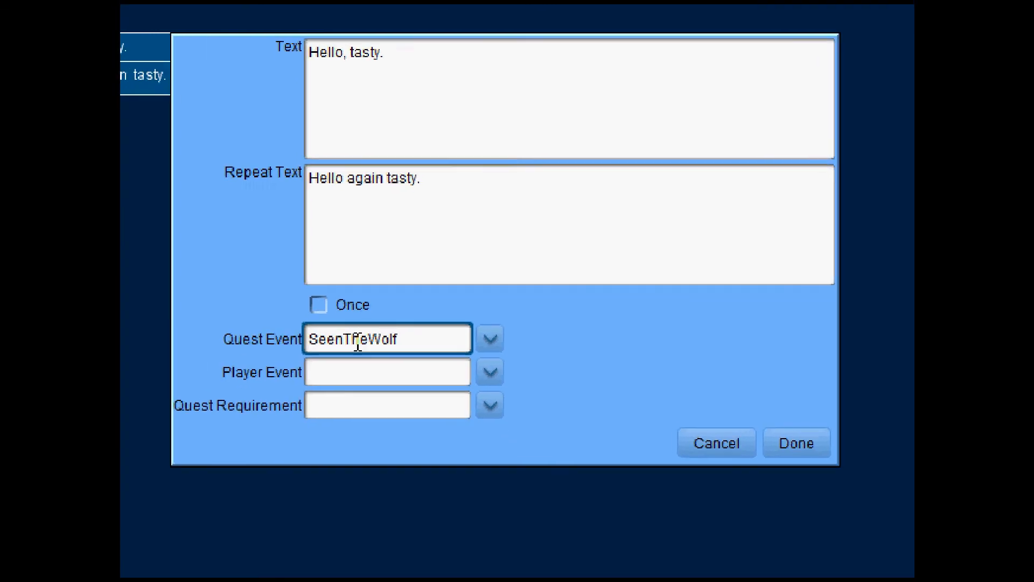
drag(419, 315, 334, 316)
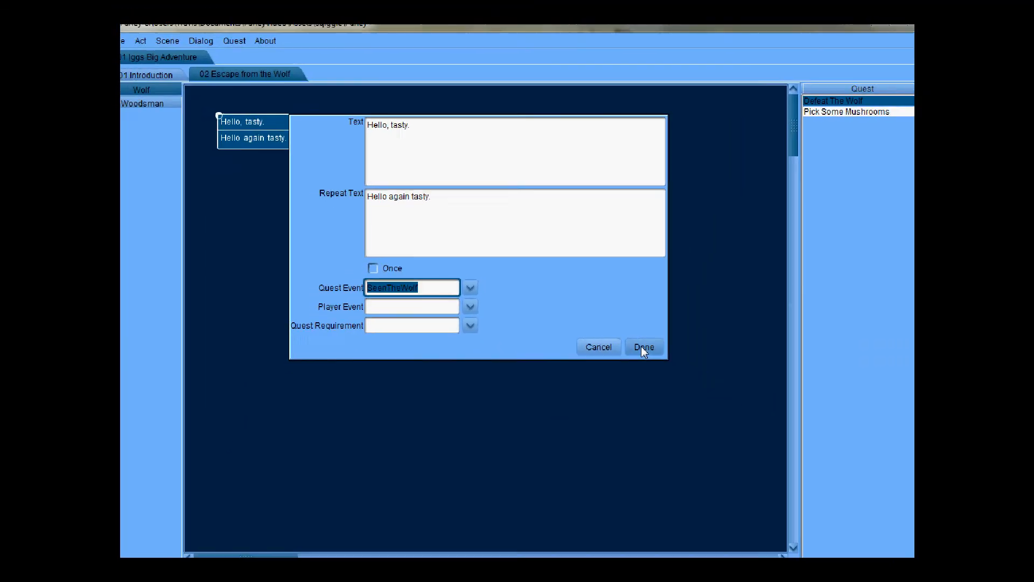
click(644, 348)
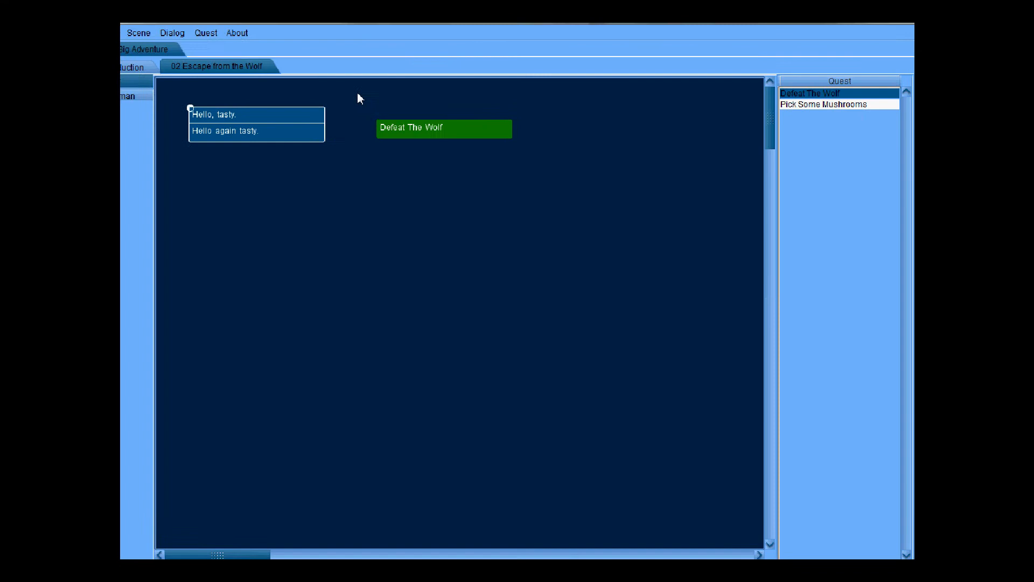
Step: Set the quest requirement of the Defeat The Wolf quest to the existing SeenTheWolf event
double_click(352, 109)
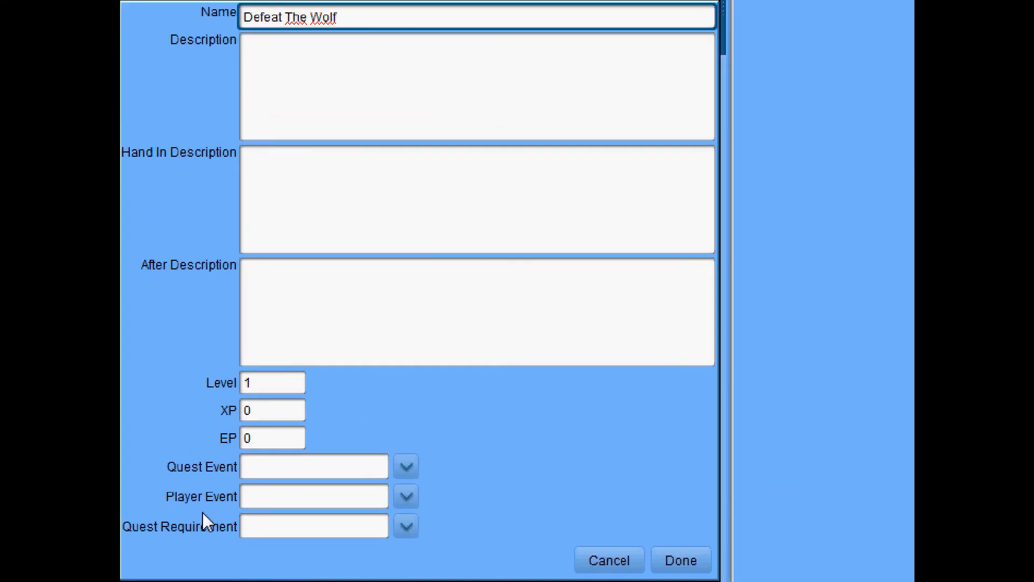
click(407, 527)
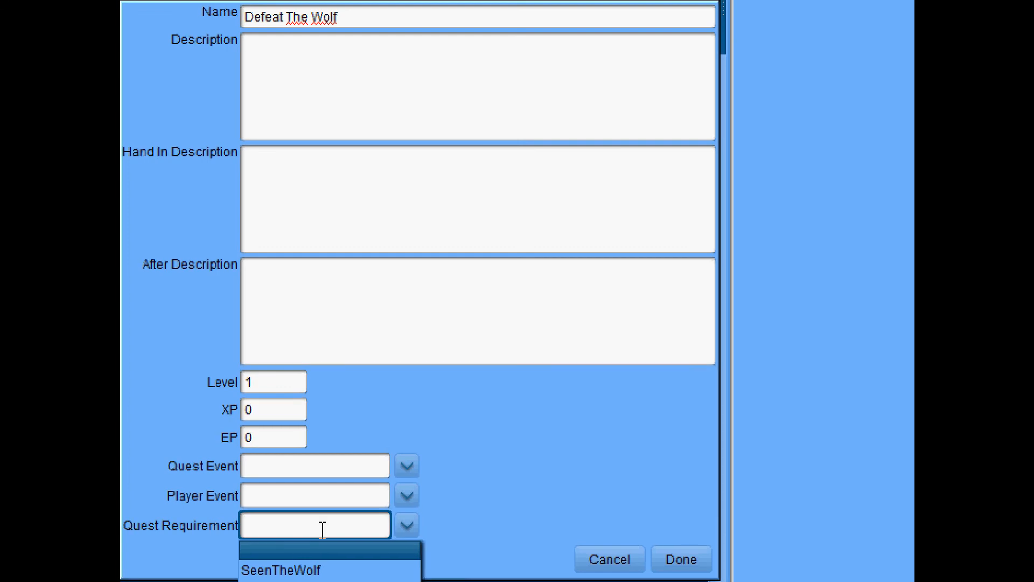
click(287, 570)
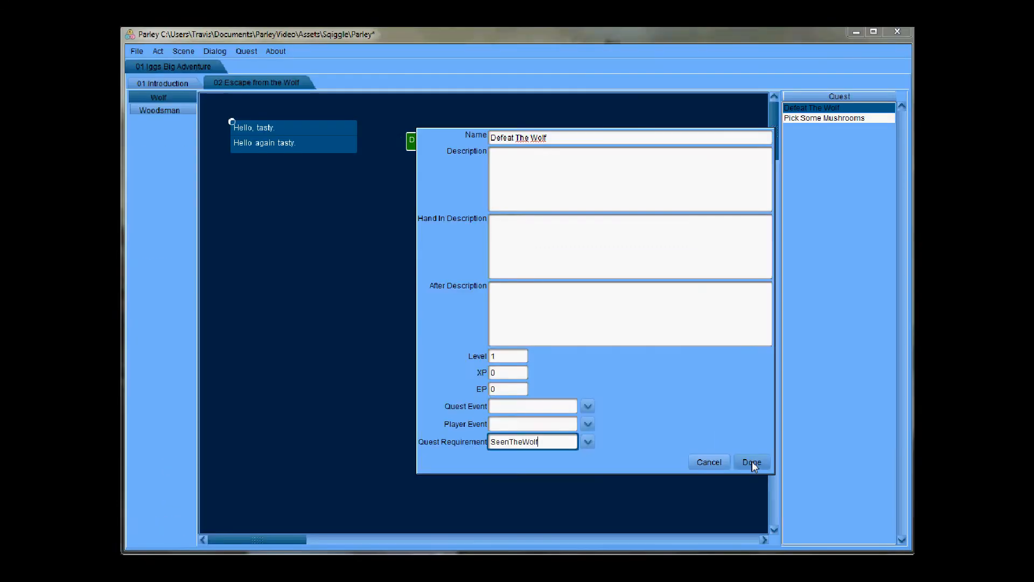
click(681, 558)
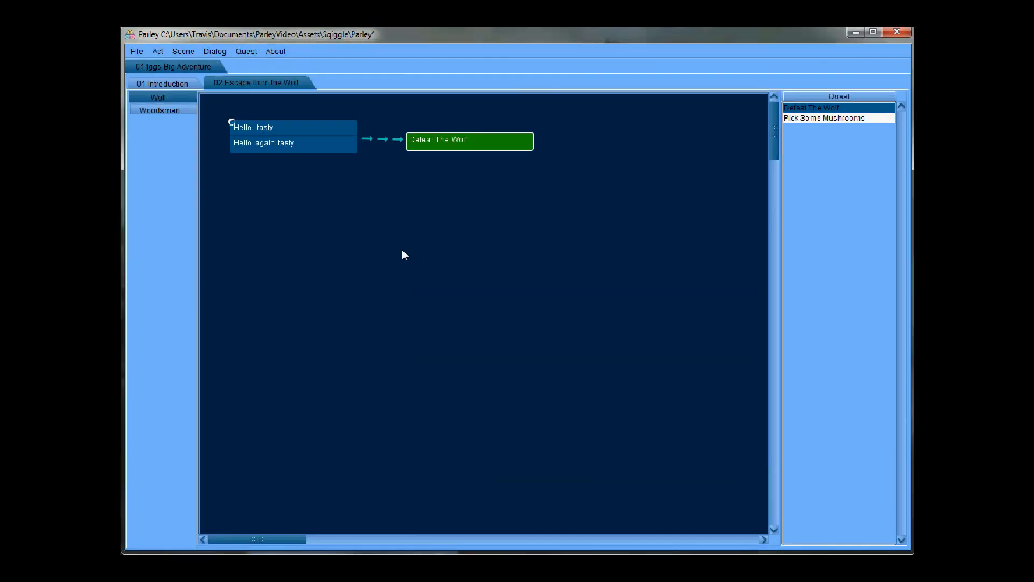
Step: Review the quest event on the "Hello, tasty." line and the quest requirement on the Defeat The Wolf quest
click(261, 147)
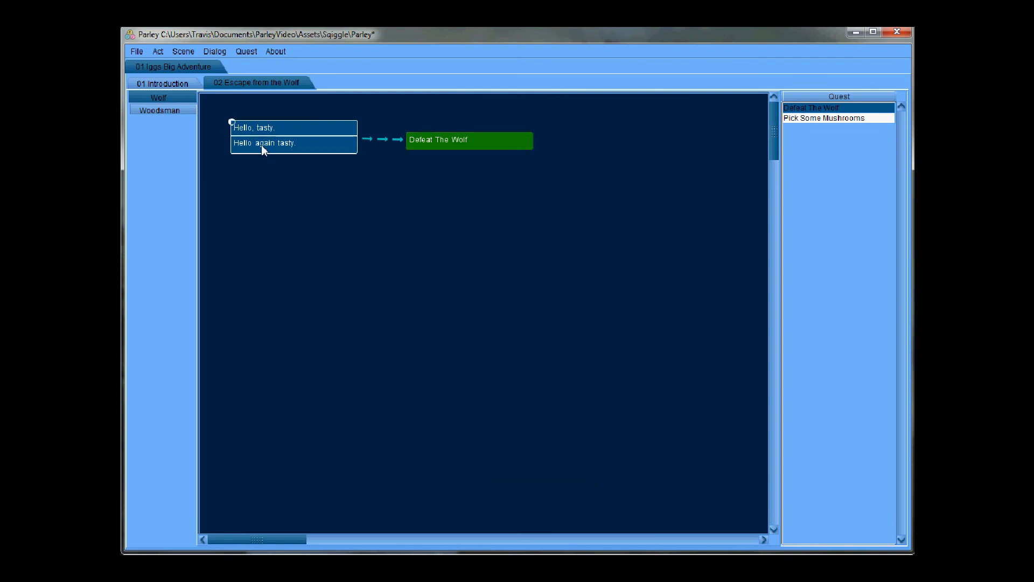
click(468, 143)
double_click(271, 127)
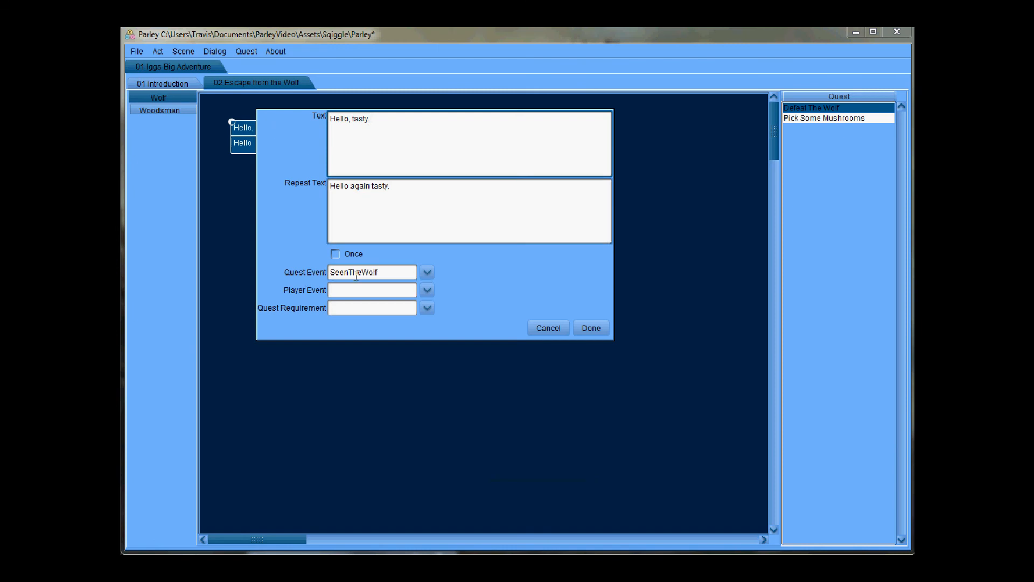
click(584, 325)
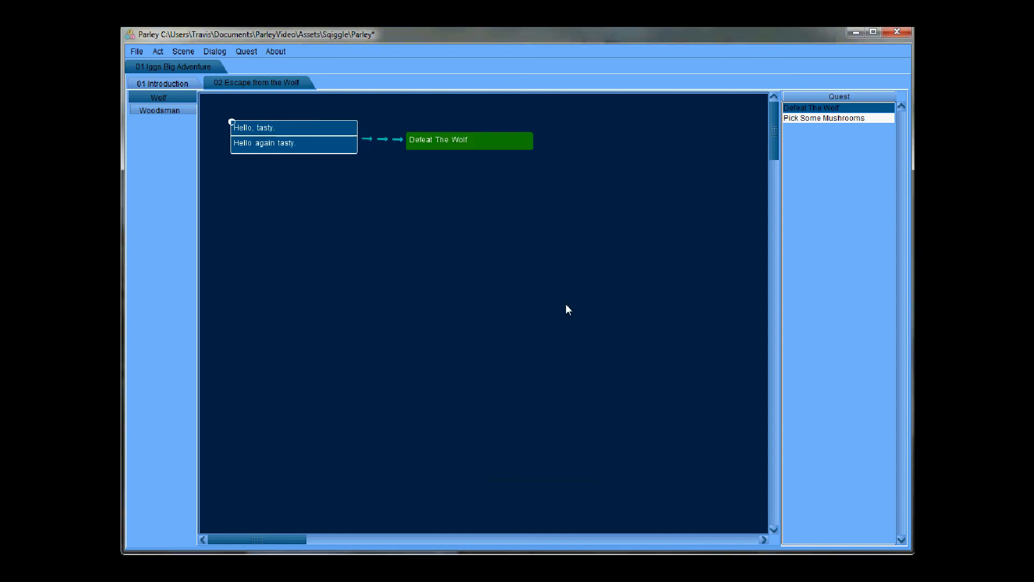
double_click(432, 141)
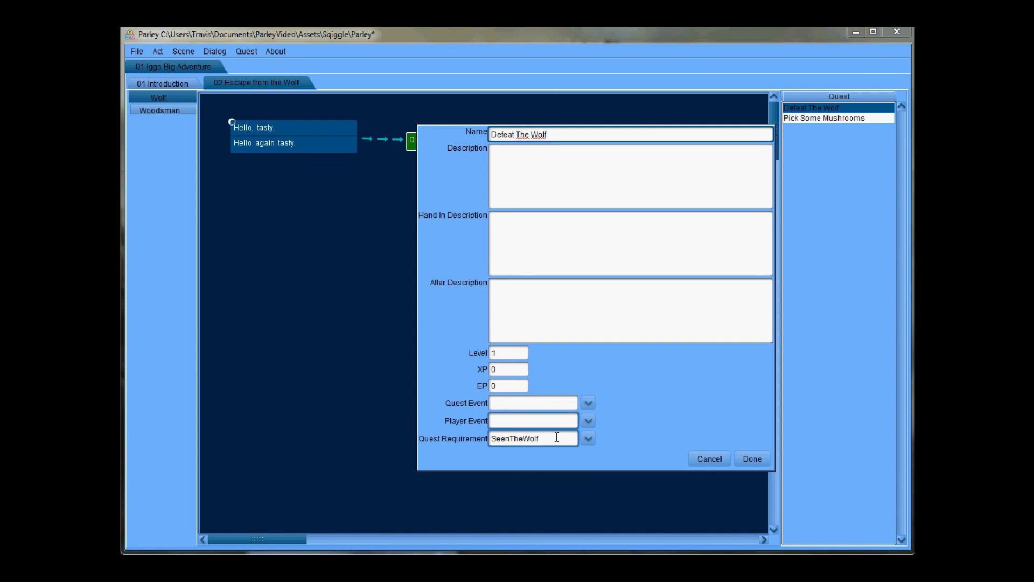
mouse_move(550, 440)
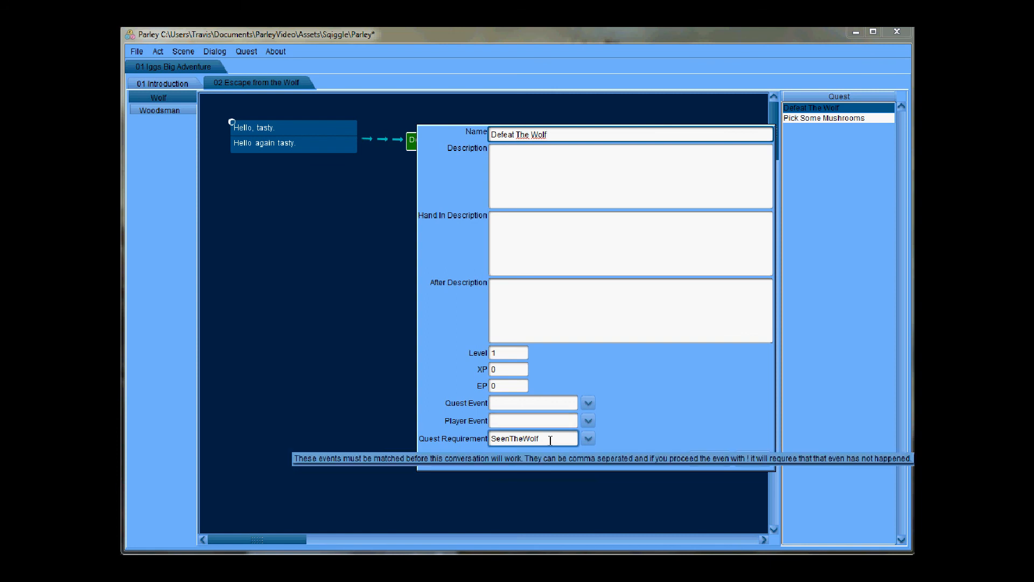
click(752, 458)
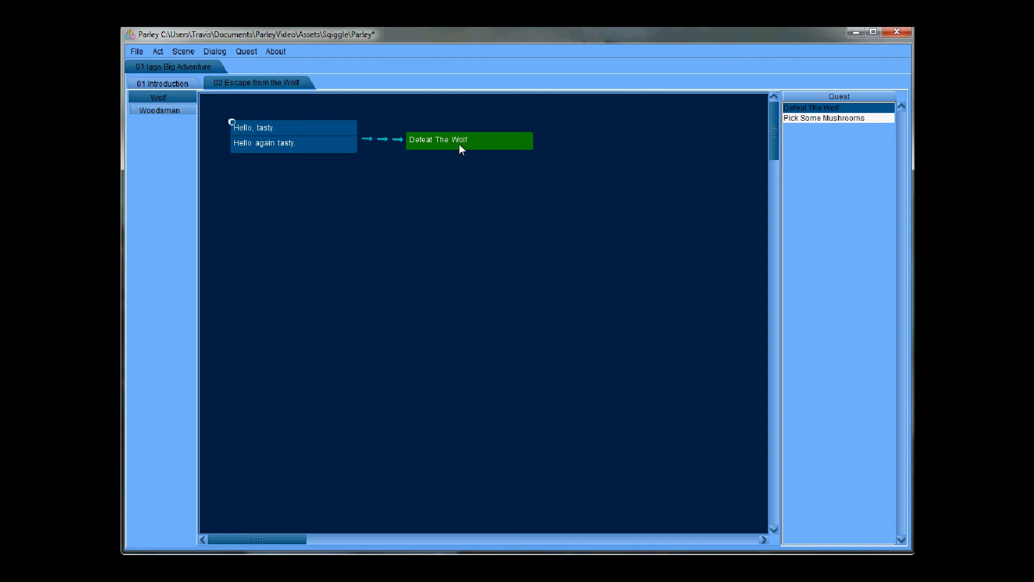
Step: Add an objective beneath the Defeat The Wolf quest and set its description to "Get some help."
drag(459, 144, 470, 184)
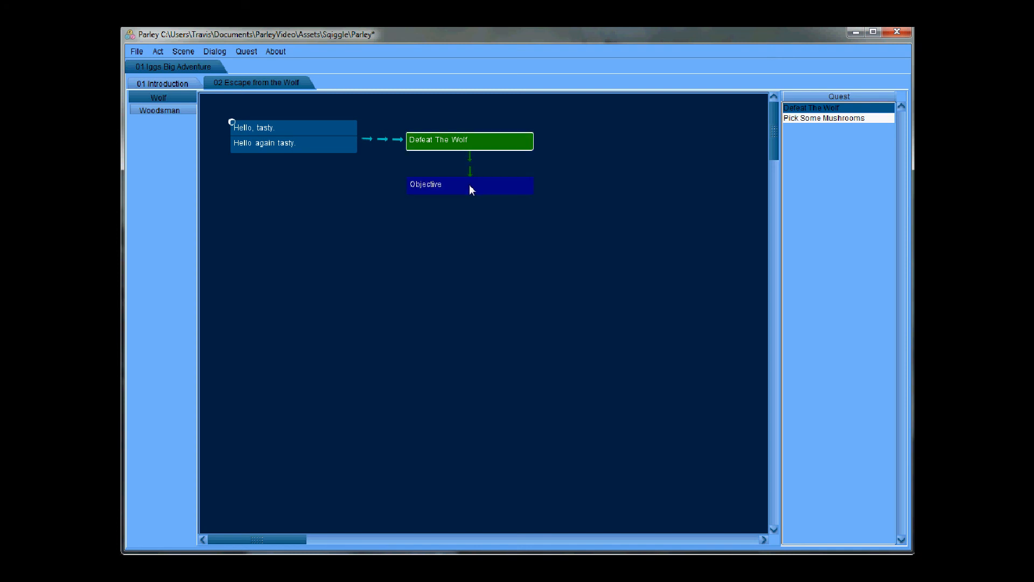
double_click(434, 186)
double_click(548, 185)
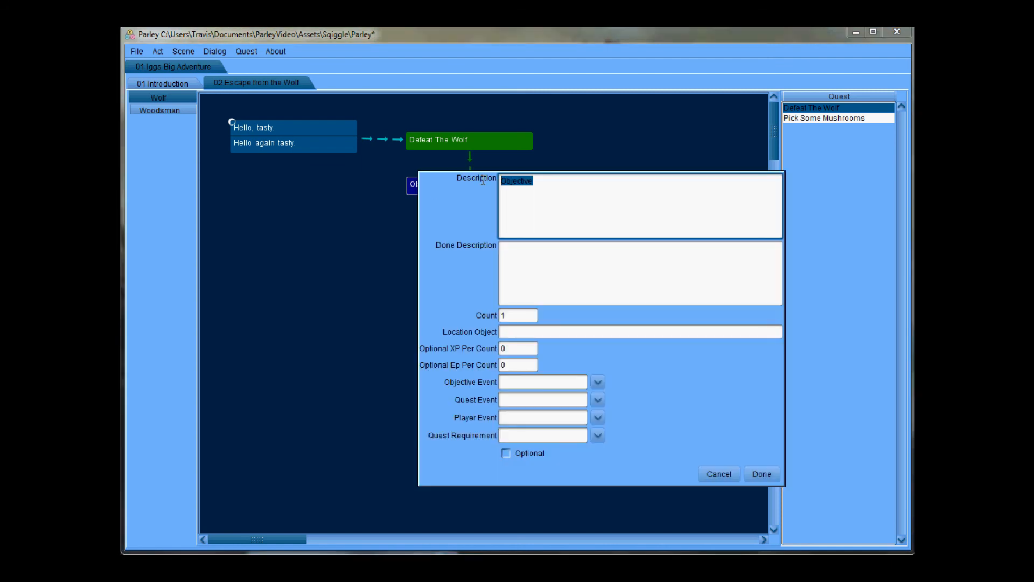
text(Get Some Help)
click(521, 184)
key(BackSpace)
text(s)
key(BackSpace)
key(BackSpace)
key(BackSpace)
key(BackSpace)
text(help.)
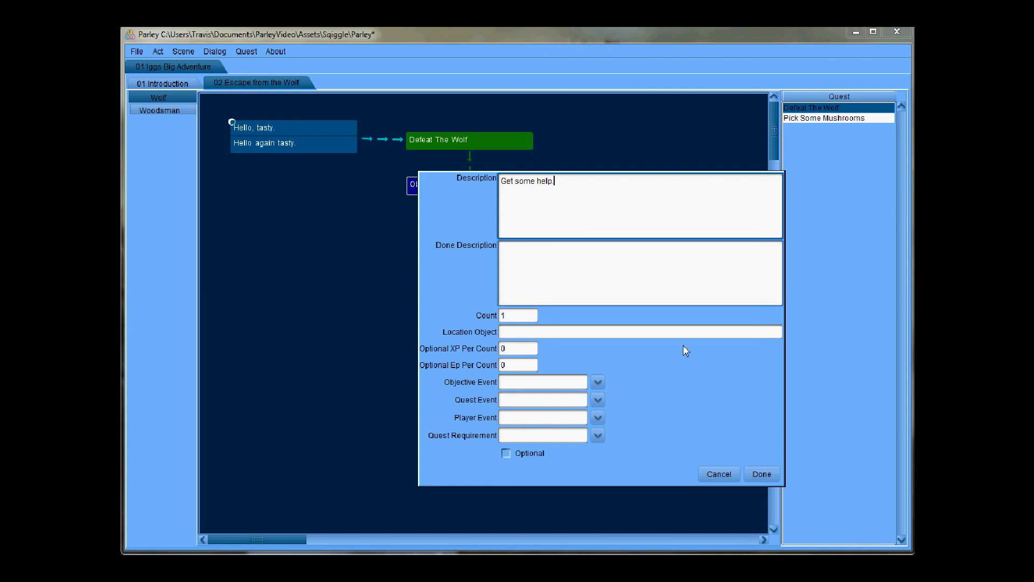
click(770, 478)
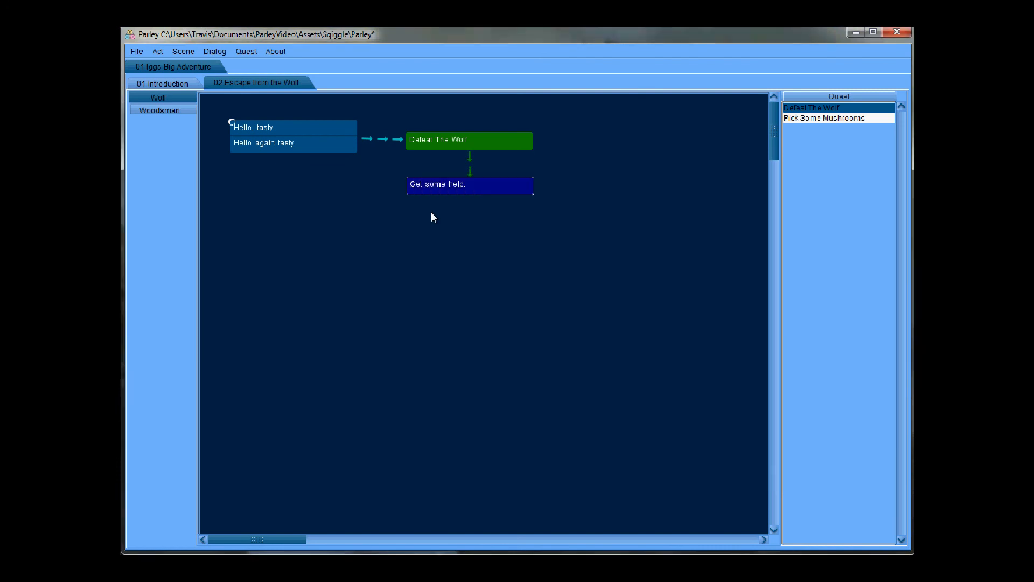
Step: Arrange the Defeat The Wolf quest and its objective in a column below the greeting in the Woodsman dialog
click(182, 111)
drag(253, 100, 310, 289)
drag(324, 240, 303, 218)
mouse_move(305, 288)
mouse_down()
mouse_move(283, 269)
mouse_move(294, 274)
mouse_up()
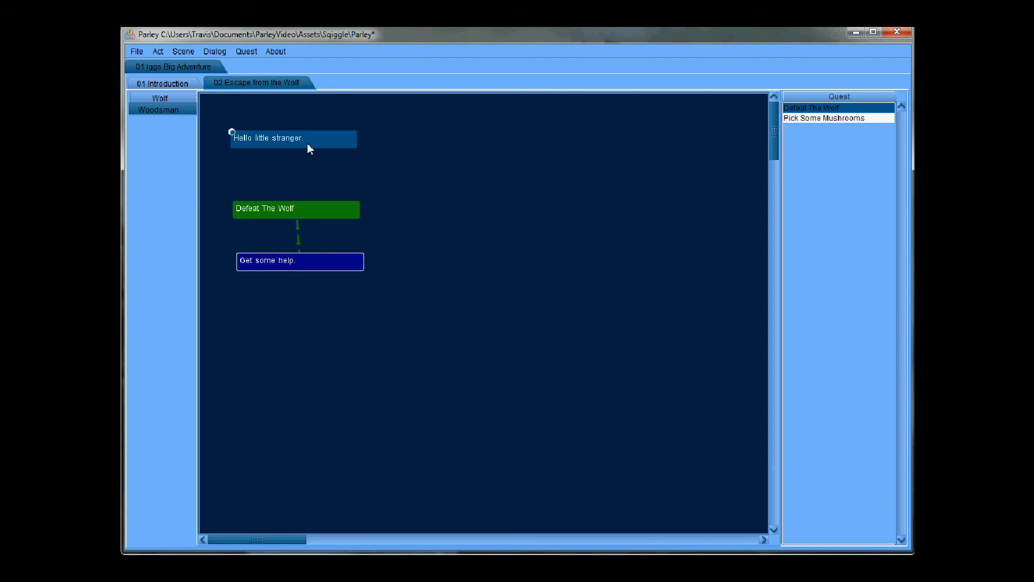
Step: Add a player choice after the "Hello little stranger." line reading "Can you help me defeat the wolf." and place it level with the greeting
click(290, 141)
drag(290, 142, 446, 143)
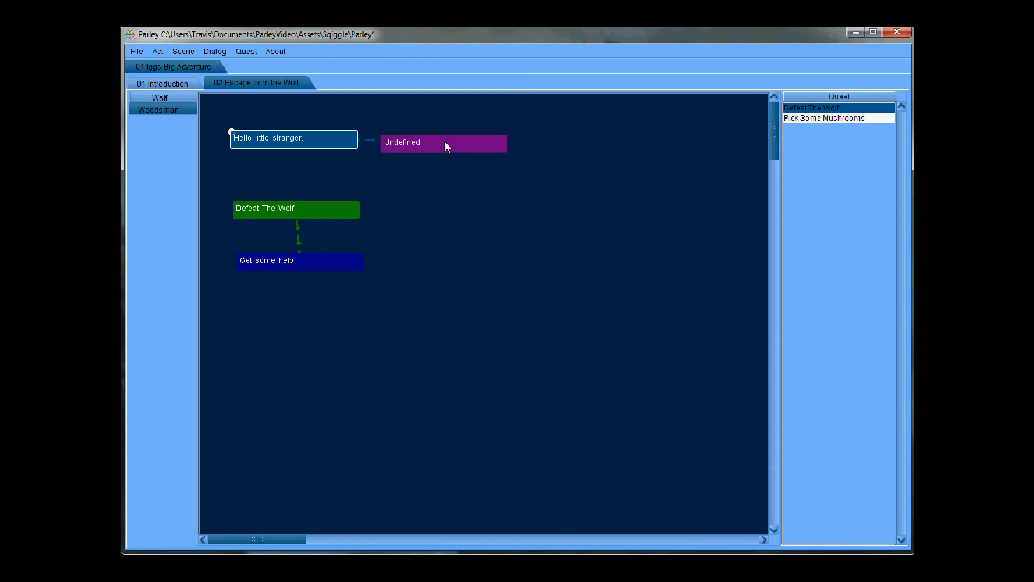
double_click(447, 143)
drag(511, 136, 457, 128)
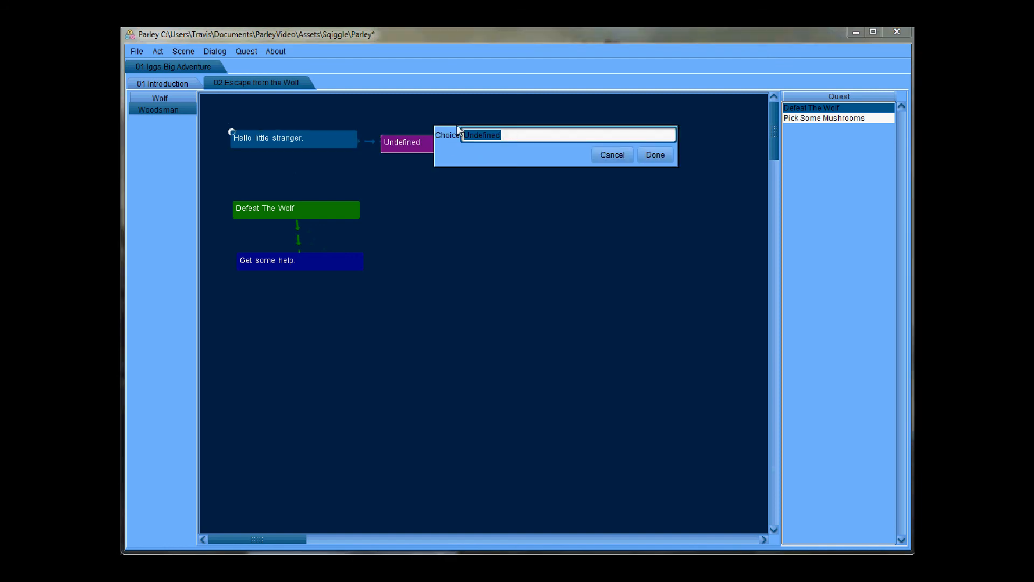
text(Can you help me defeat the wolf.)
click(658, 154)
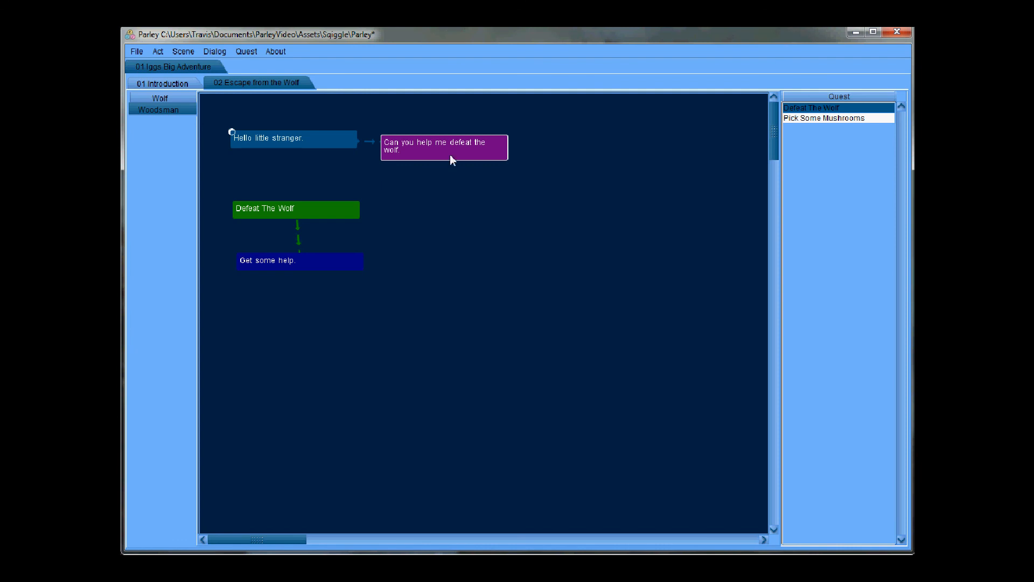
drag(419, 146, 445, 138)
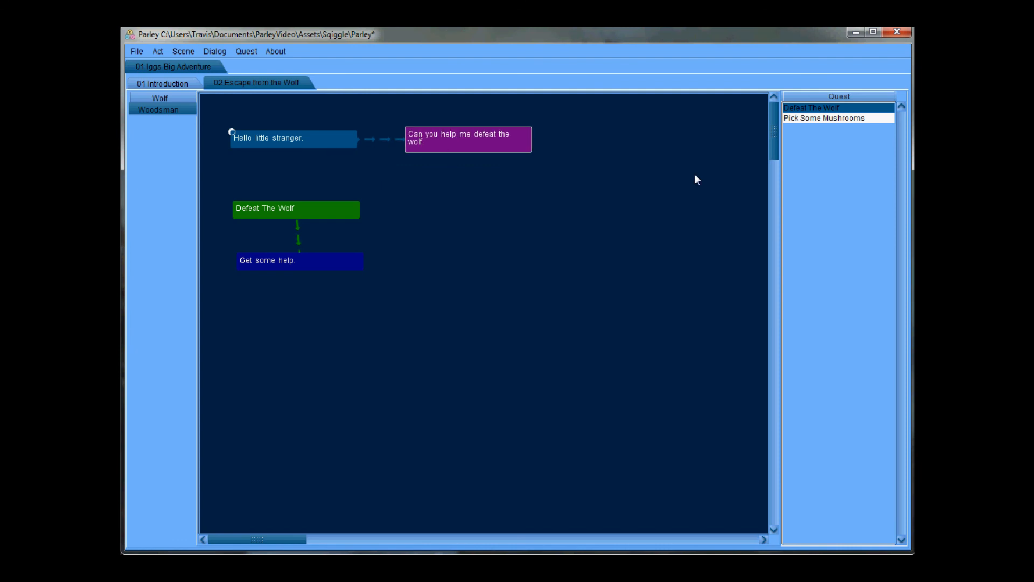
Step: Create a separate Woodsman line beyond the choice, starting with "No, I am afraid I cant little one. I need some mushrooms first."
double_click(551, 160)
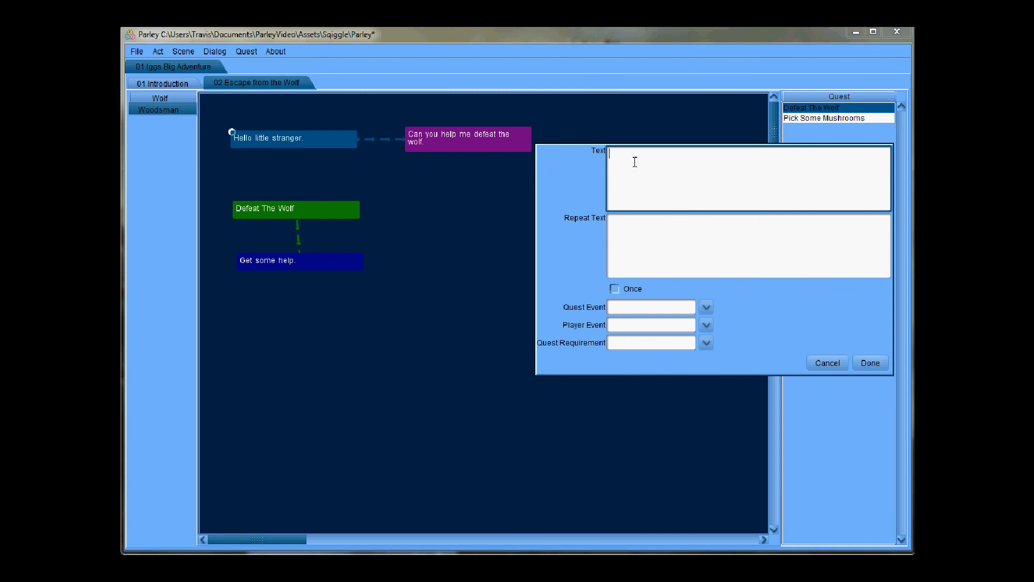
text(No, I am afraid I cant little one. I need some mushrooms first.)
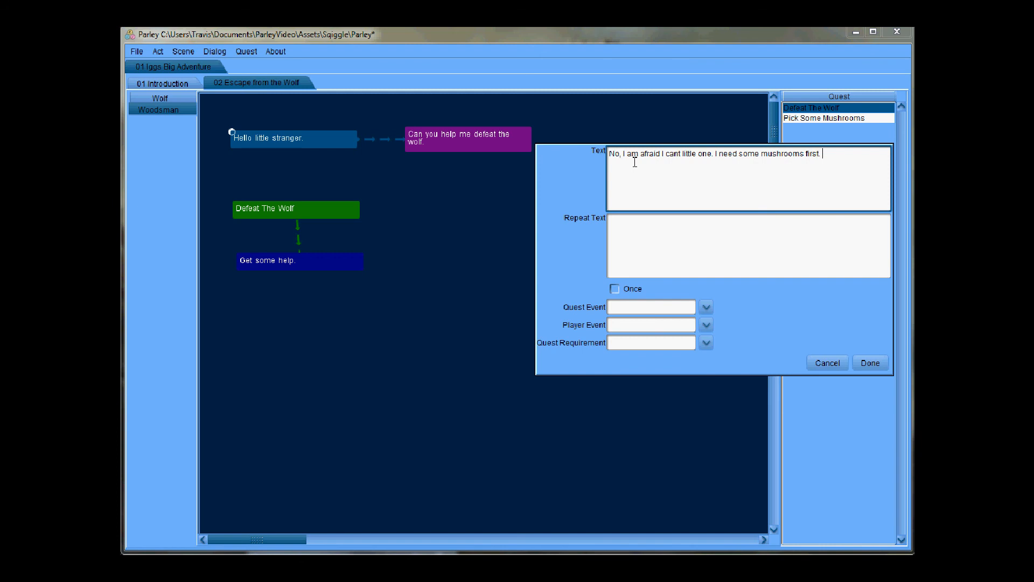
key(Return)
Step: Finish the line's text with "If you pick them for me I will be able to help you with the nasty wolf."
text(If you pick tthme for me I will be able to help you wi)
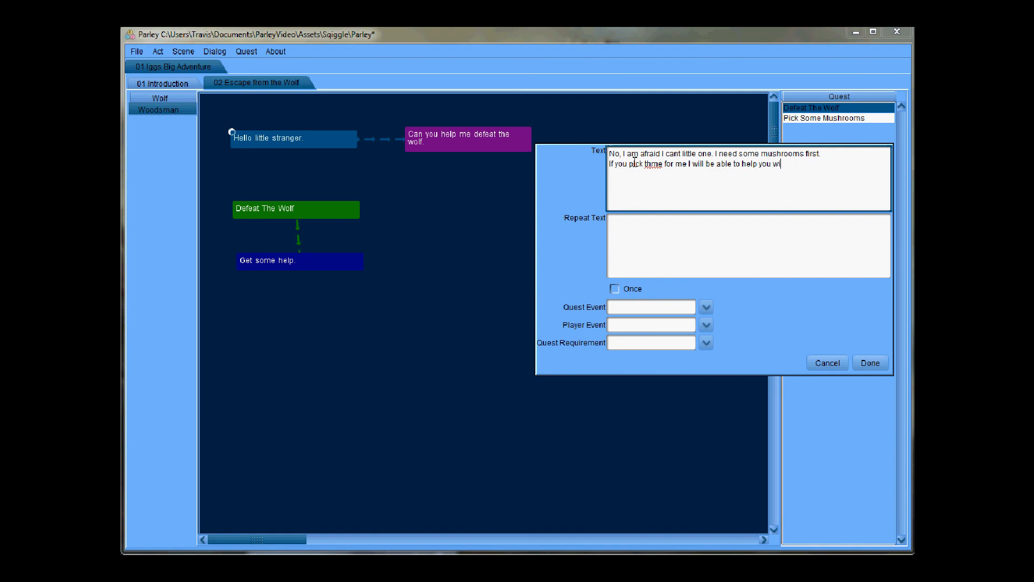
text(th the nasty wolf.)
right_click(654, 165)
mouse_move(691, 170)
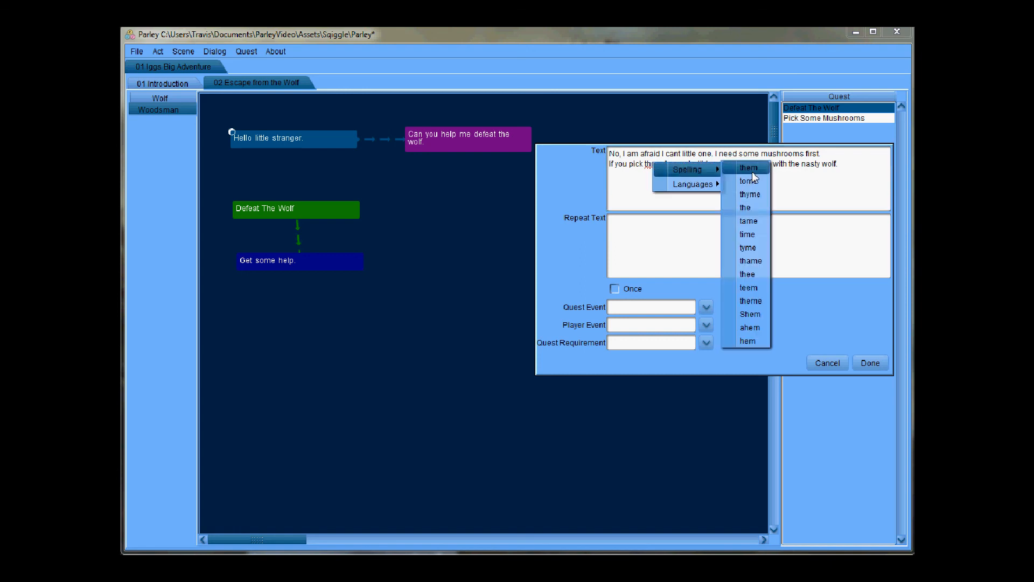
click(756, 171)
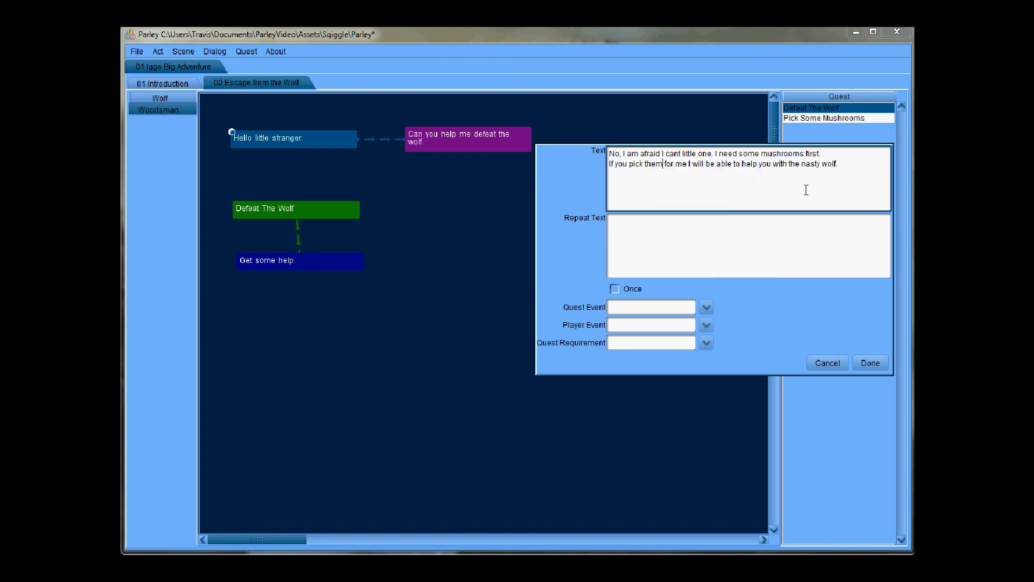
click(868, 365)
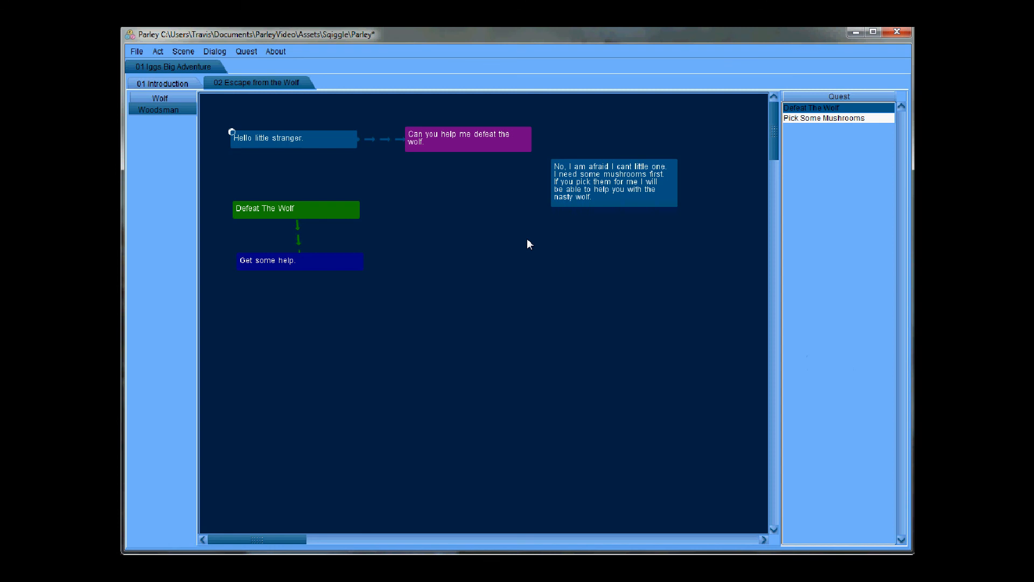
Step: Link the player choice to the Woodsman's mushroom reply and set that reply's quest requirement to SeenTheWolf
drag(473, 142, 618, 180)
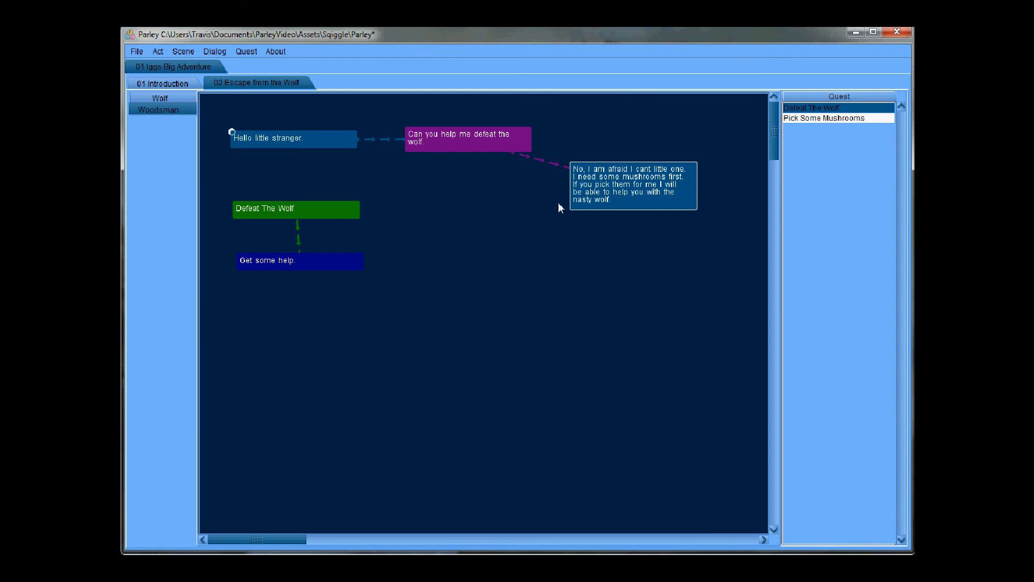
double_click(613, 175)
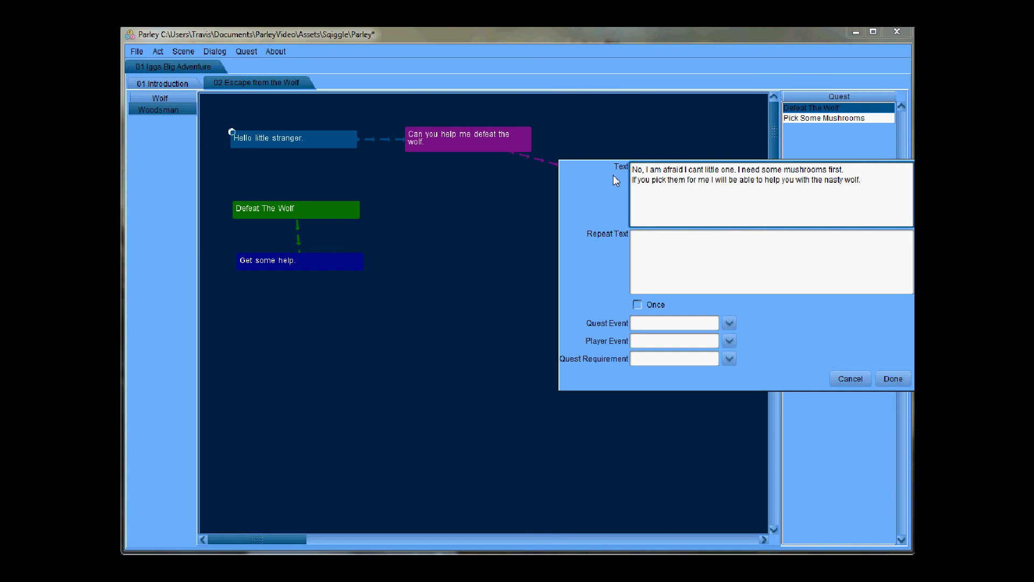
click(729, 359)
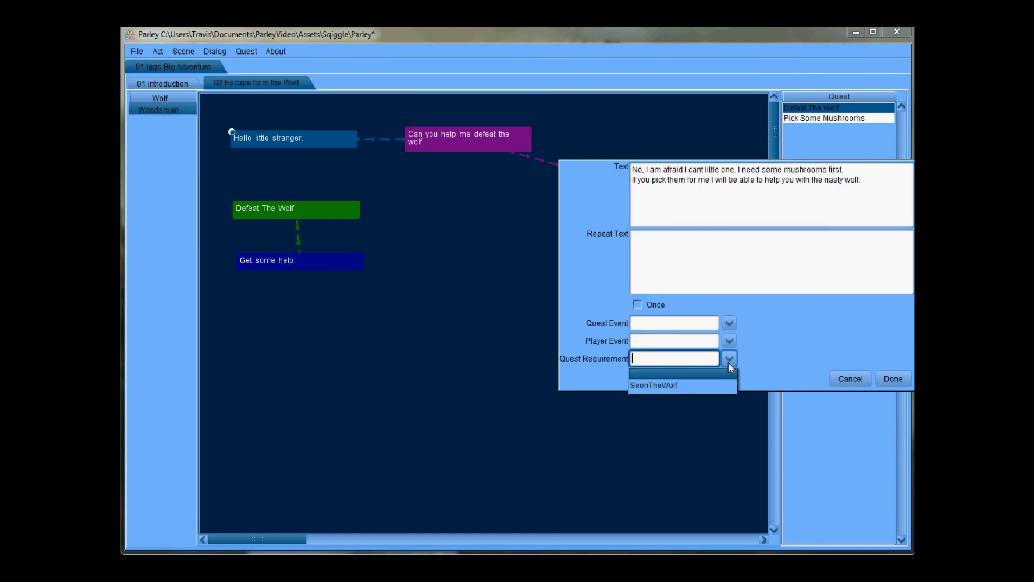
click(673, 387)
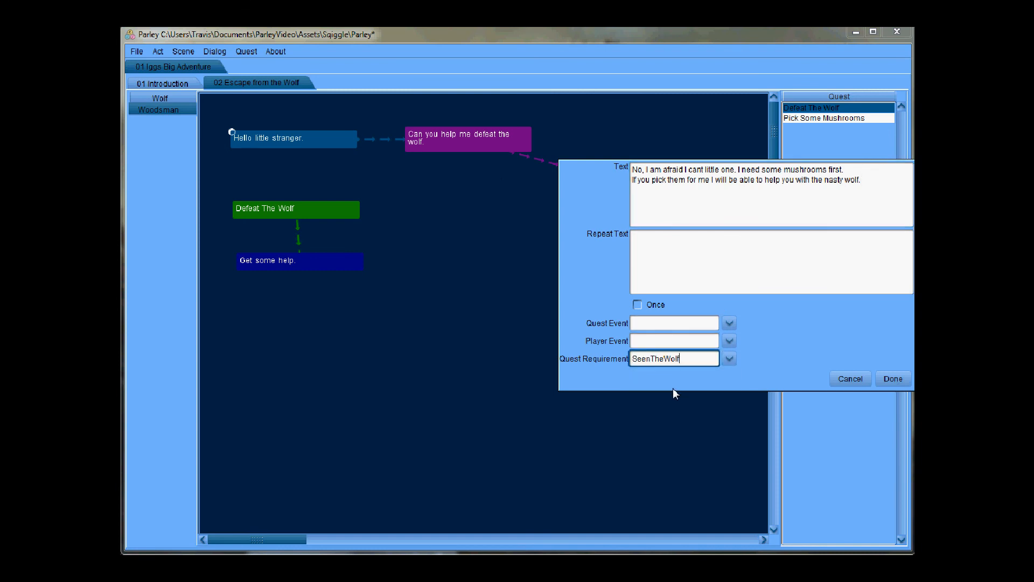
click(888, 379)
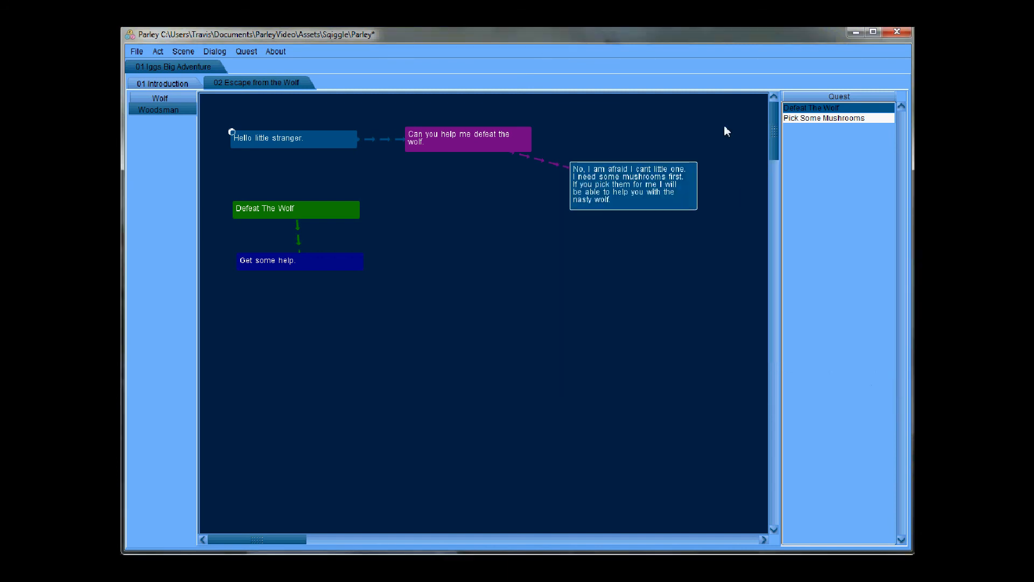
Step: Review the quest requirement on the Defeat The Wolf quest in the Wolf dialog and on the Woodsman's mushroom reply
click(162, 98)
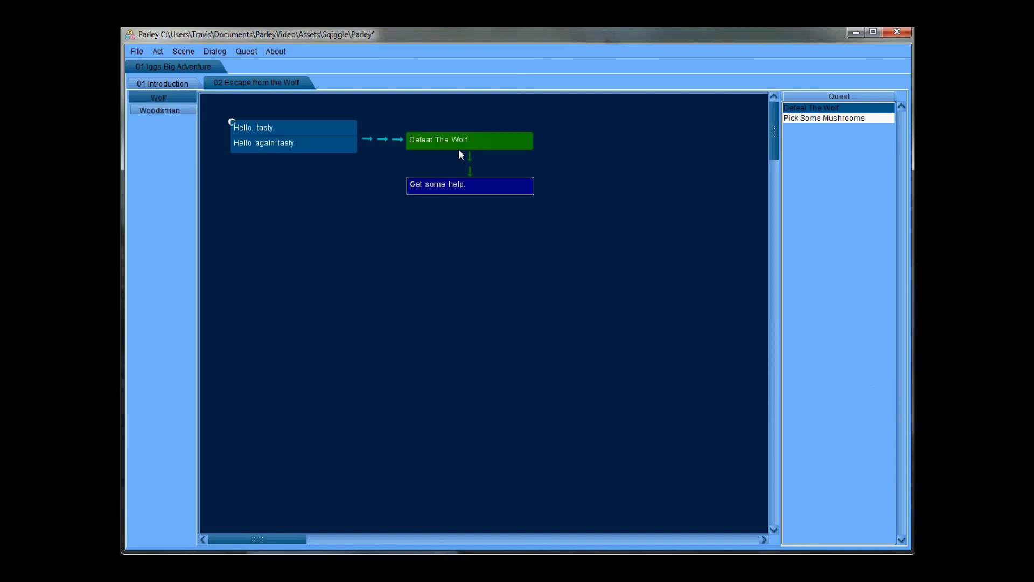
double_click(462, 145)
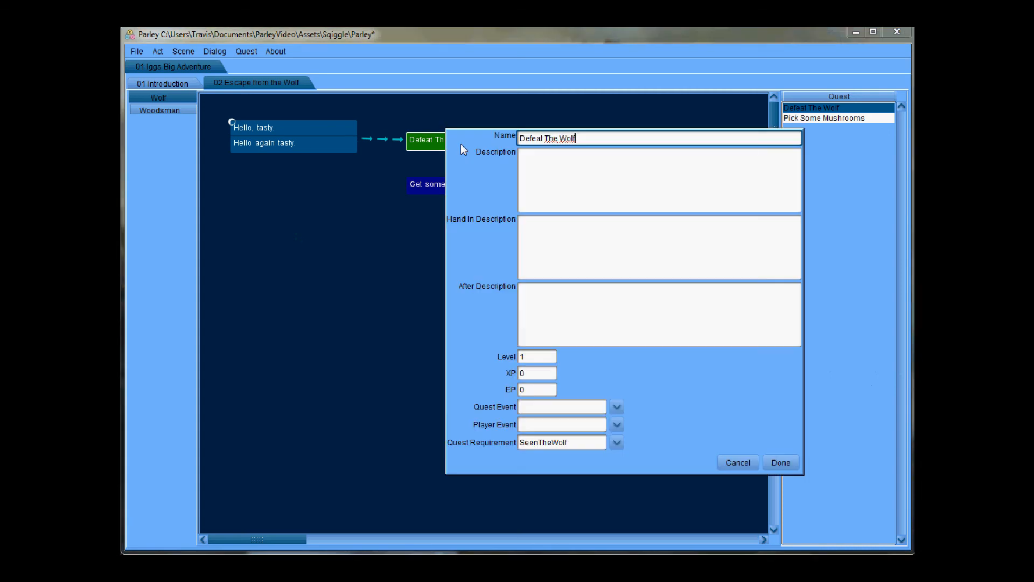
click(781, 463)
click(176, 108)
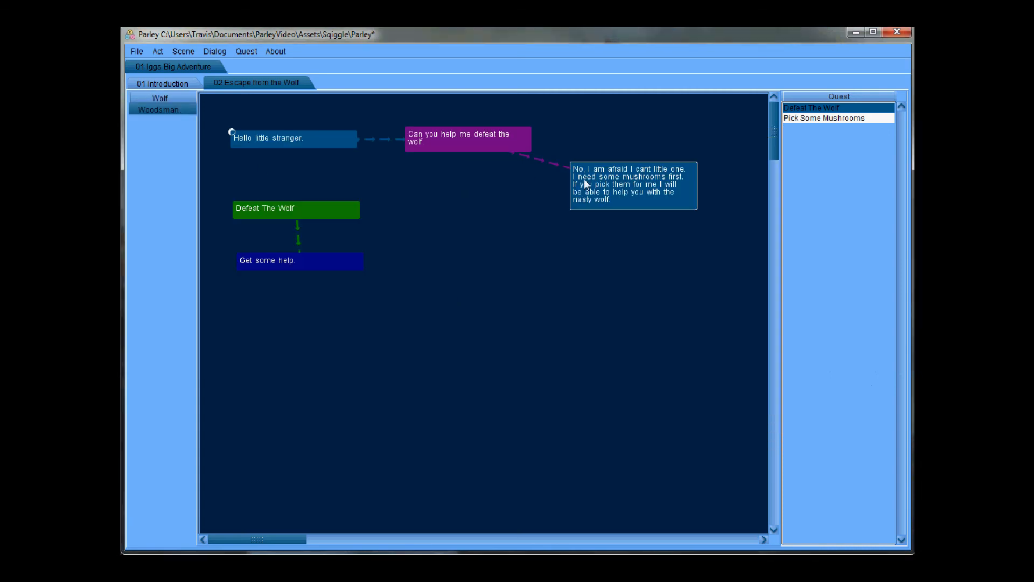
double_click(637, 181)
click(892, 385)
Step: Place the Pick Some Mushrooms quest below the player choice and set the Woodsman reply's quest event to GetMeSomeMushrooms
click(842, 119)
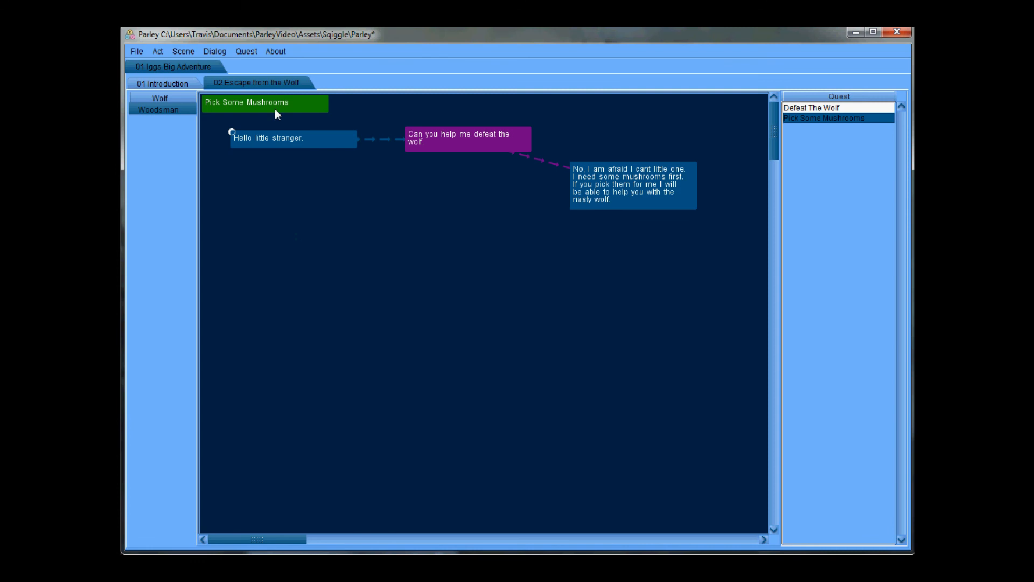
drag(260, 98, 468, 233)
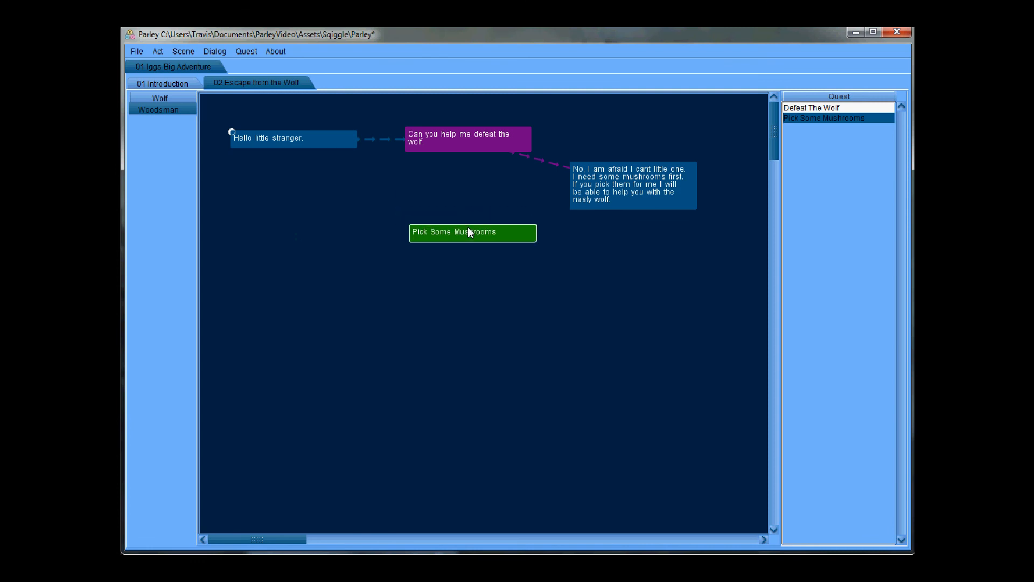
click(584, 197)
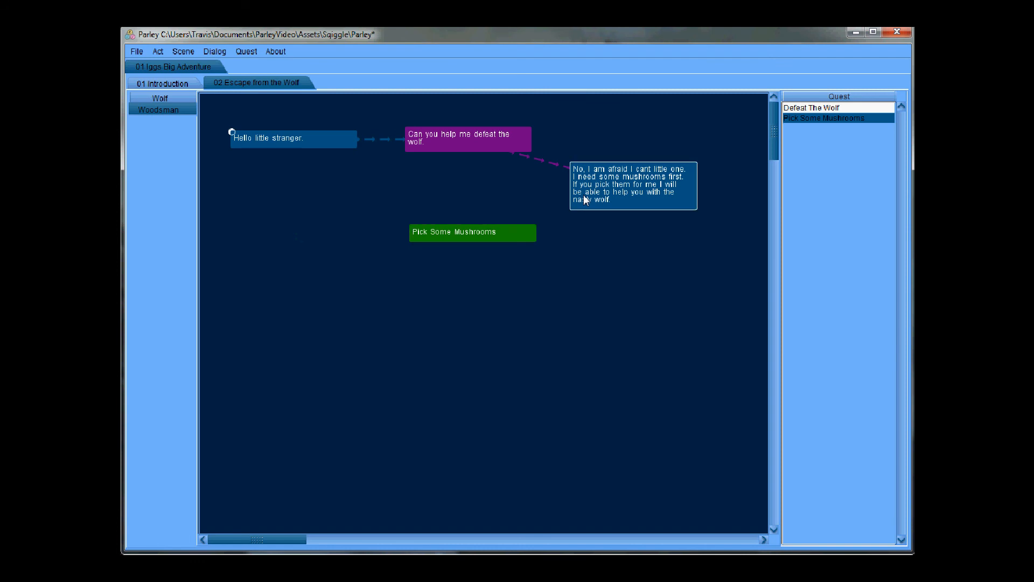
double_click(588, 195)
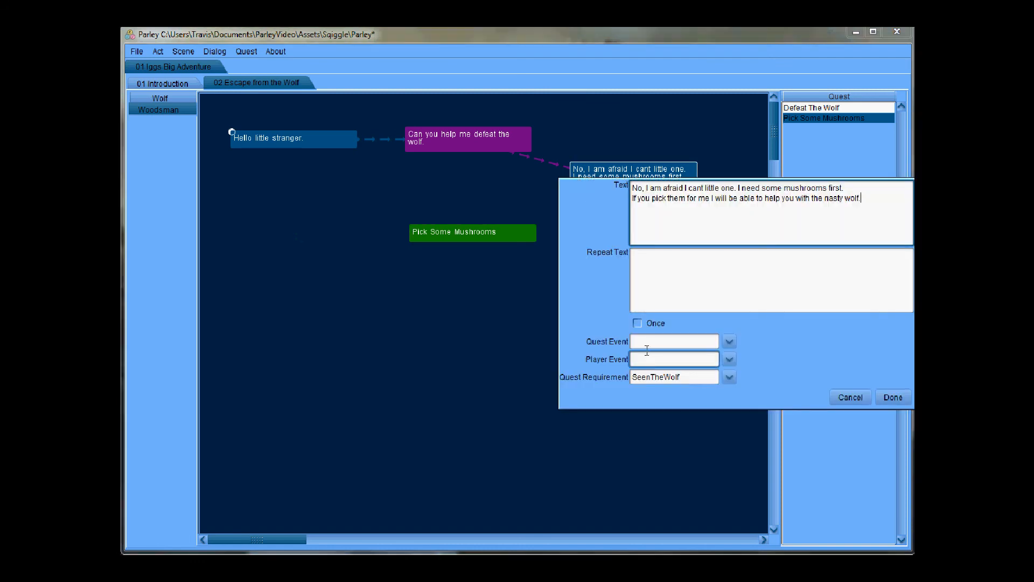
click(687, 342)
text(G)
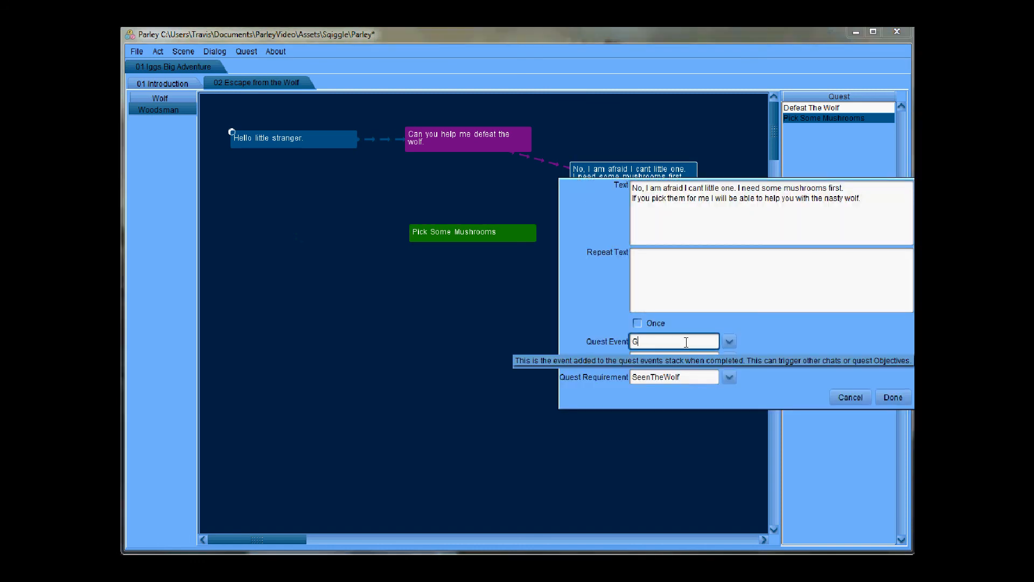
text(etMeSomeMushrooms)
click(893, 396)
Step: Set the quest requirement of the Pick Some Mushrooms quest to GetMeSomeMushrooms
click(461, 236)
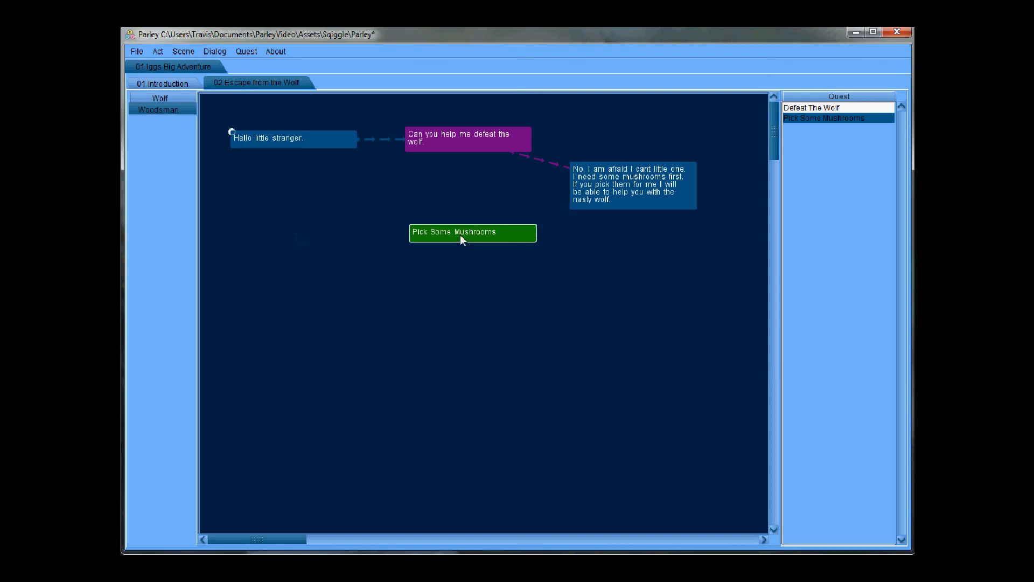
double_click(448, 237)
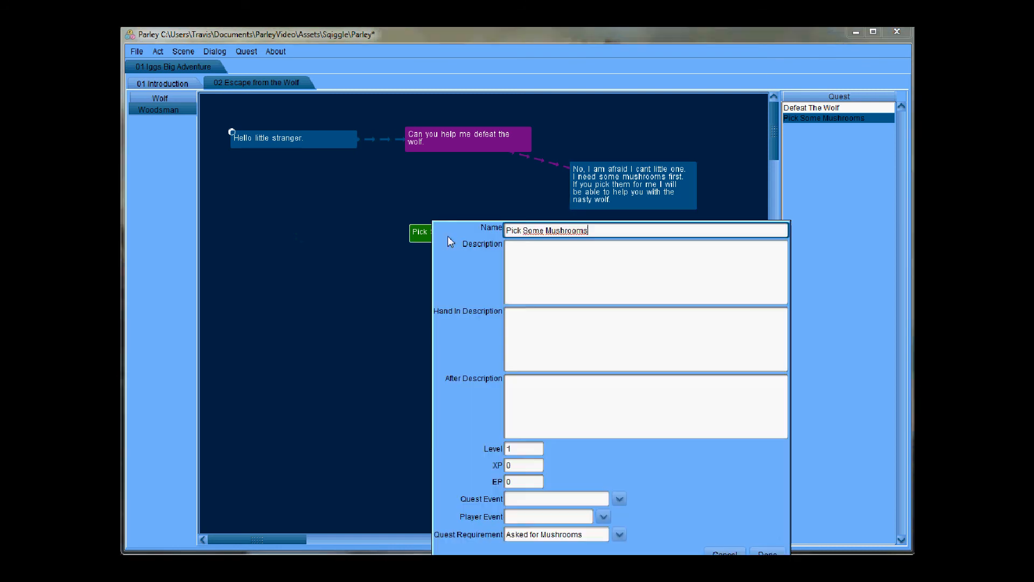
click(621, 536)
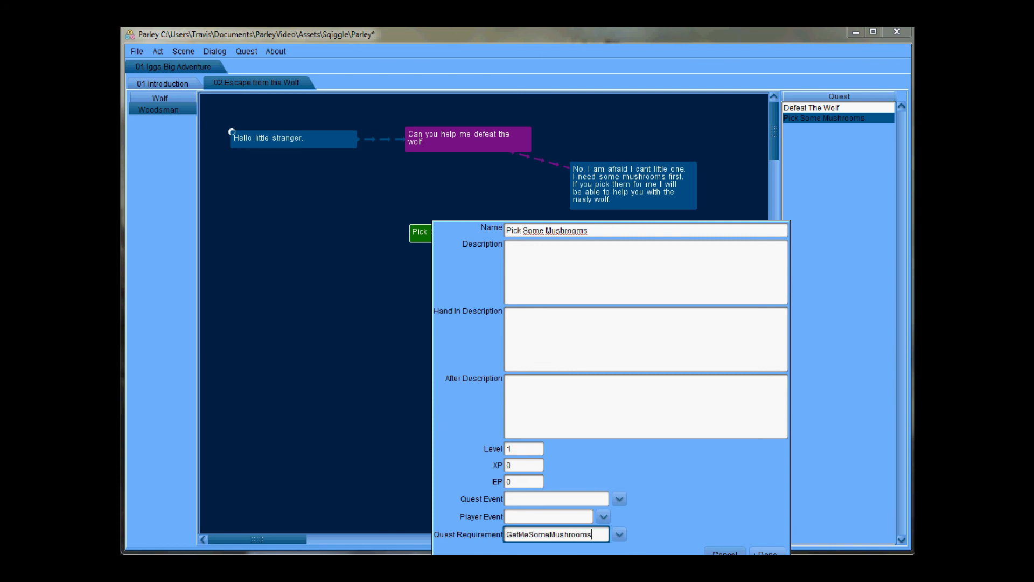
click(768, 553)
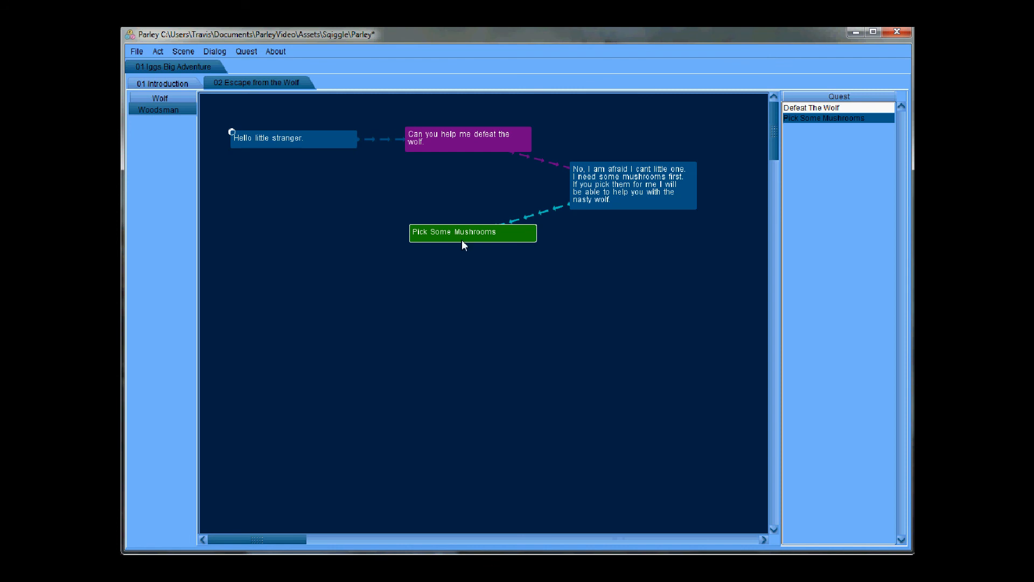
Step: Add an objective beneath the Pick Some Mushrooms quest and describe it as "Get <count>/10 mushrooms for the woodsman,"
drag(472, 285, 476, 286)
click(474, 282)
double_click(437, 286)
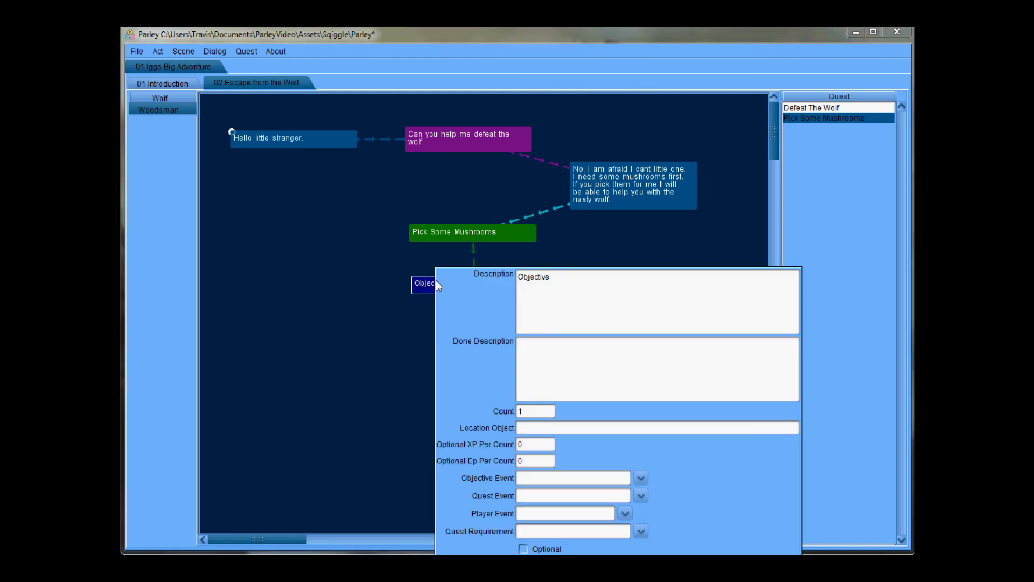
double_click(552, 276)
text(G)
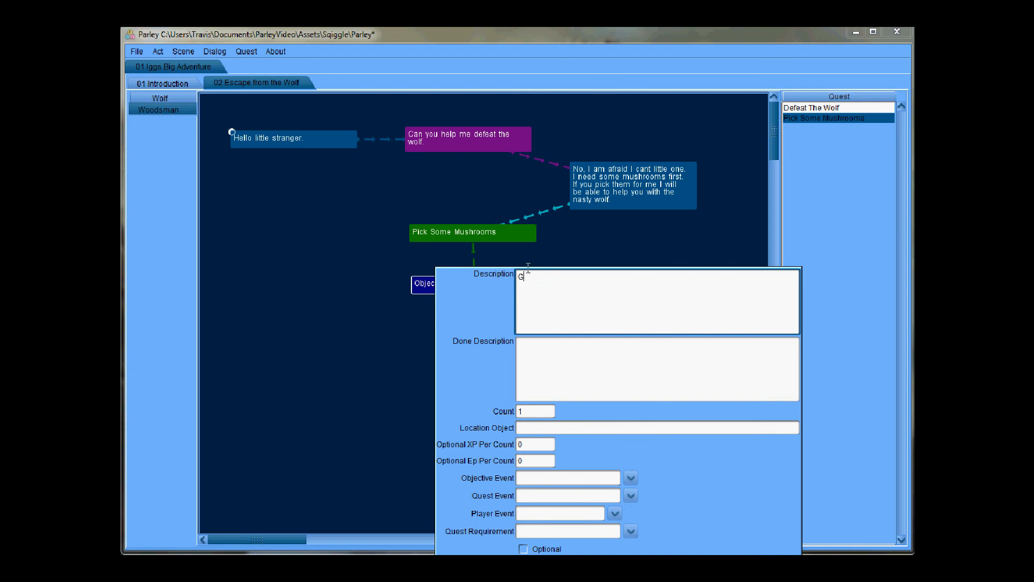
text(et <coun)
text(t>)
text(>mushrooms fo)
text(r the wood)
text(sman)
text(/)
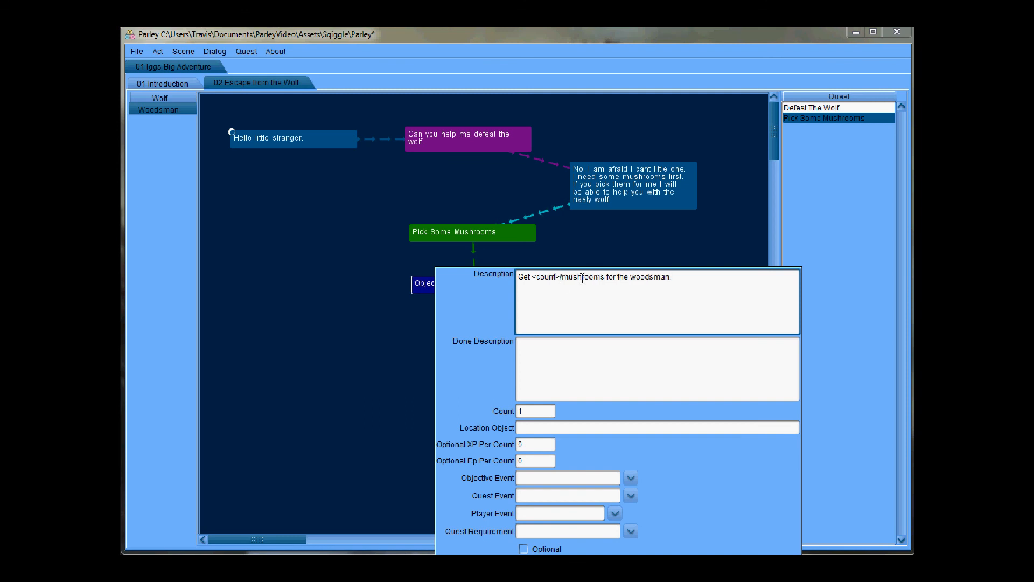
text(10)
Step: Set the objective's count to 10 and its done description to "I have the mushrooms and should return to the woodsman."
click(541, 412)
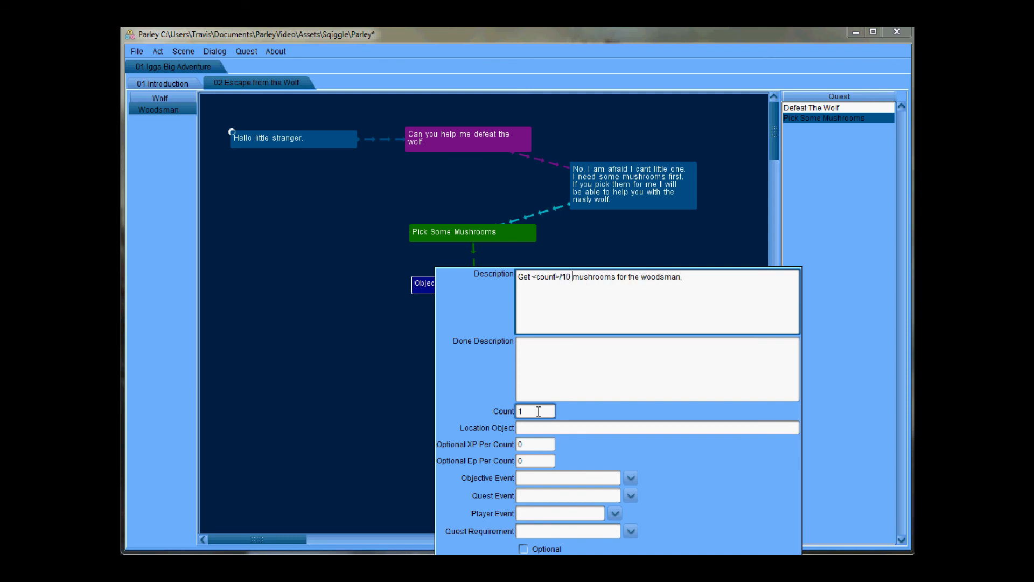
text(0)
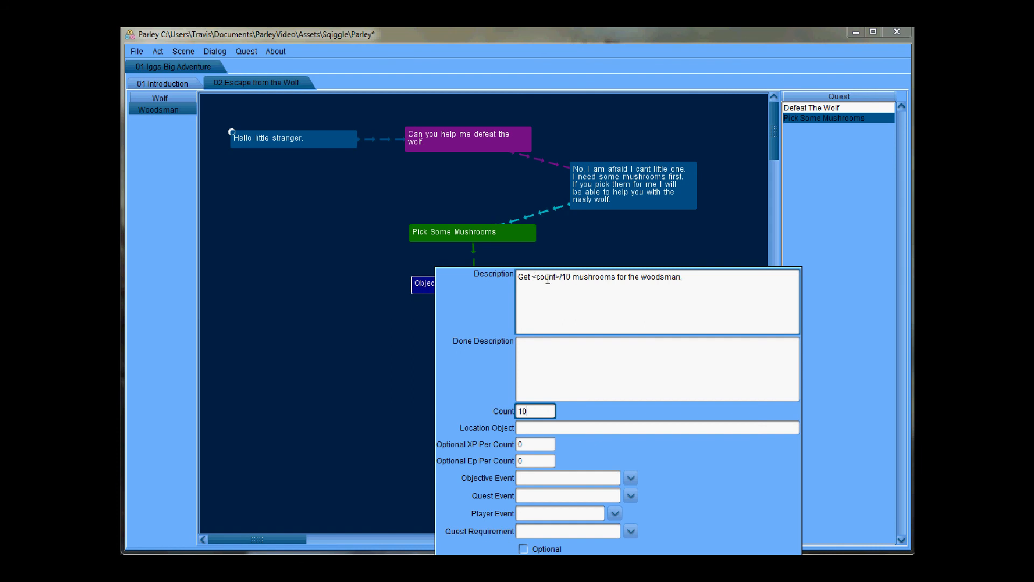
click(691, 279)
click(534, 351)
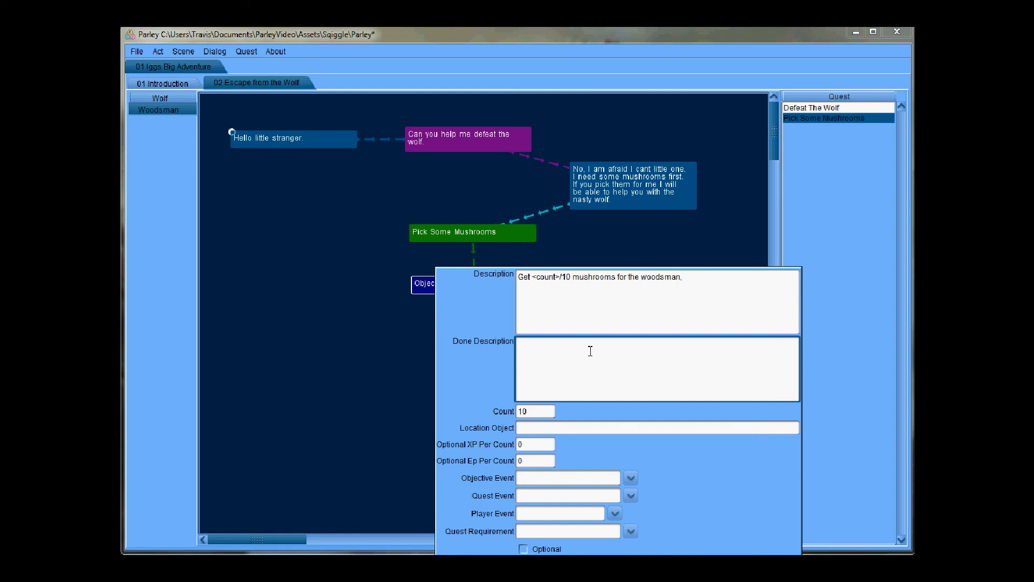
text(I have the mushrooms and should return to the woodsman.)
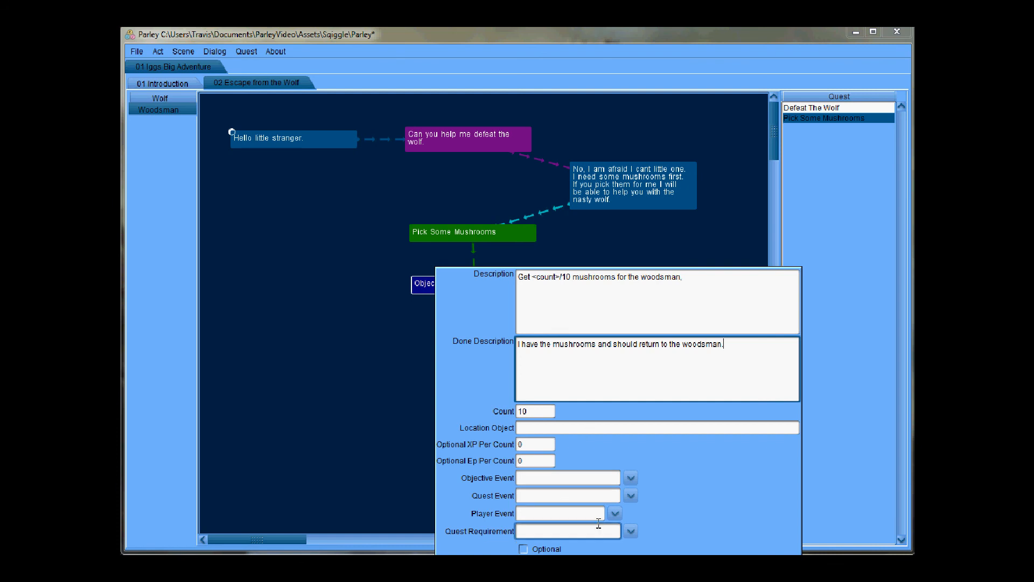
click(600, 561)
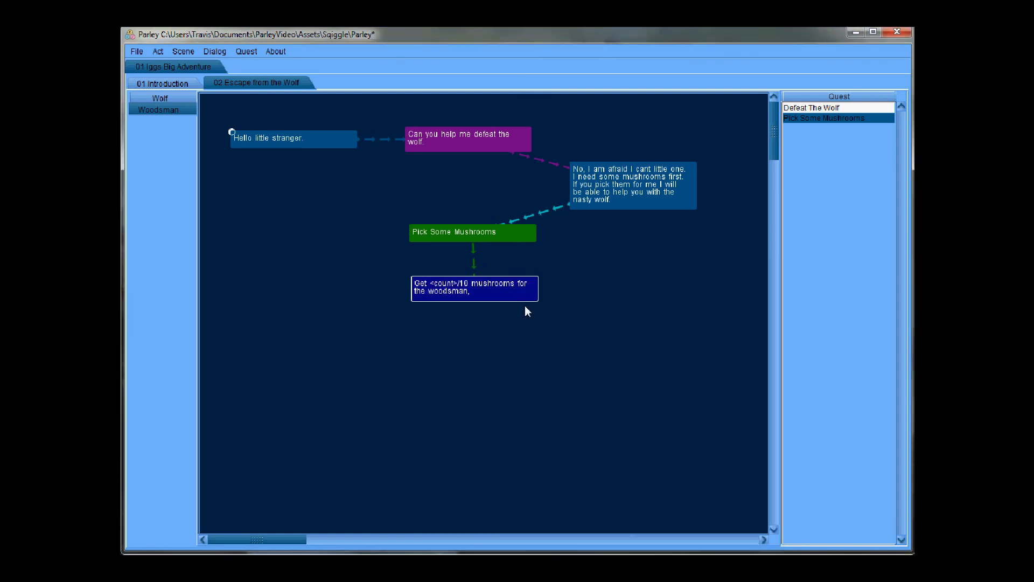
Step: Set the objective event of the mushroom-picking objective to PickedAMushroom
double_click(482, 289)
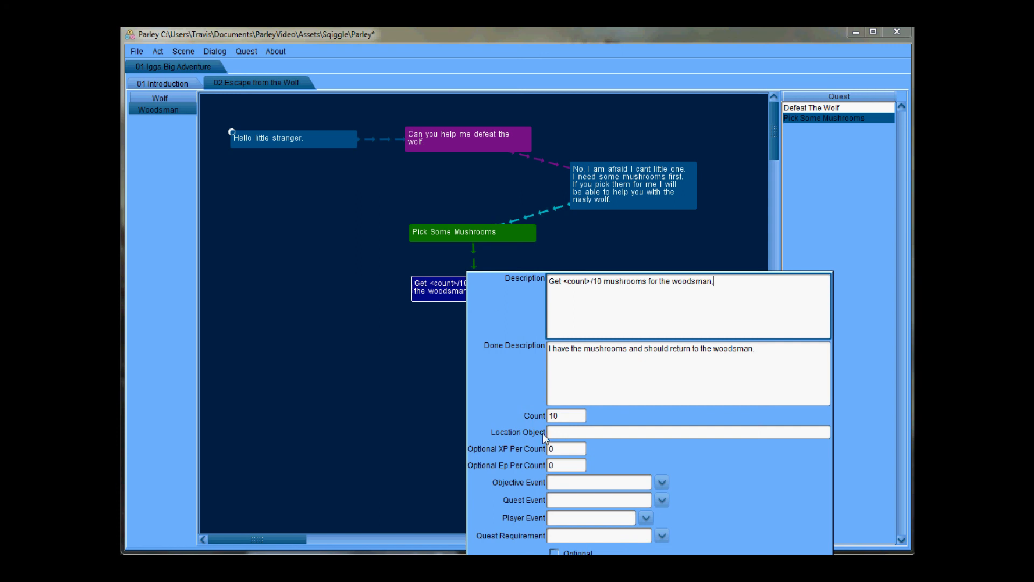
click(562, 485)
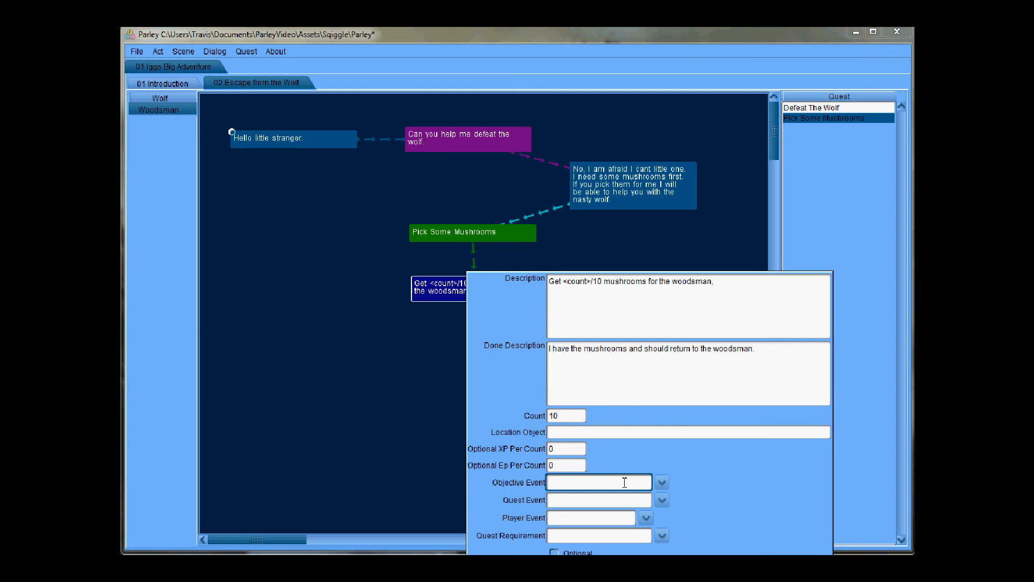
text(PickedAMushrooms)
key(BackSpace)
click(462, 344)
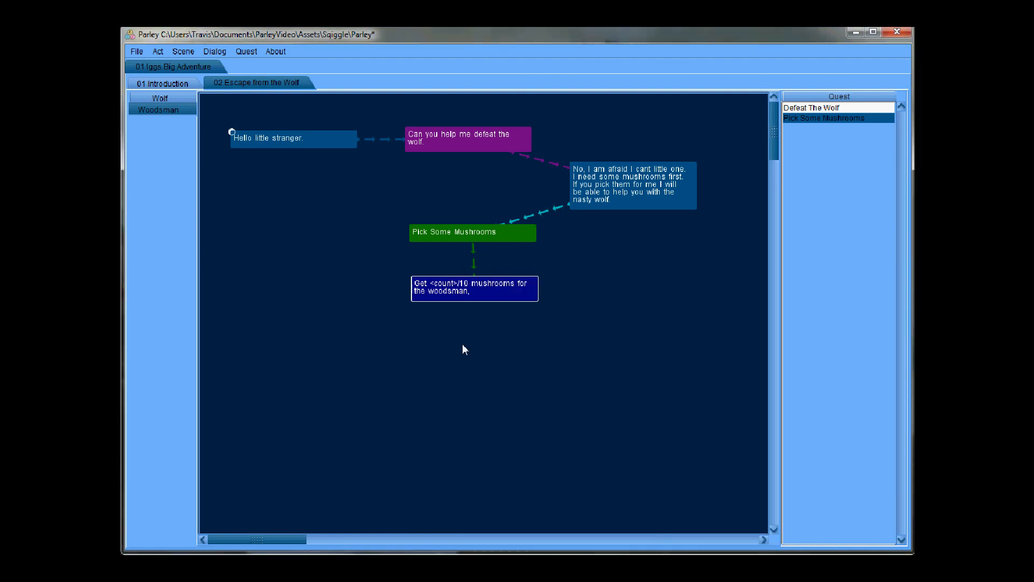
double_click(475, 232)
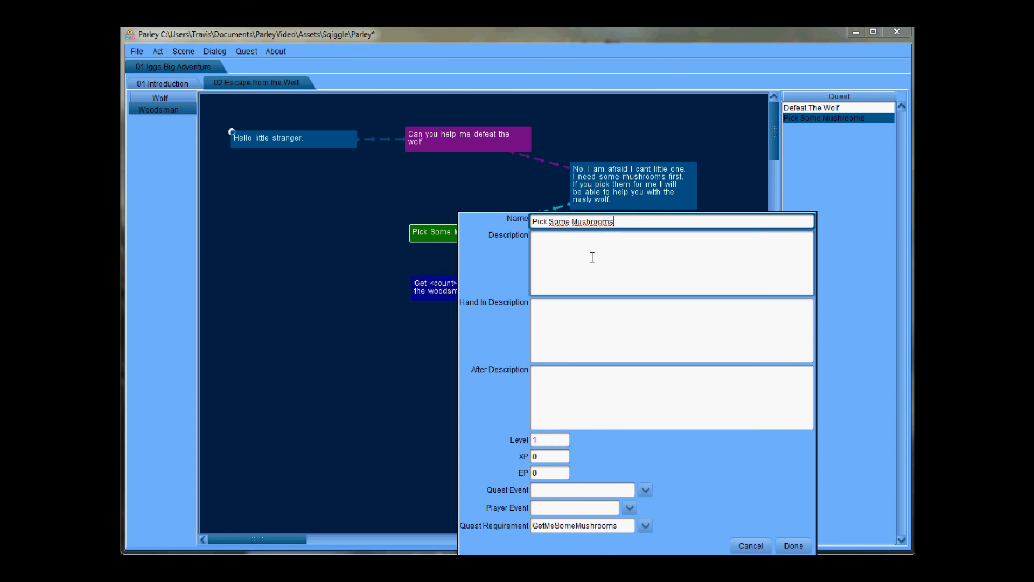
click(793, 545)
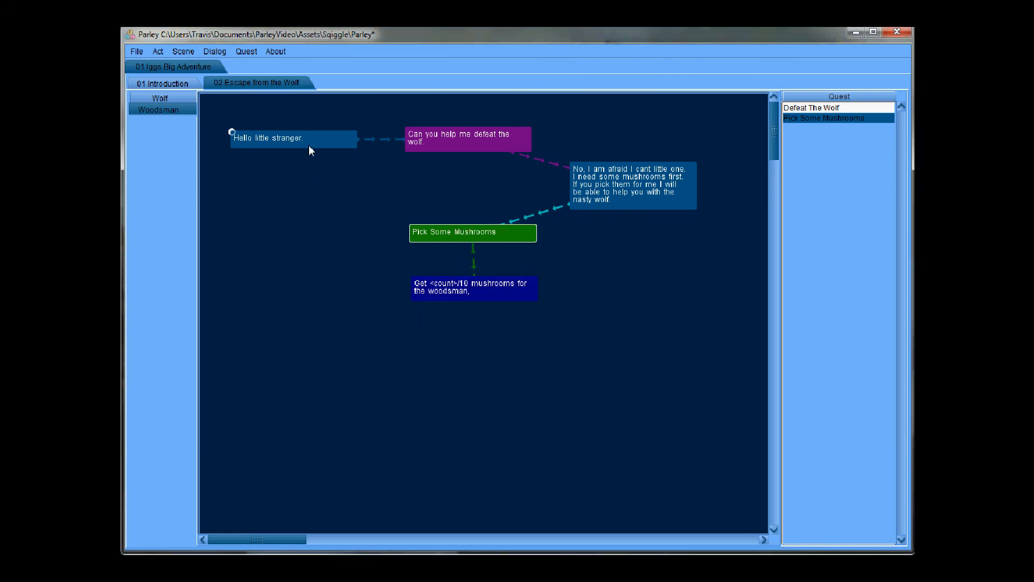
Step: Add a player choice beneath "Hello little stranger." reading "I have your mushrooms, can you help me now."
drag(308, 141, 296, 186)
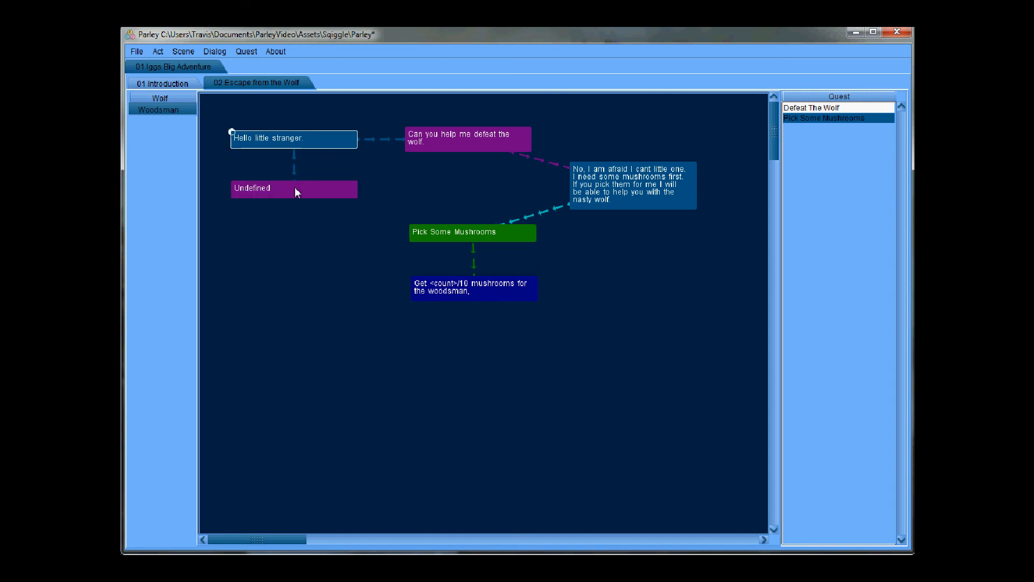
double_click(289, 188)
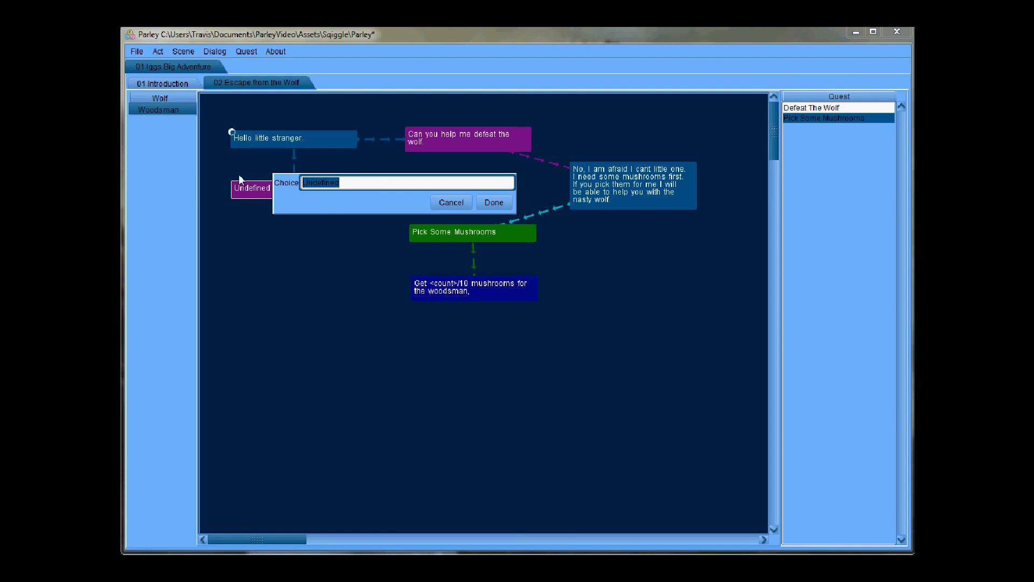
text(I have your mushrooms)
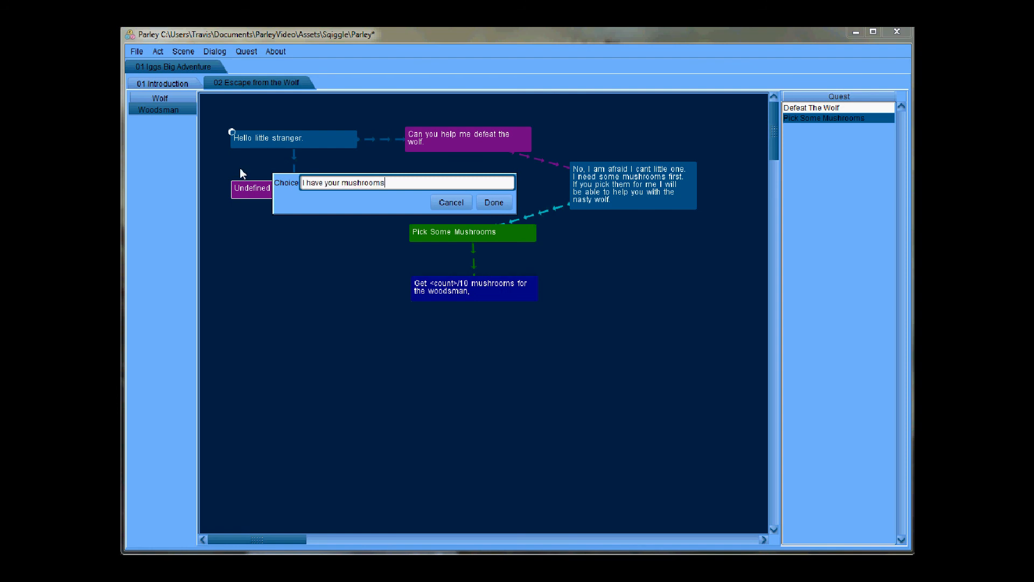
text(, can you help me now.)
click(494, 203)
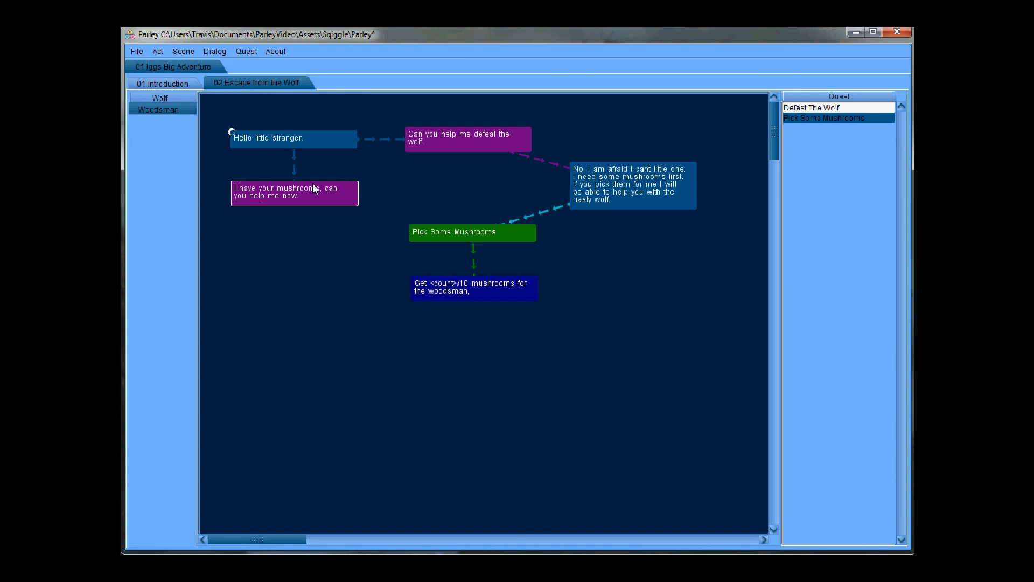
Step: Create a Woodsman reply "Of course little one I will meet your there." beneath the new choice and link the choice to it
double_click(288, 239)
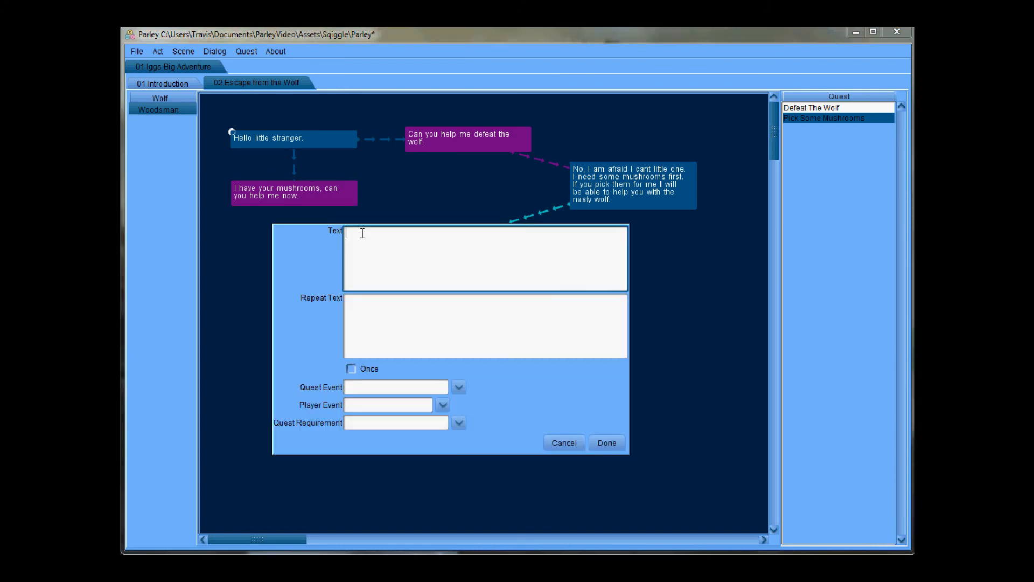
text(Of course litte one)
key(ctrl+shift+Left)
key(ctrl+shift+Left)
text(little one I am on m)
key(ctrl+shift+Left)
key(ctrl+shift+Left)
key(ctrl+shift+Left)
text(will meet your there.)
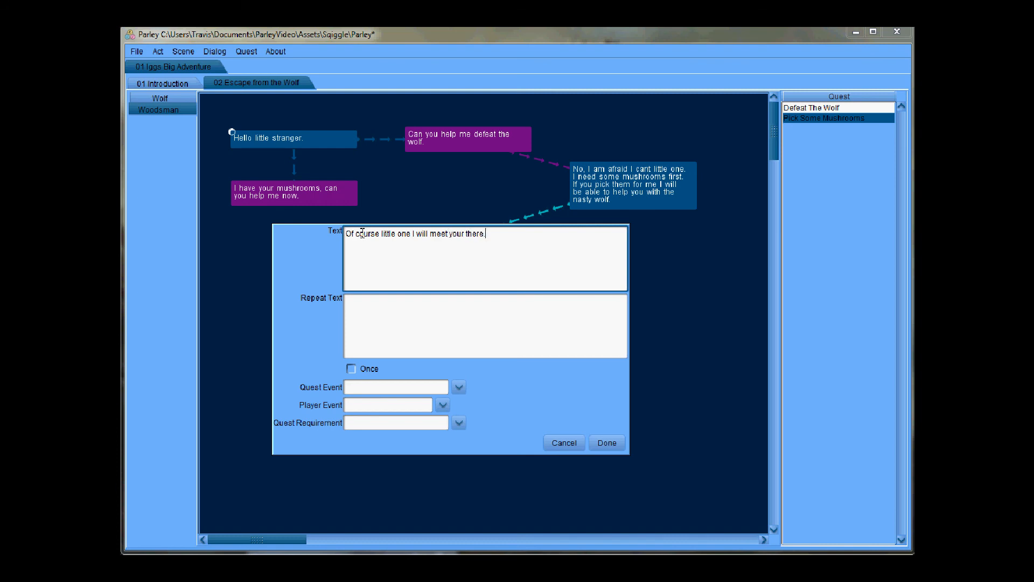
click(608, 445)
drag(360, 257, 305, 259)
drag(304, 190, 305, 251)
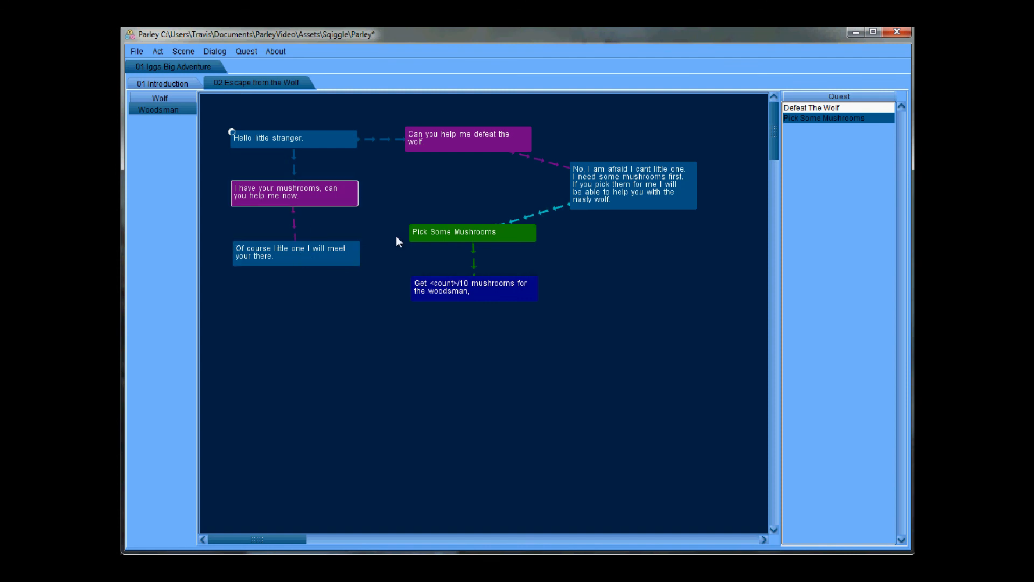
Step: Set the quest event of the Pick Some Mushrooms quest to GotAllTheMushrooms
click(295, 255)
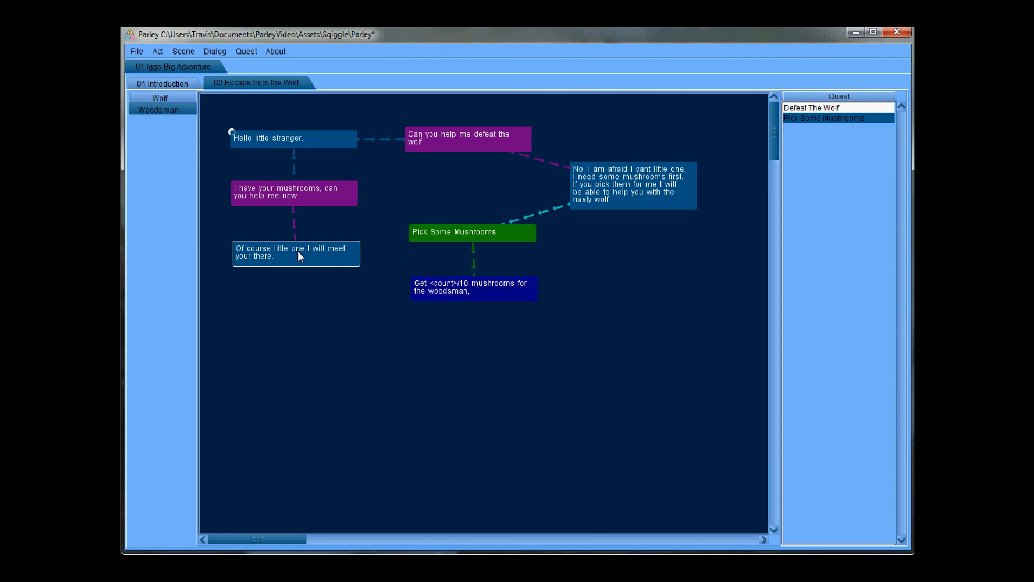
click(483, 234)
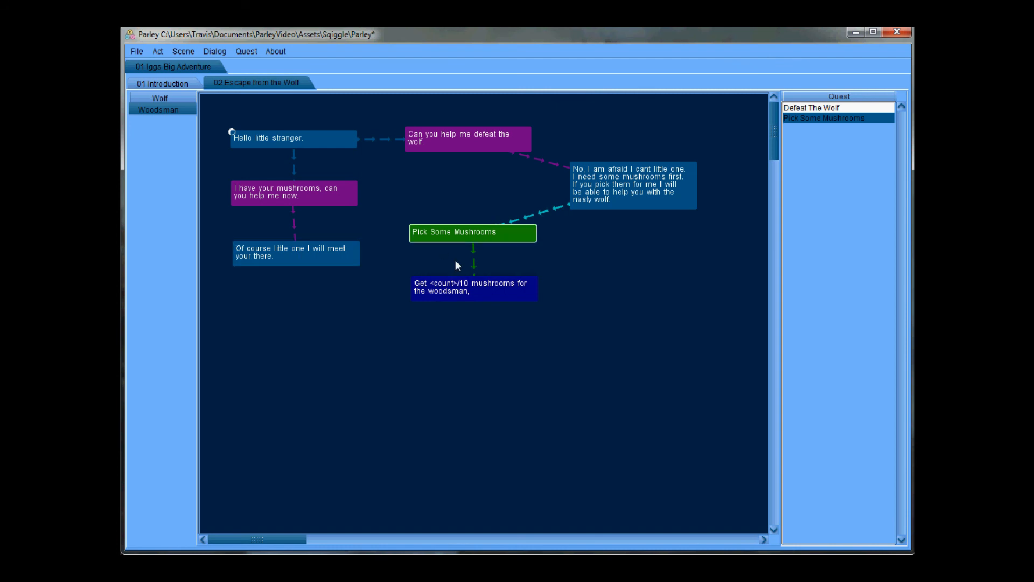
double_click(464, 234)
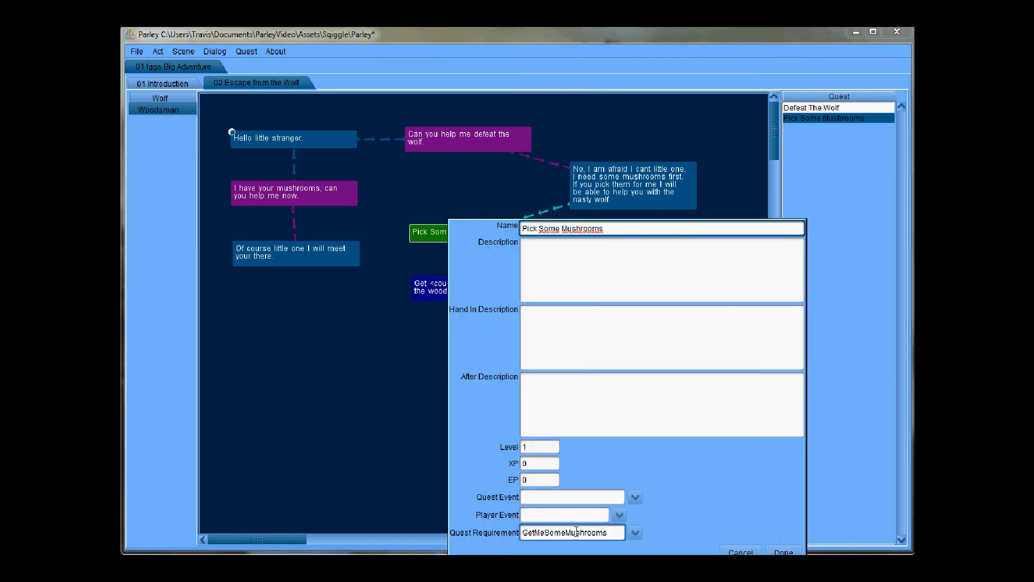
click(570, 498)
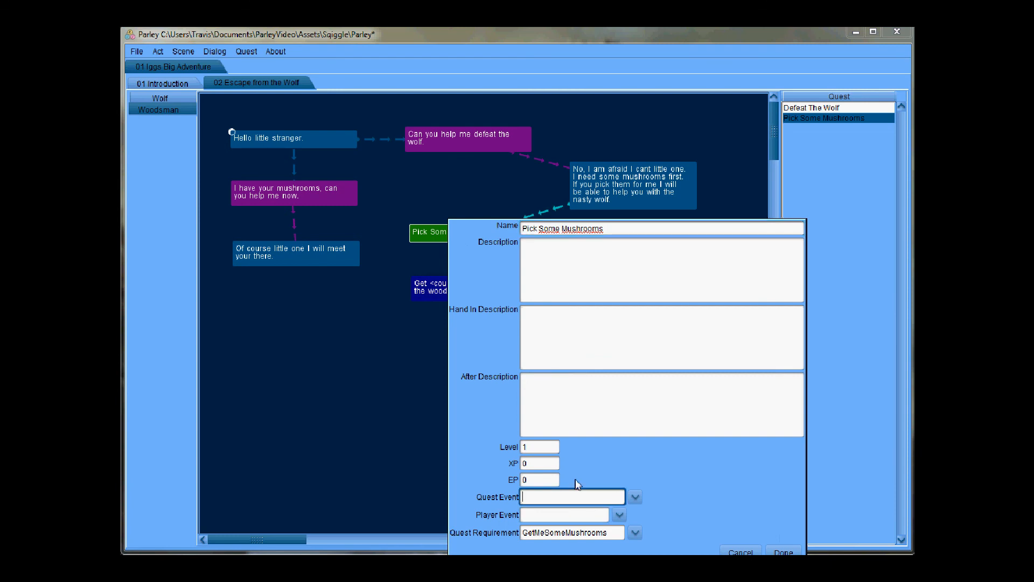
text(GotAllTheMushrooms)
click(784, 552)
click(311, 260)
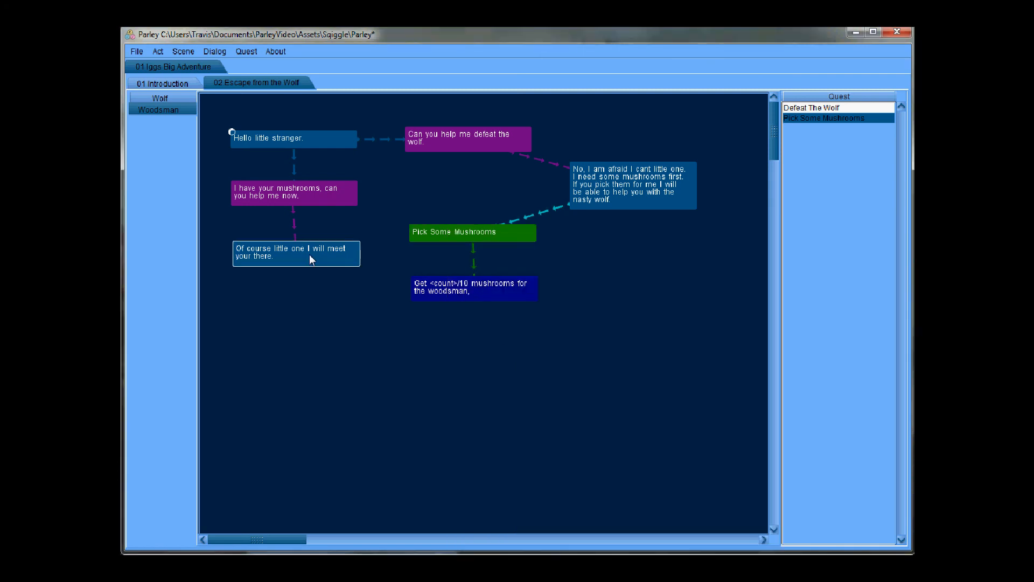
double_click(284, 255)
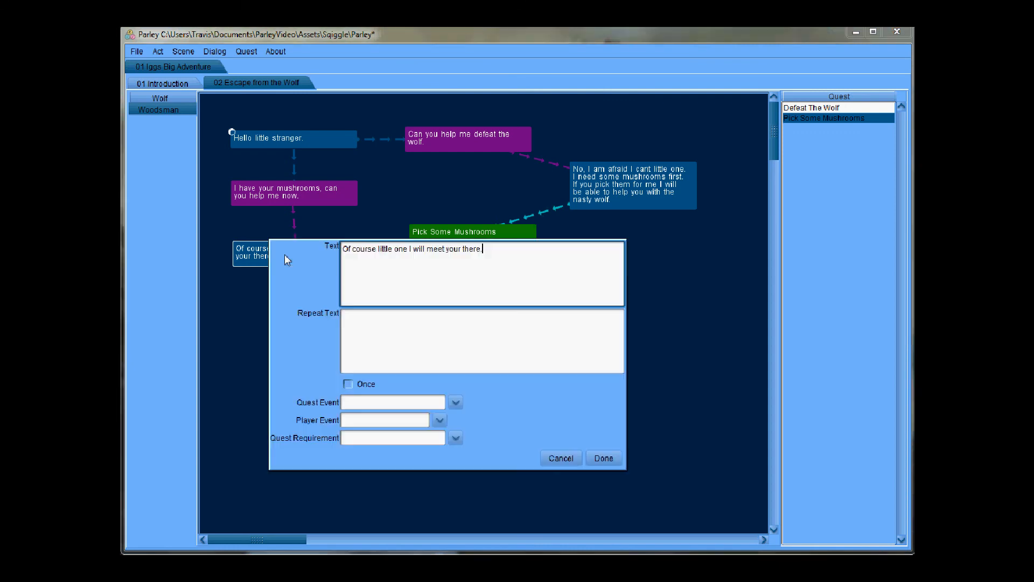
click(457, 440)
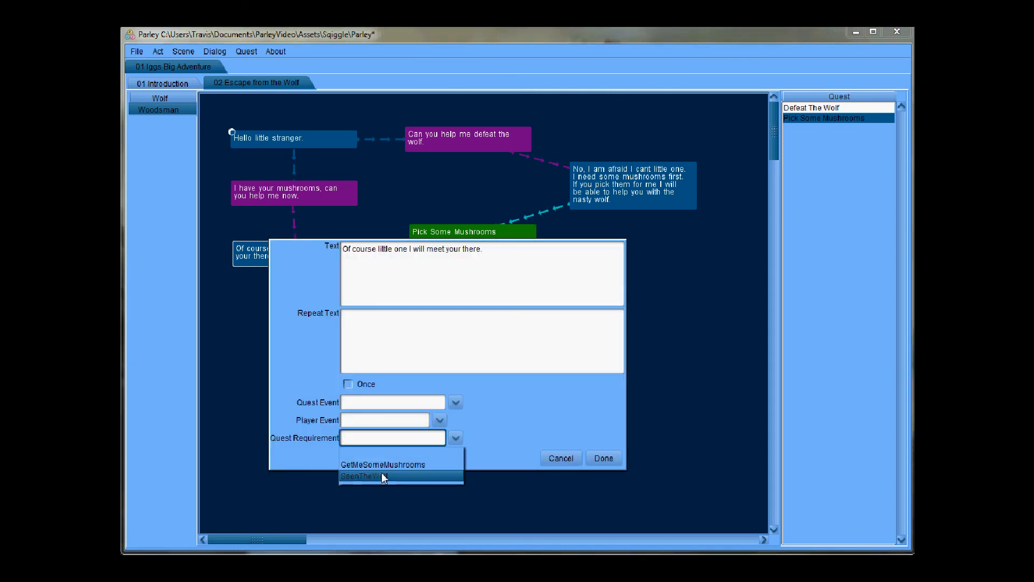
click(391, 407)
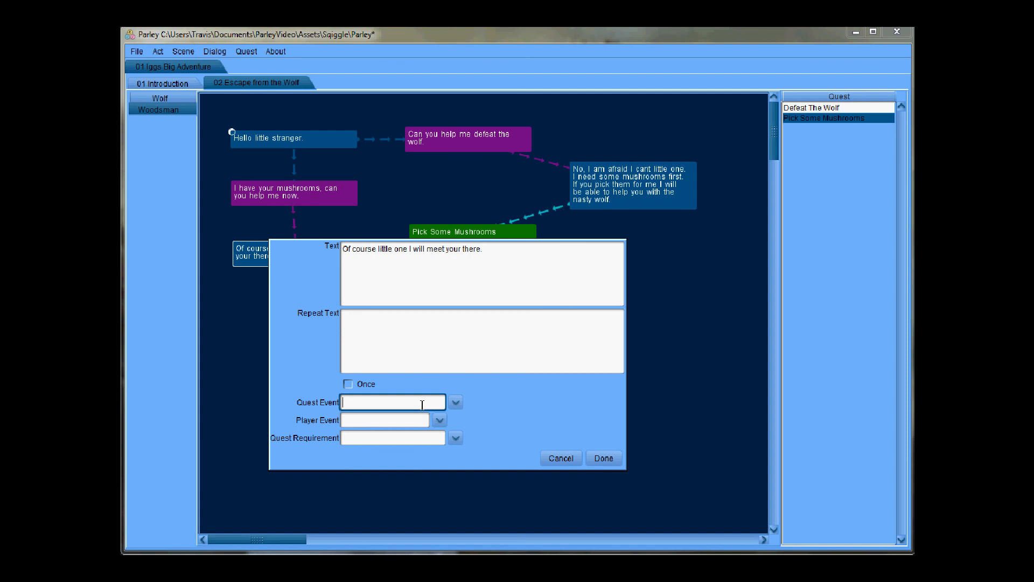
click(455, 403)
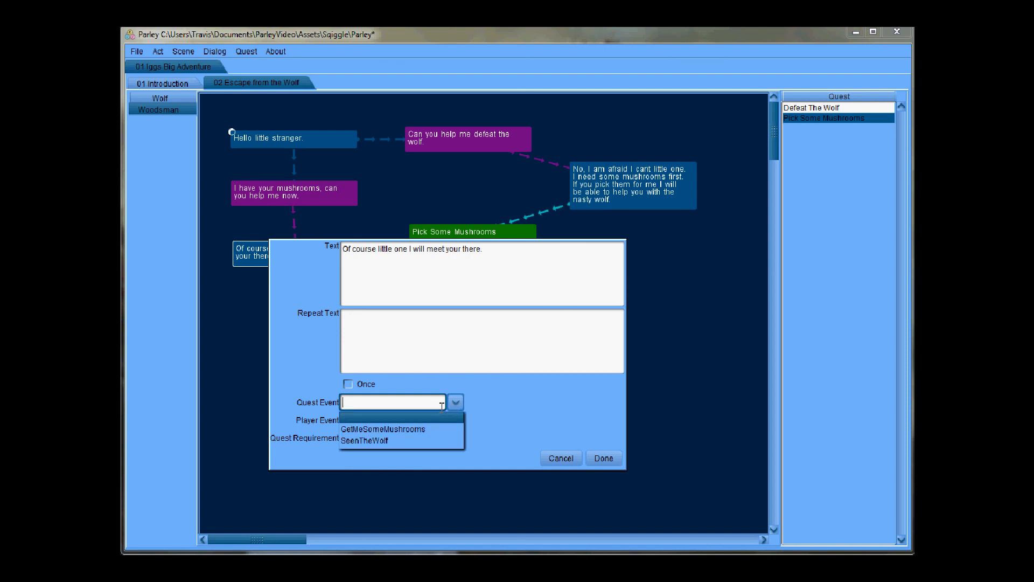
click(604, 458)
click(481, 237)
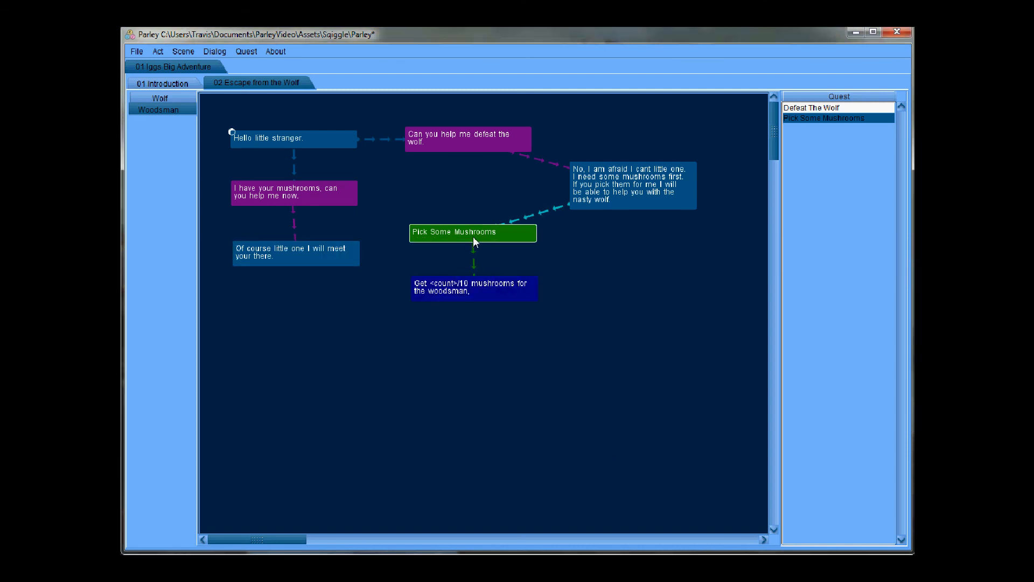
double_click(473, 237)
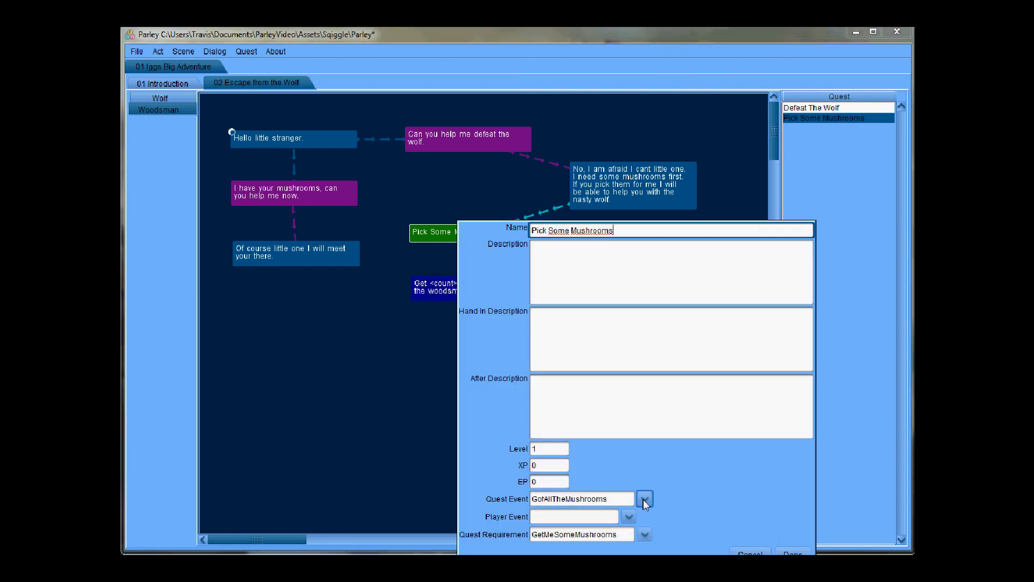
click(750, 553)
Step: Set the quest requirement of the Woodsman's "Of course little one" reply to GotAllTheMushrooms
double_click(322, 256)
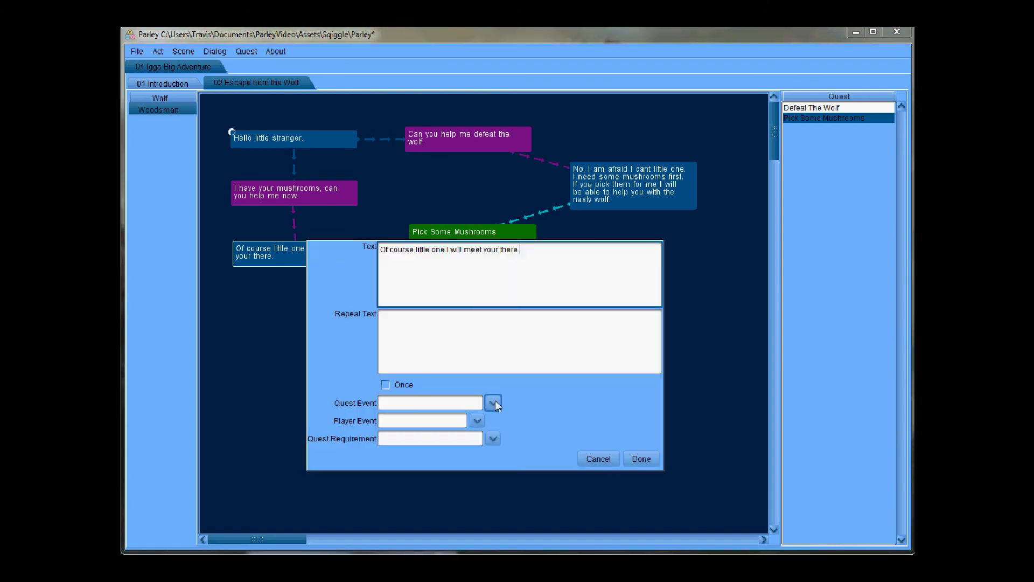
click(493, 437)
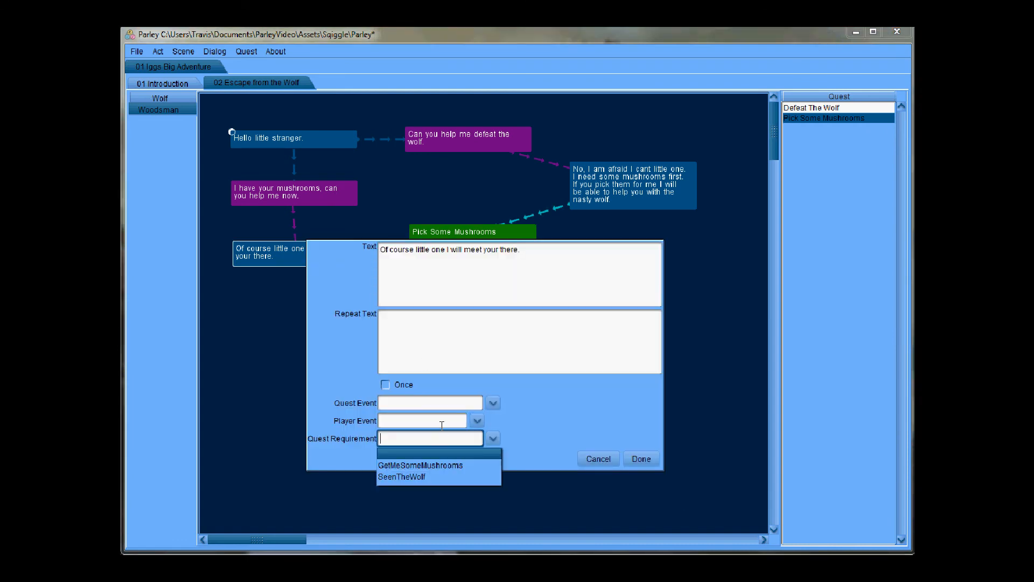
text(GotA)
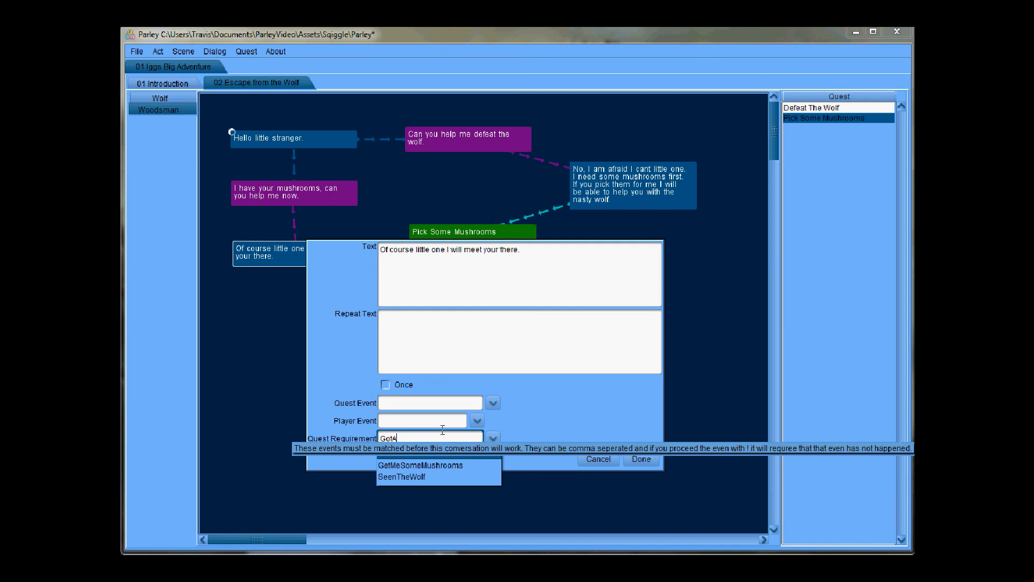
text(llTheMushrooms)
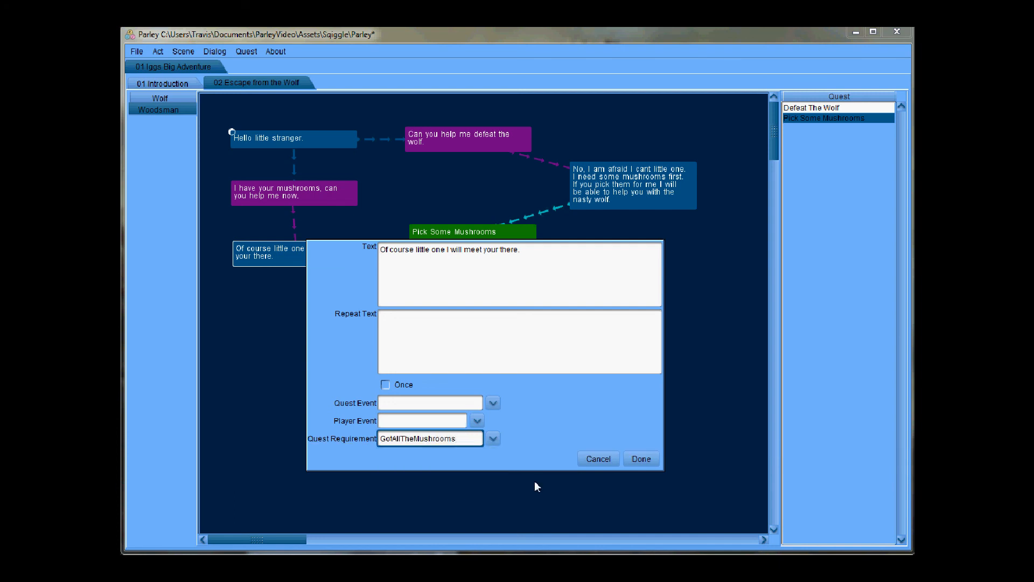
click(641, 459)
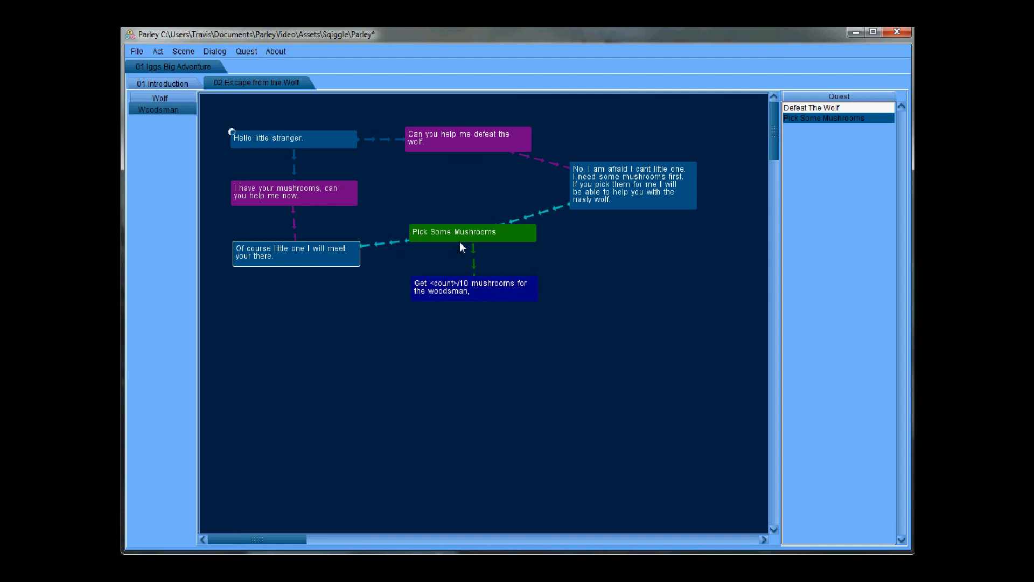
click(489, 293)
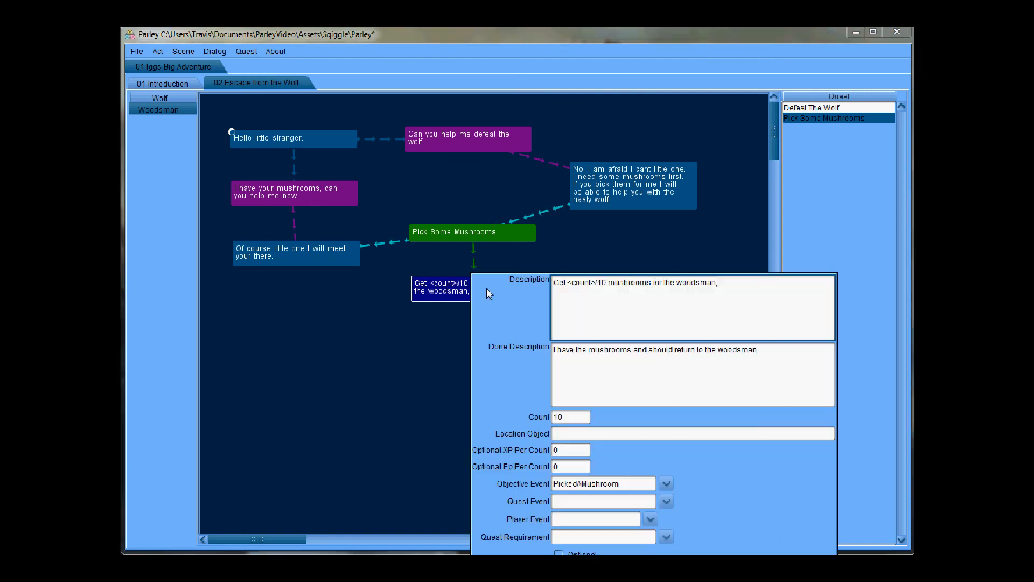
click(482, 215)
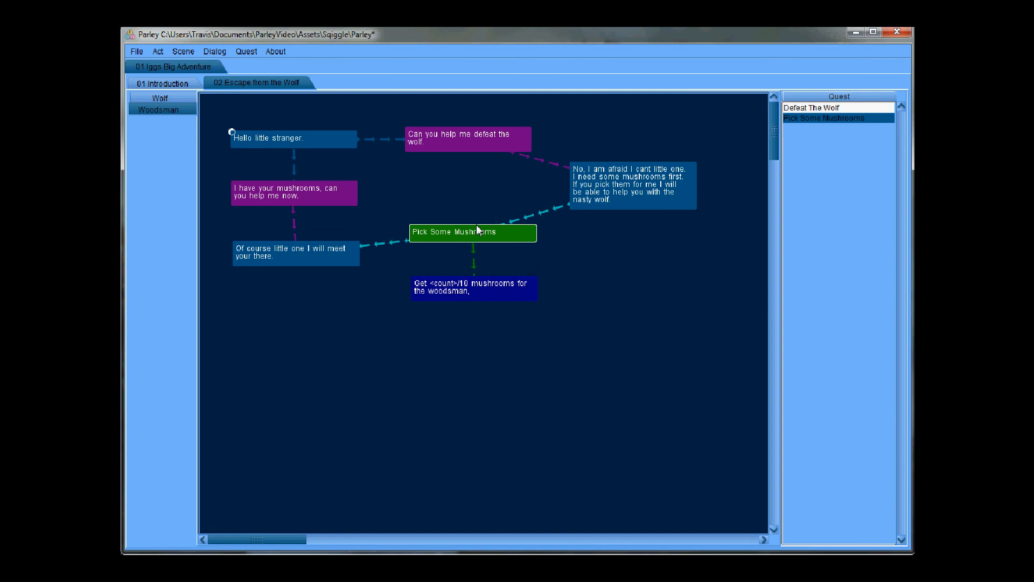
Step: Extend the quest requirement of the Woodsman's "No, I am afraid" reply to SeenTheWolf,!GotAllTheMushrooms
click(622, 200)
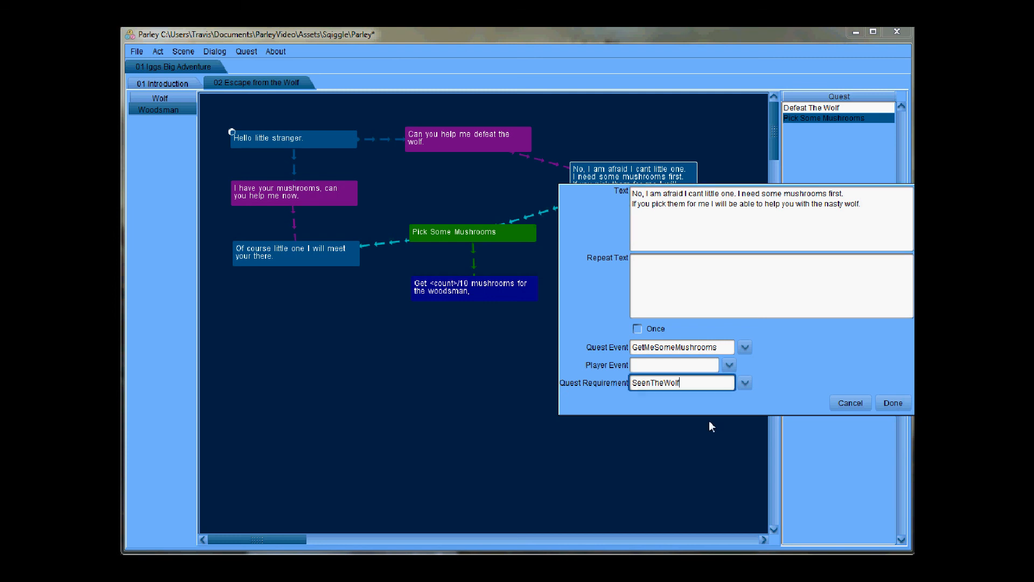
text(,!GotAllTheMushrooms)
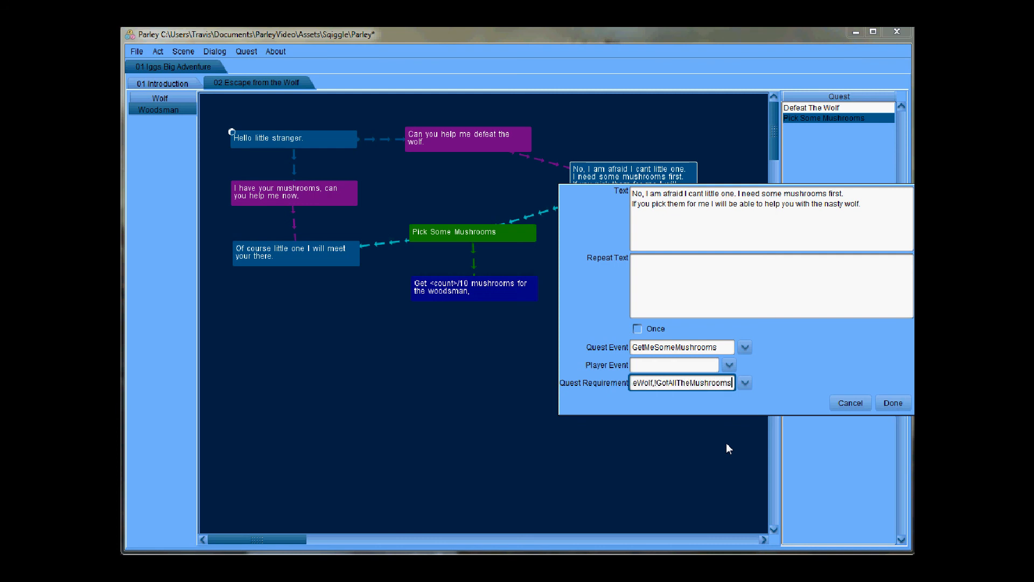
click(891, 403)
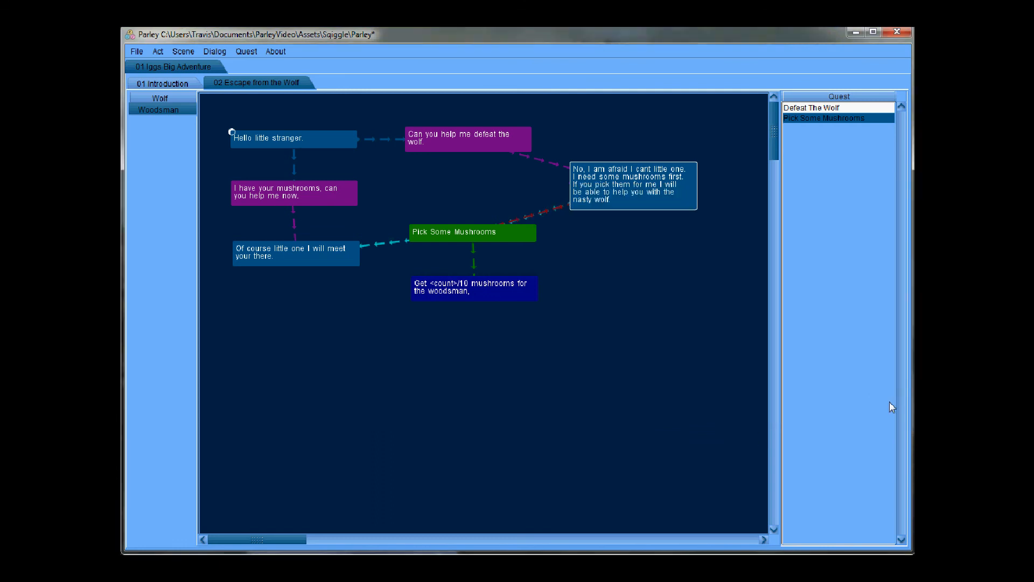
Step: Nudge the Pick Some Mushrooms quest node slightly and select the Woodsman's "Of course little one" reply
mouse_move(507, 235)
mouse_down()
mouse_move(527, 243)
mouse_move(493, 234)
mouse_move(510, 234)
mouse_move(503, 241)
mouse_up()
click(570, 208)
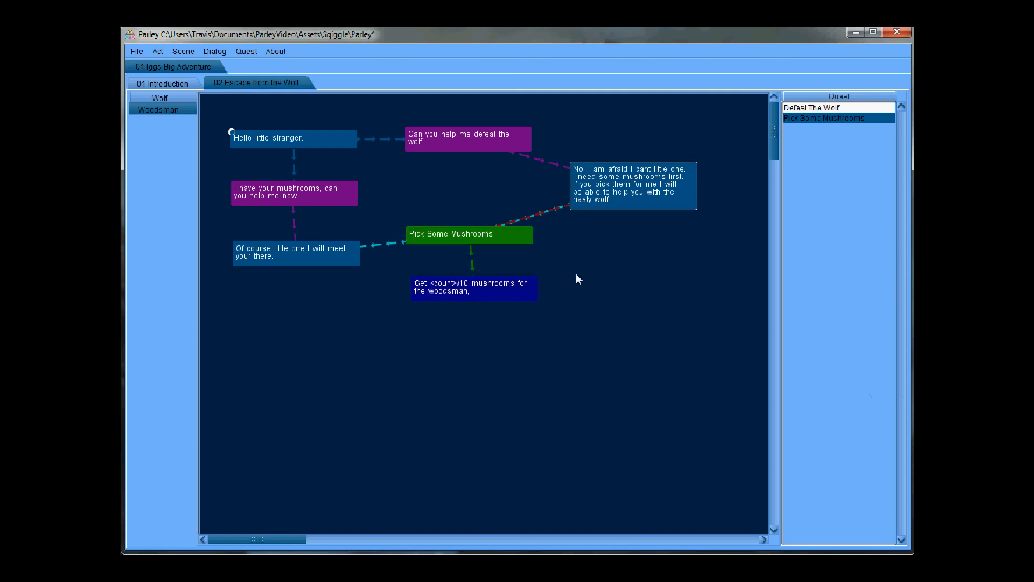
click(297, 255)
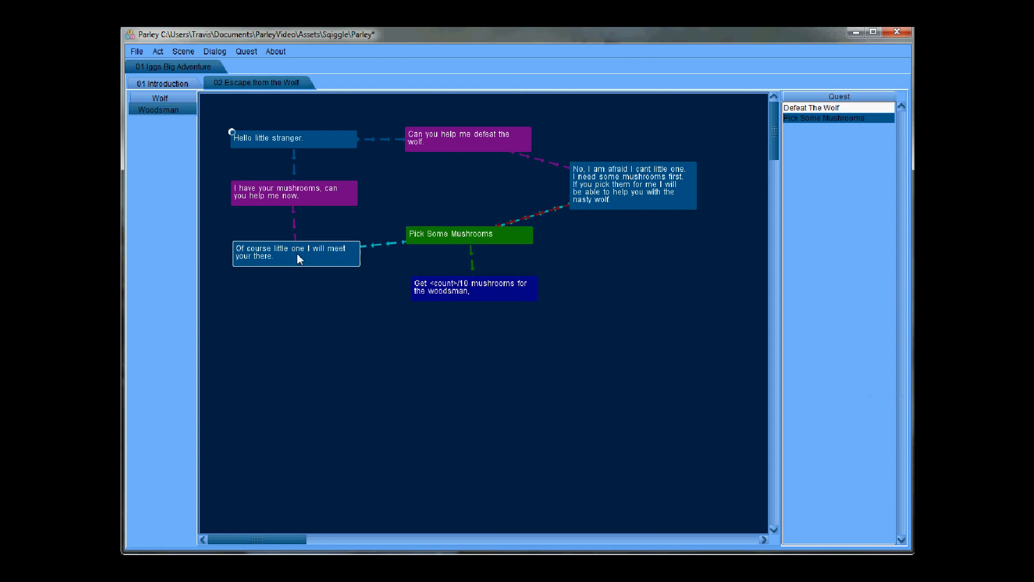
Step: Show both the Defeat The Wolf and Pick Some Mushrooms quests, and place the Defeat The Wolf nodes below the Woodsman's "Of course little one" reply
click(451, 139)
click(311, 195)
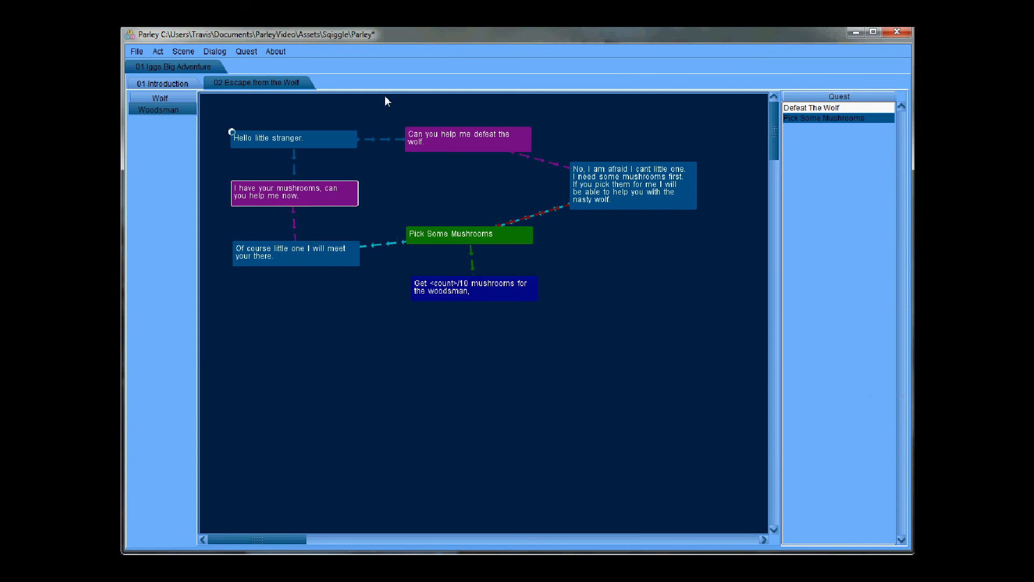
click(801, 108)
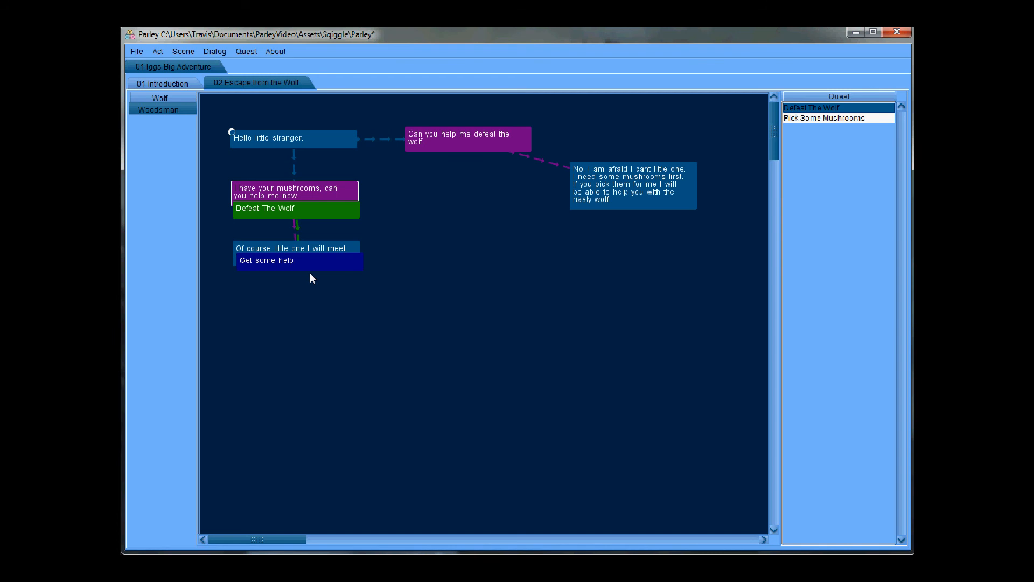
click(265, 213)
drag(265, 212, 271, 312)
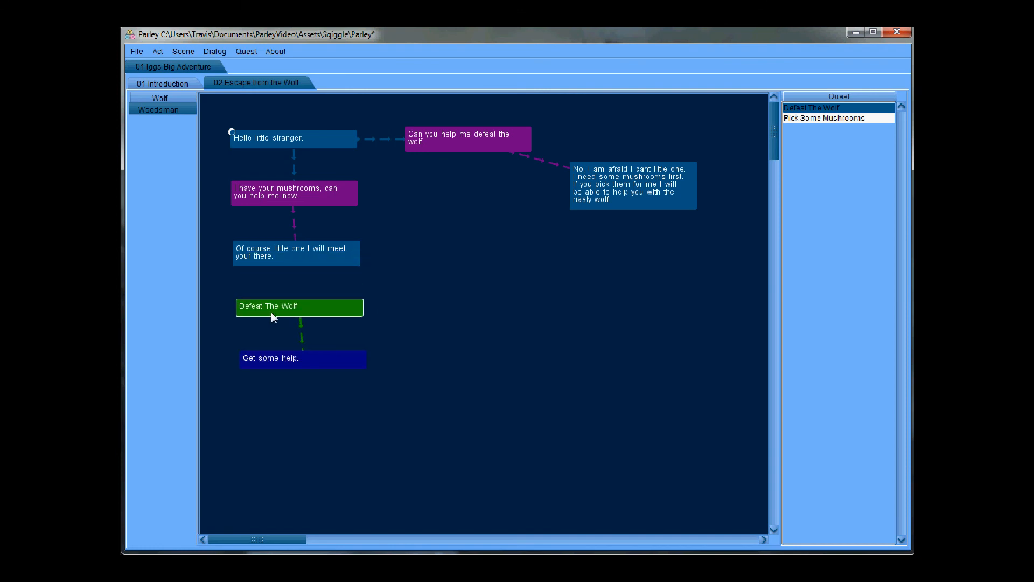
double_click(828, 119)
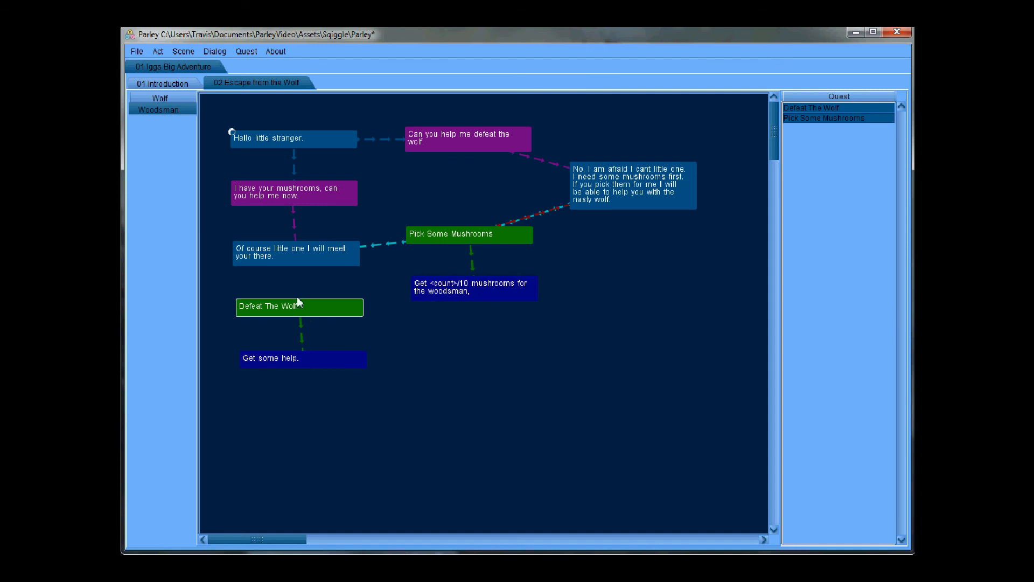
double_click(298, 251)
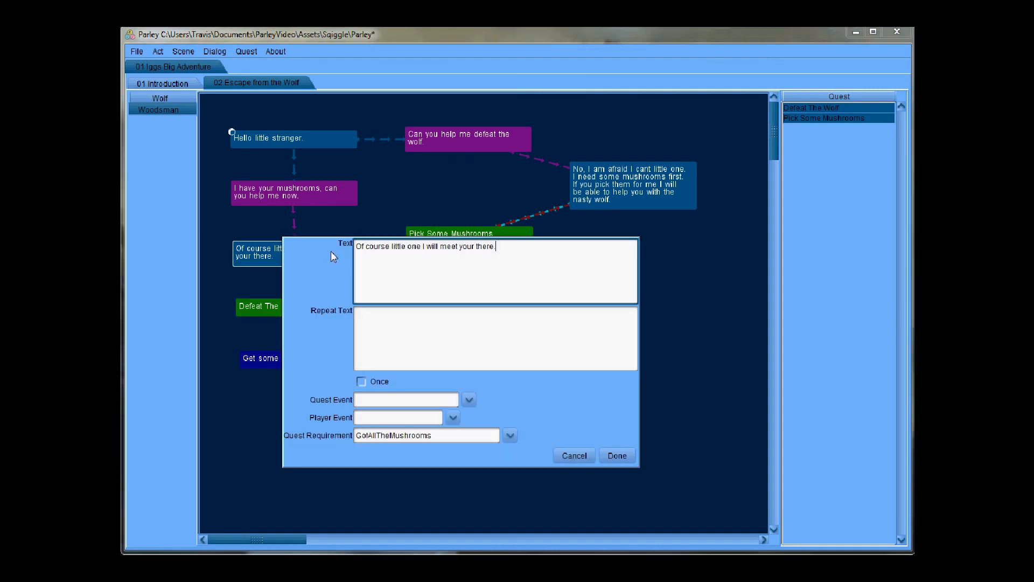
click(429, 439)
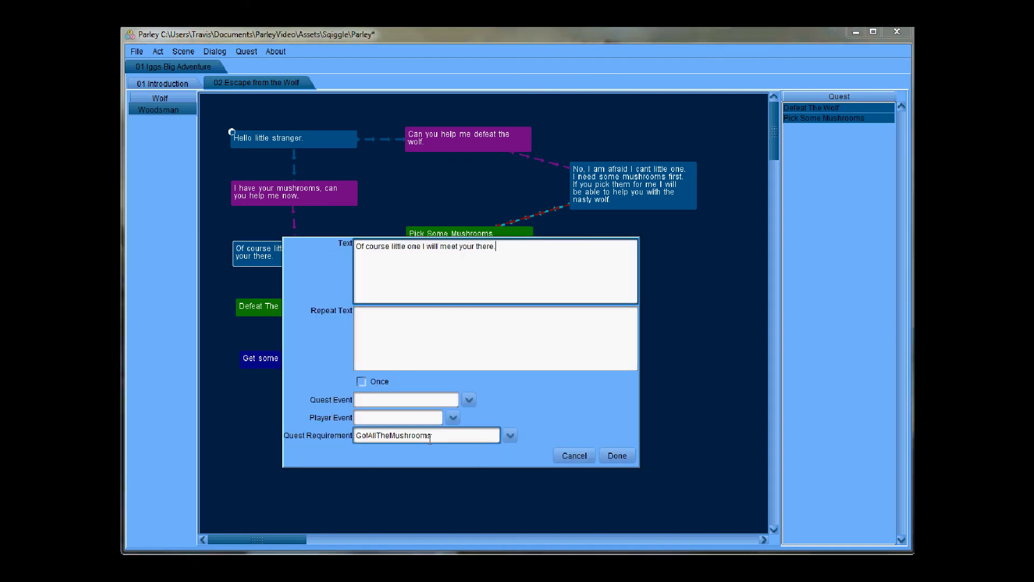
click(618, 455)
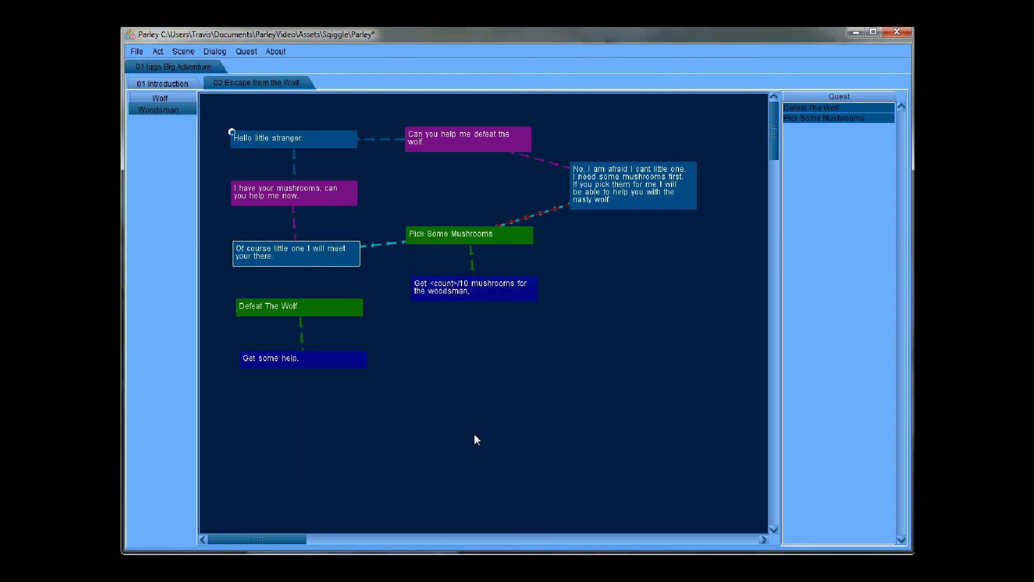
double_click(290, 361)
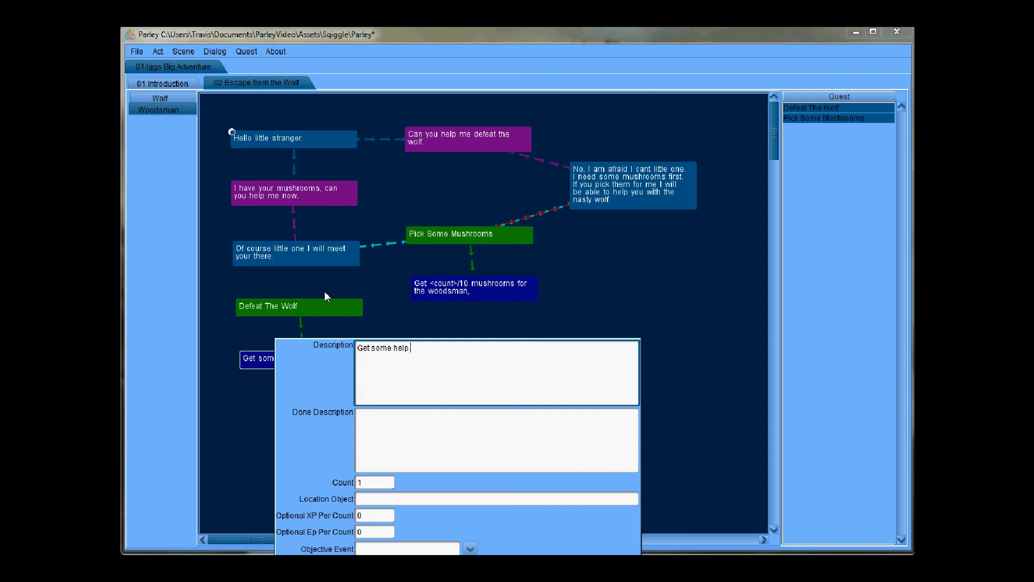
click(471, 548)
click(472, 494)
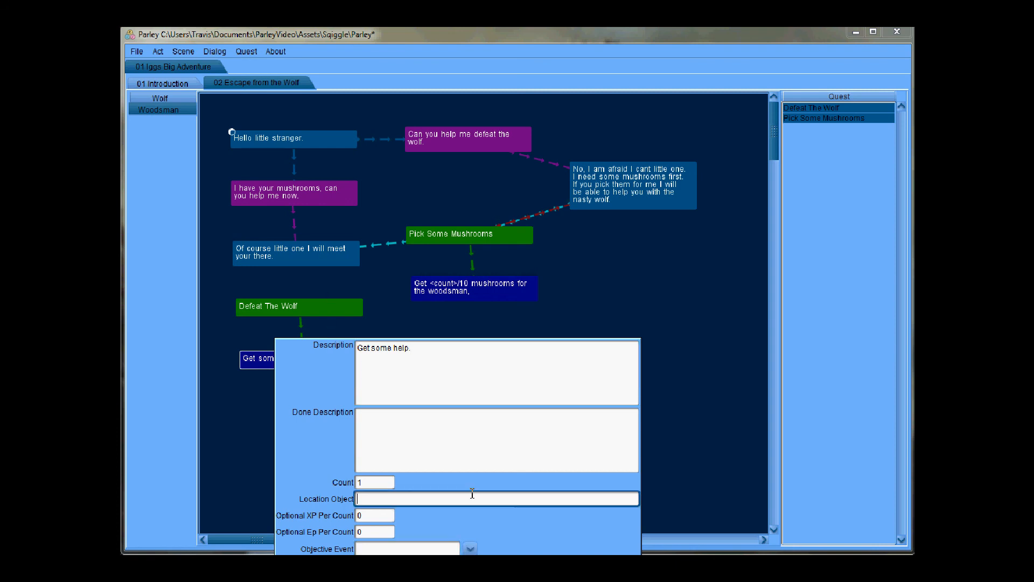
click(458, 568)
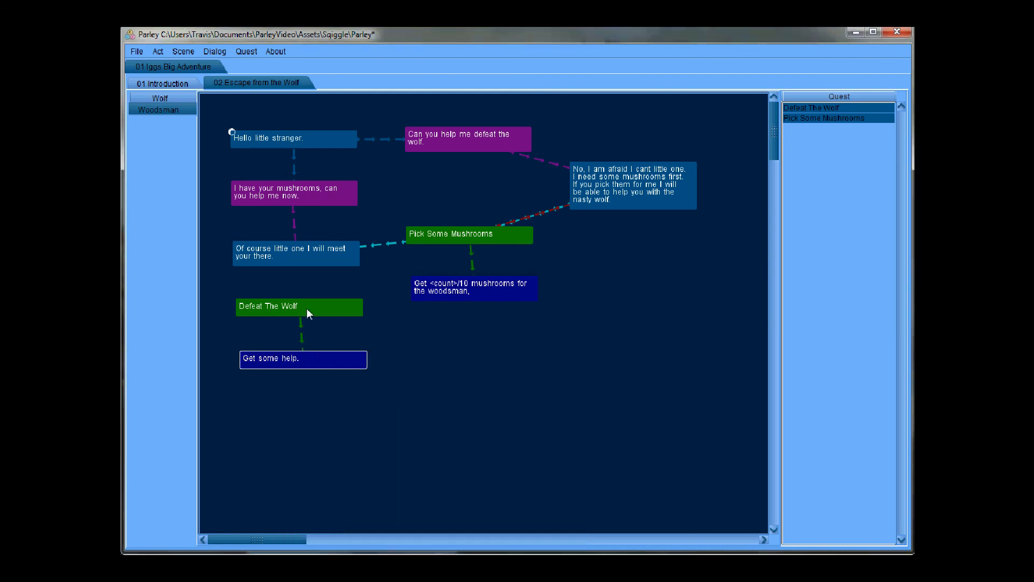
Step: Move the Defeat The Wolf node beside its "Get some help." objective and set the "Of course little one" reply's quest event to WoodsmanWillHelp
drag(305, 301, 495, 358)
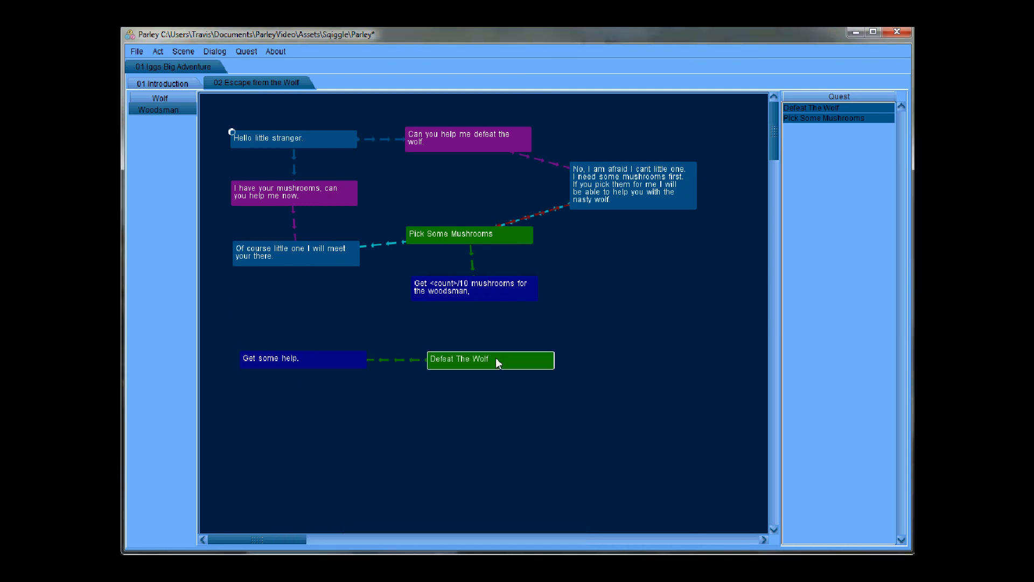
double_click(303, 249)
click(393, 404)
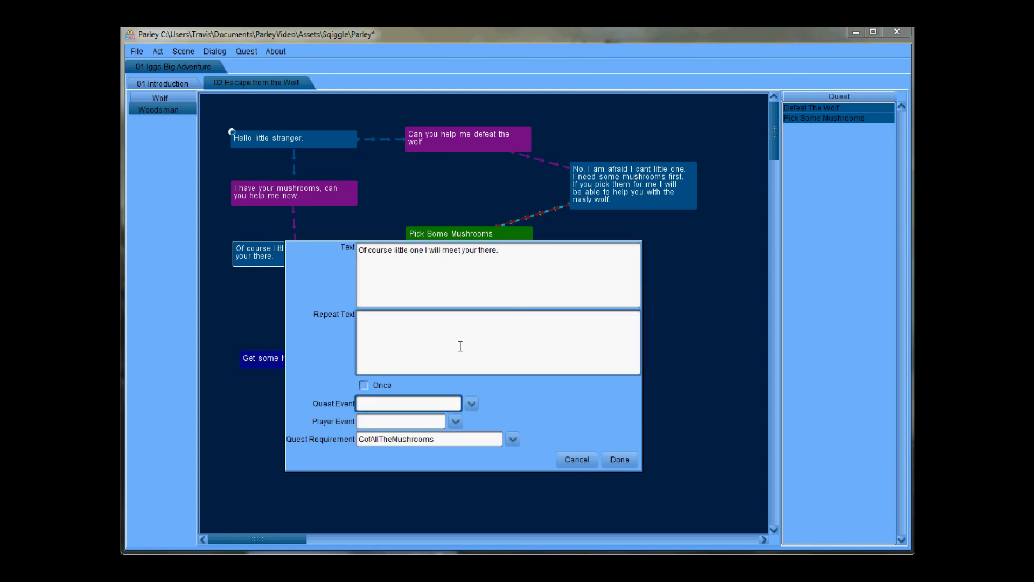
text(WoodsmanWillHelp)
key(ctrl+a)
key(ctrl+c)
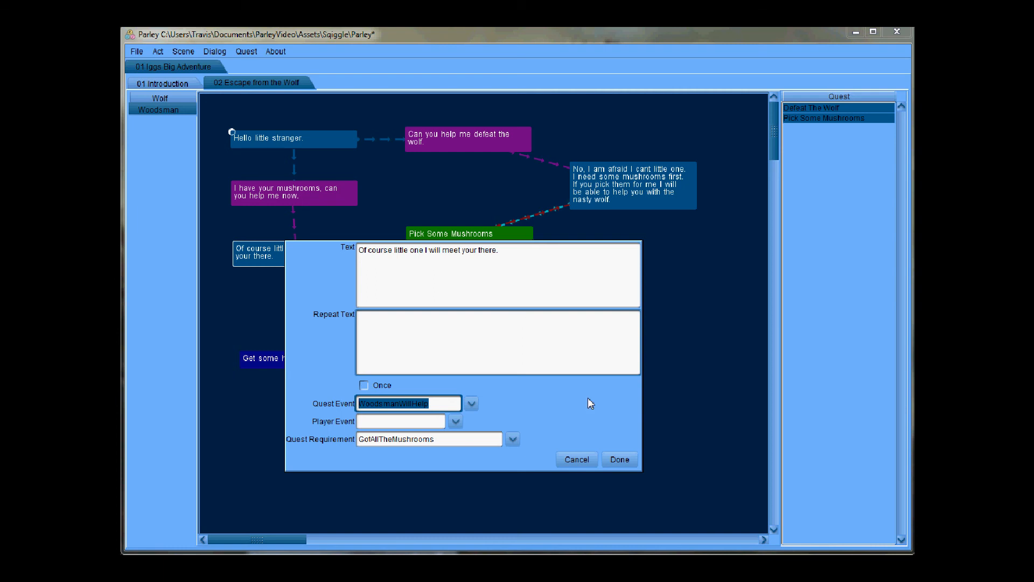
click(619, 459)
Step: Set the objective event of the "Get some help." objective to WoodsmanWillHelp
double_click(302, 361)
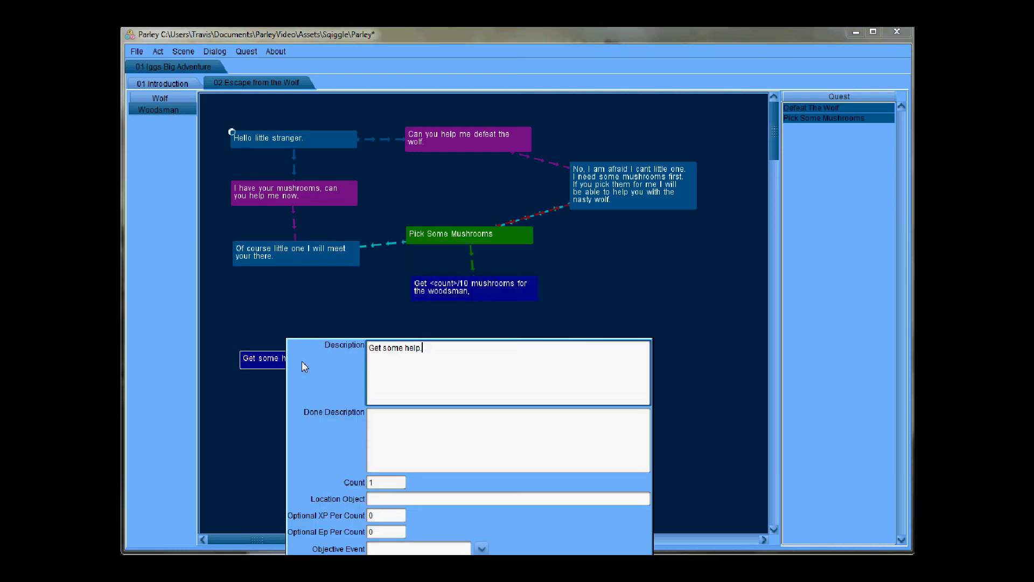
click(461, 547)
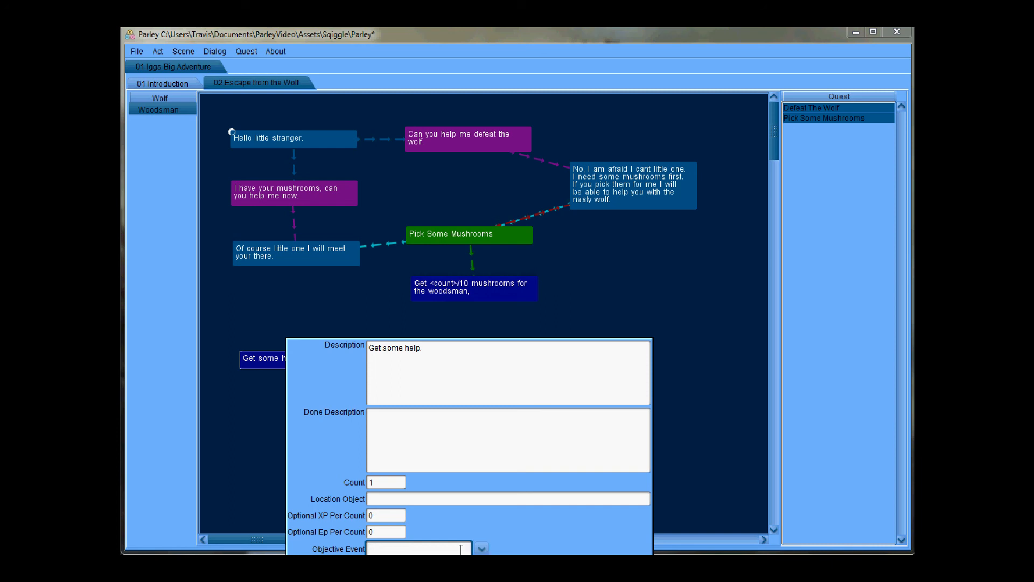
key(ctrl+v)
key(Return)
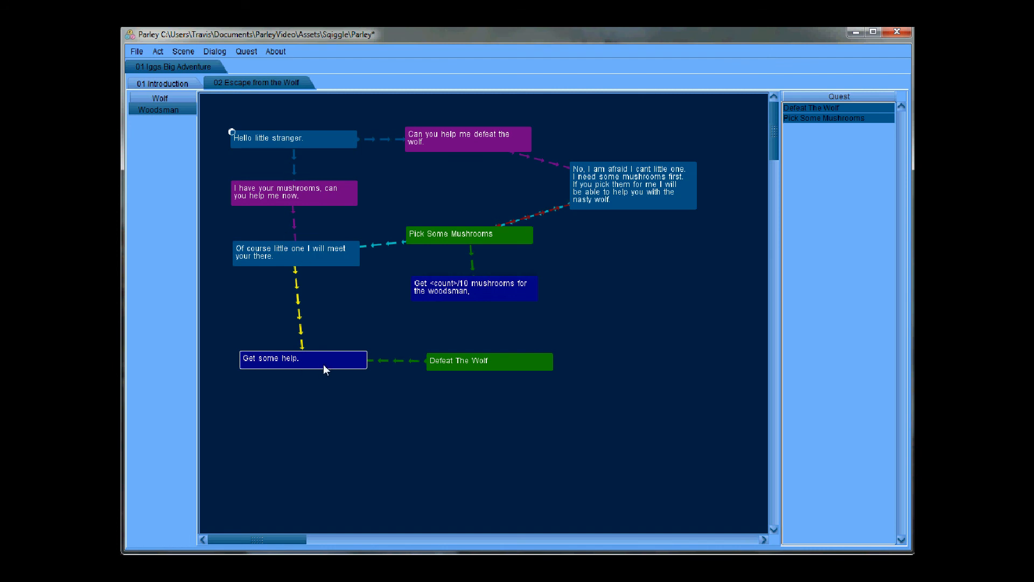
Step: Add a new objective below the Defeat The Wolf quest node with the description FaceTheWolf
drag(458, 365, 372, 429)
double_click(376, 427)
key(ctrl+a)
key(BackSpace)
text(FaceTheWolf)
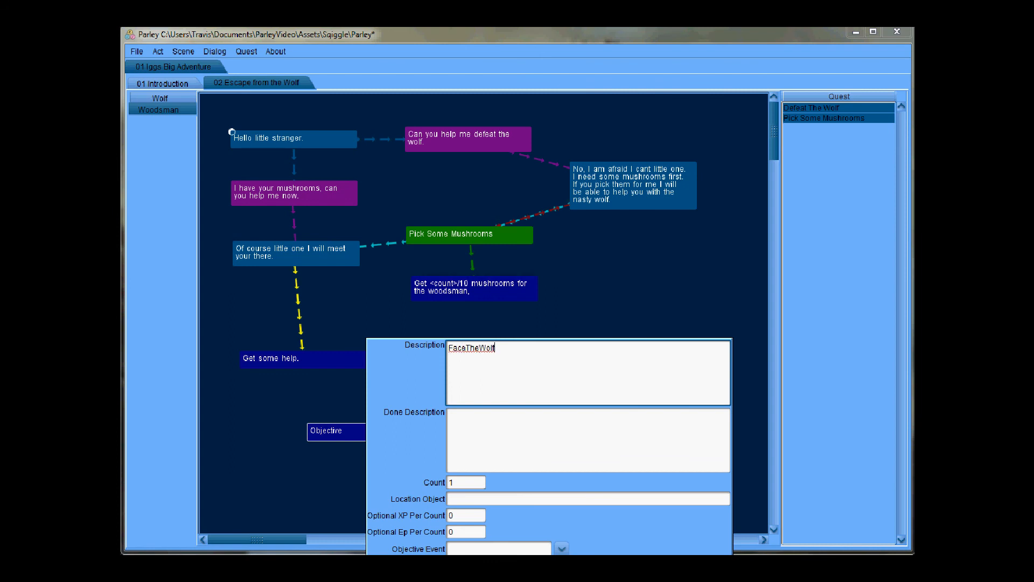
key(Escape)
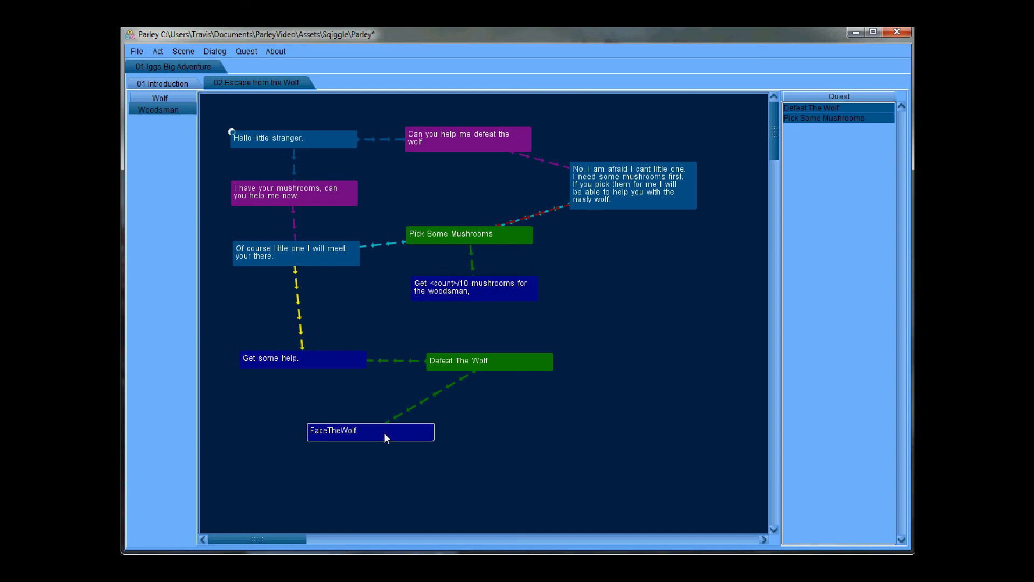
Step: Set the quest requirement of the FaceTheWolf objective to WoodsmanWillHelp
double_click(354, 432)
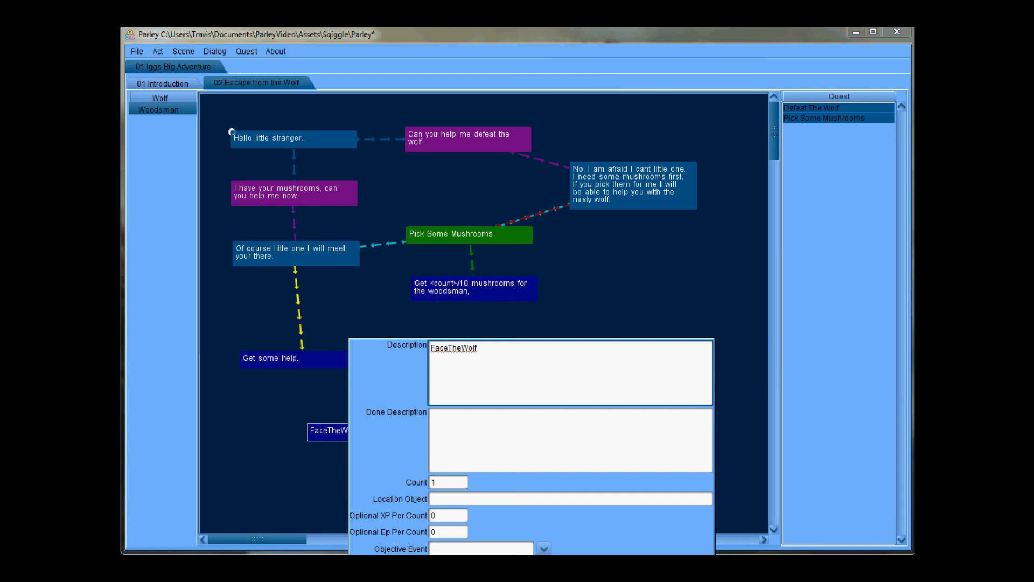
drag(581, 352, 561, 102)
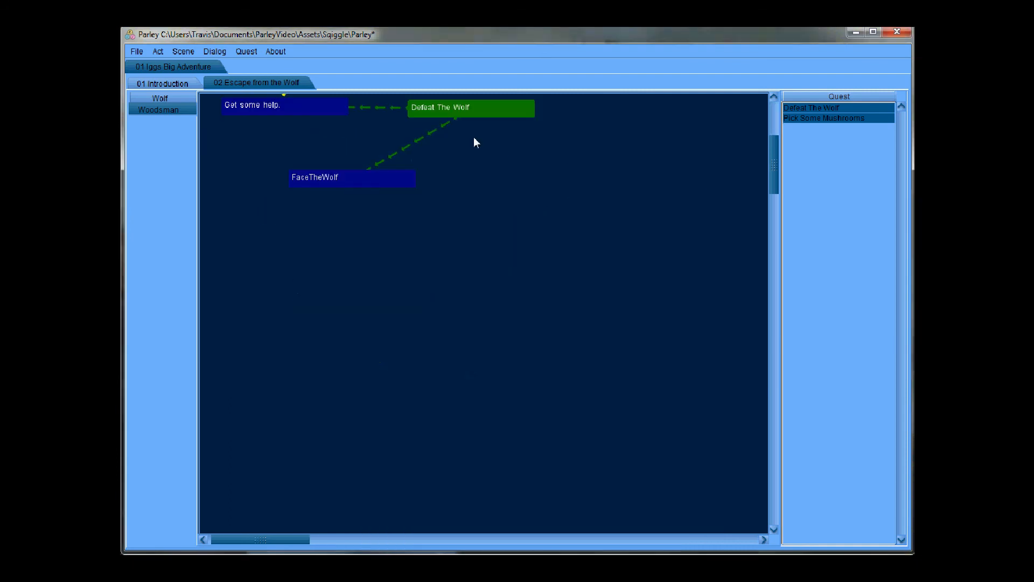
double_click(362, 183)
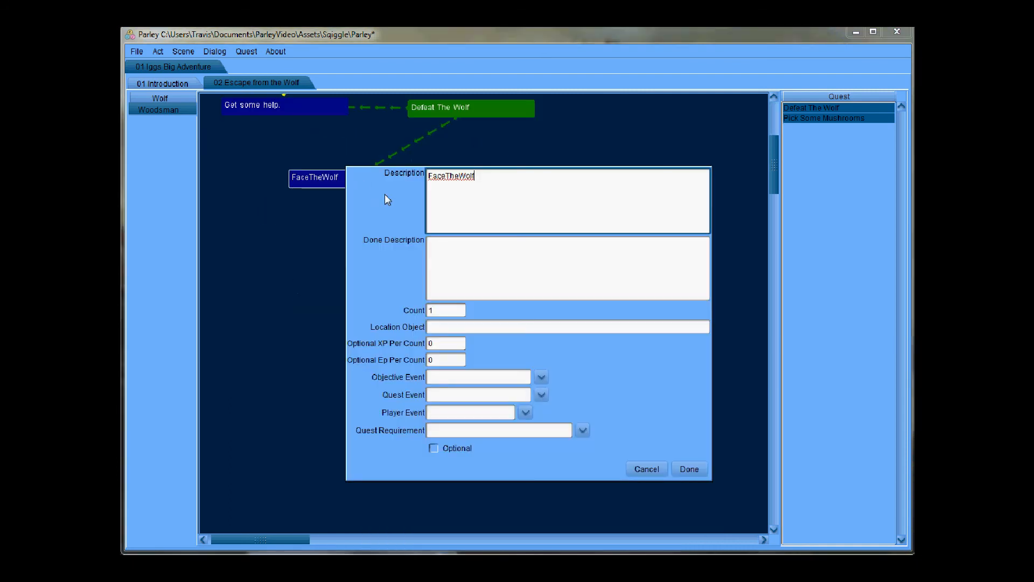
click(582, 433)
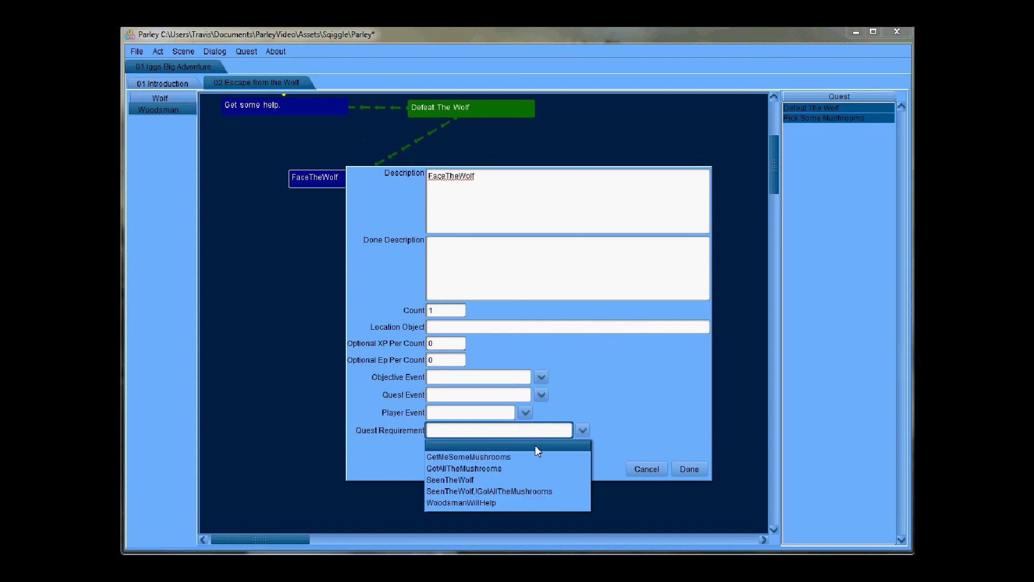
click(485, 503)
click(689, 467)
drag(477, 156, 608, 355)
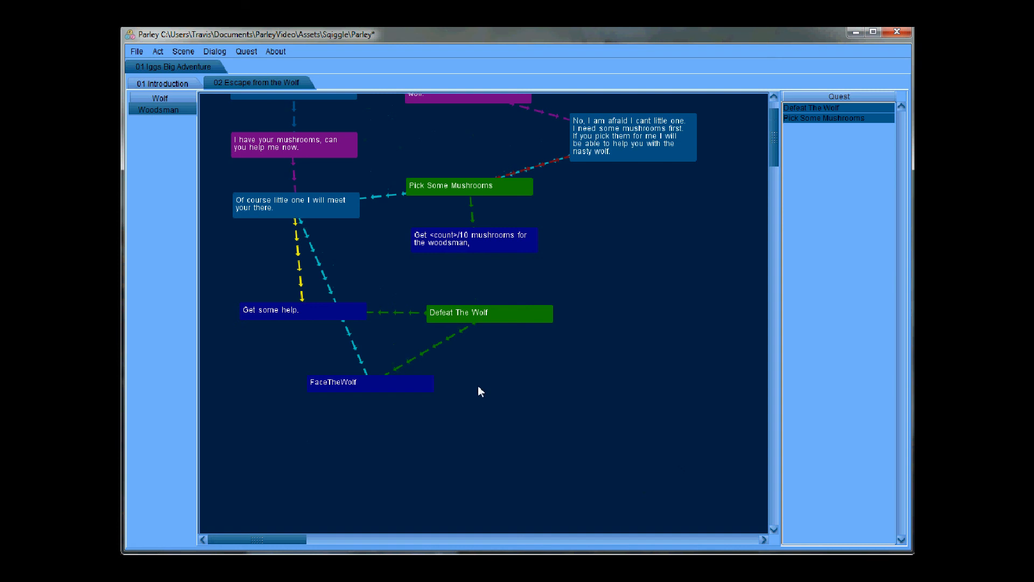
drag(606, 221, 609, 329)
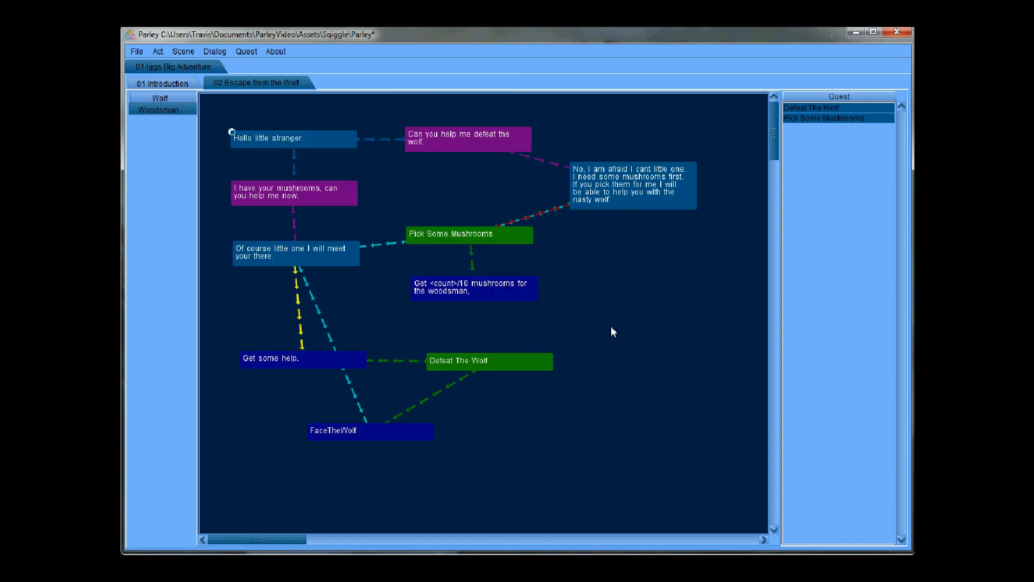
Step: In the Wolf dialog, move Pick Some Mushrooms and its objective well below the other nodes and bring FaceTheWolf closer under "Get some help."
click(178, 98)
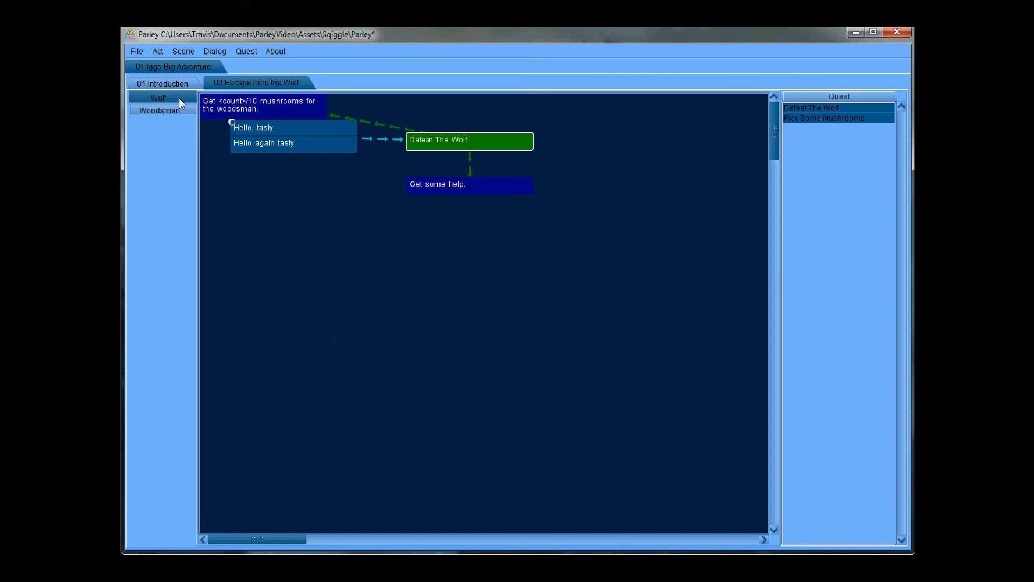
drag(263, 105, 370, 452)
click(407, 313)
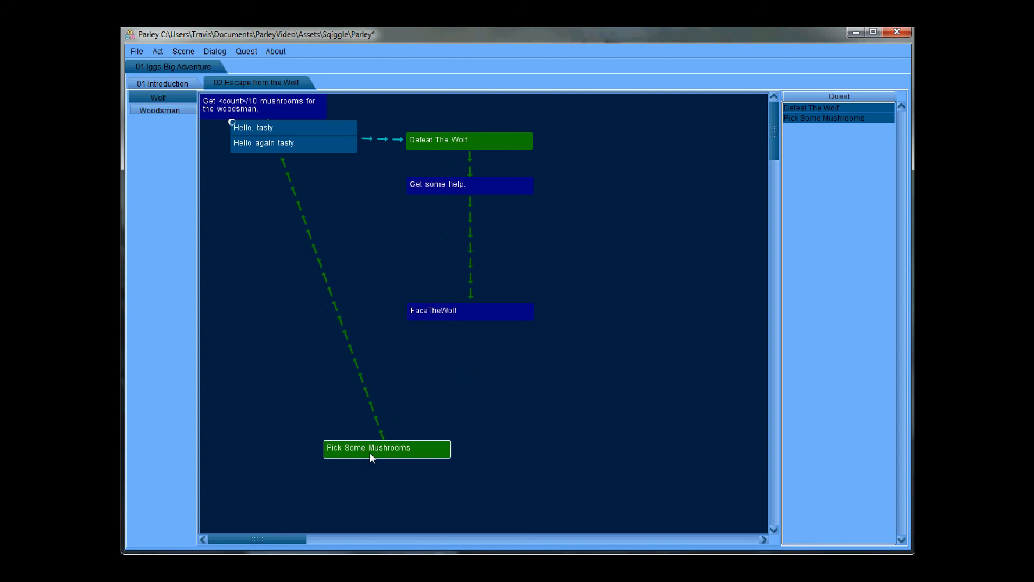
click(257, 116)
drag(256, 119, 384, 482)
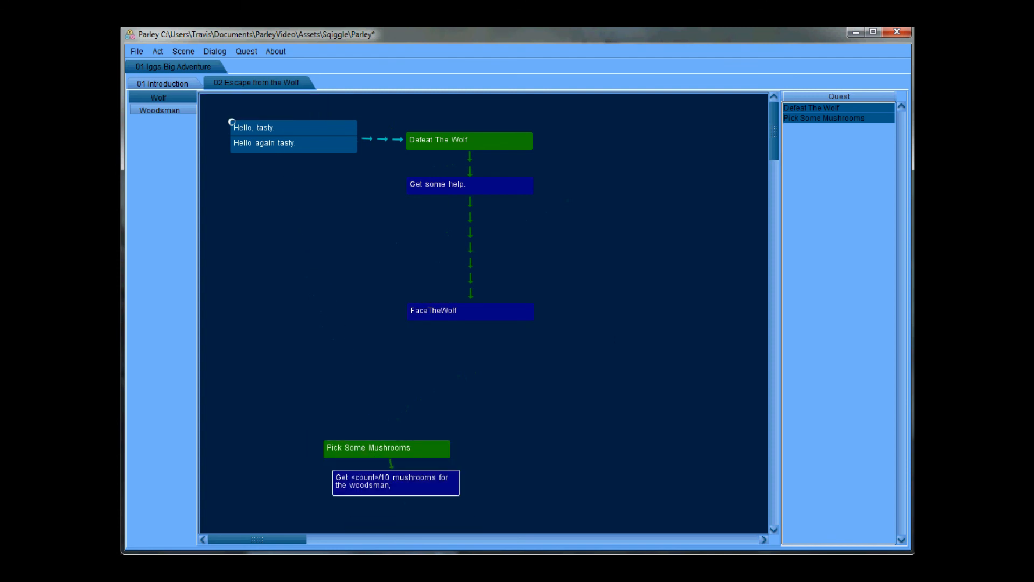
drag(474, 311, 459, 270)
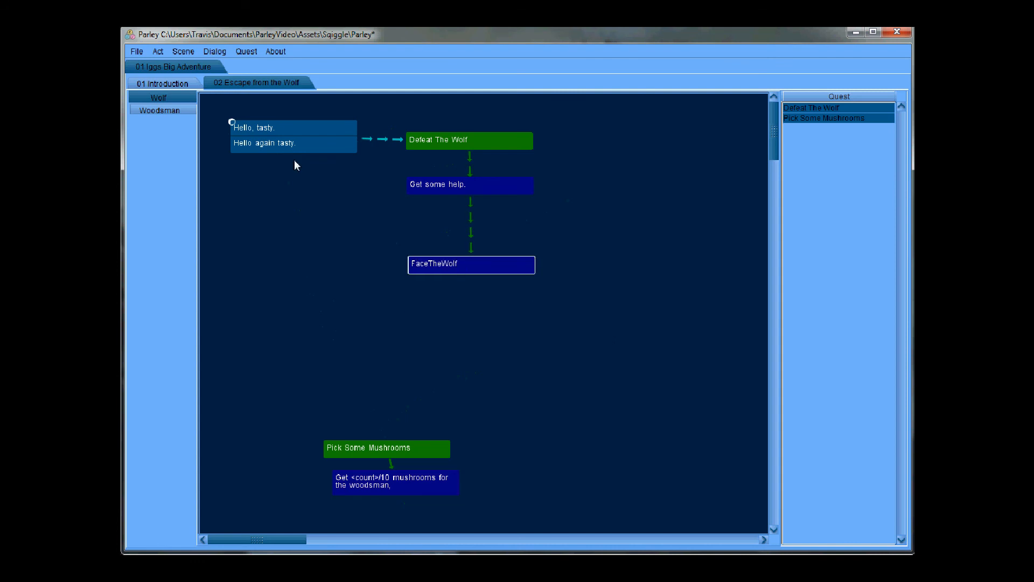
Step: Add the player choice "The woodsman is comming to help me." directly below the Wolf's "Hello, tasty." greeting
drag(295, 147, 303, 211)
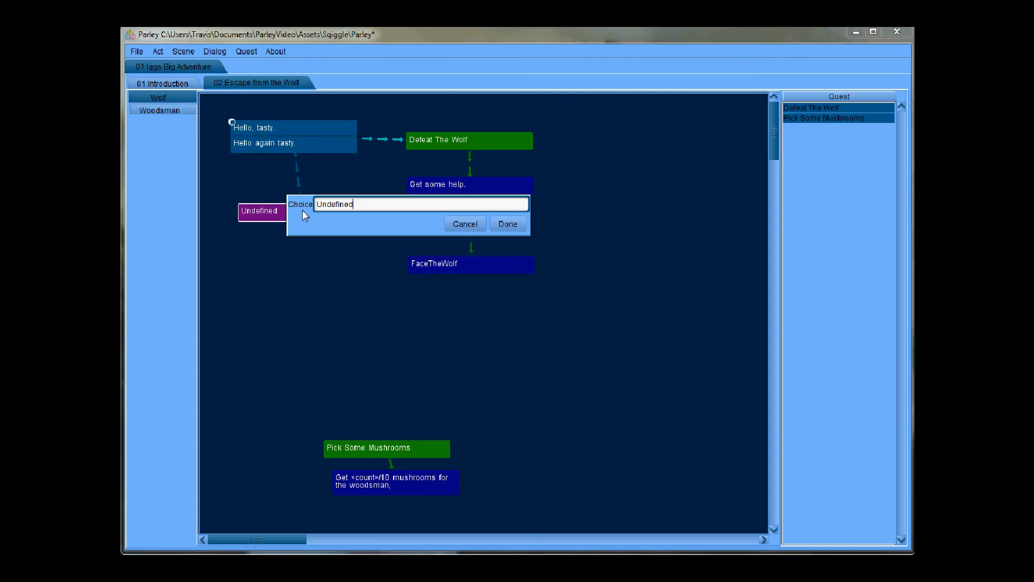
double_click(372, 206)
text(The woodsman is comming to help me.)
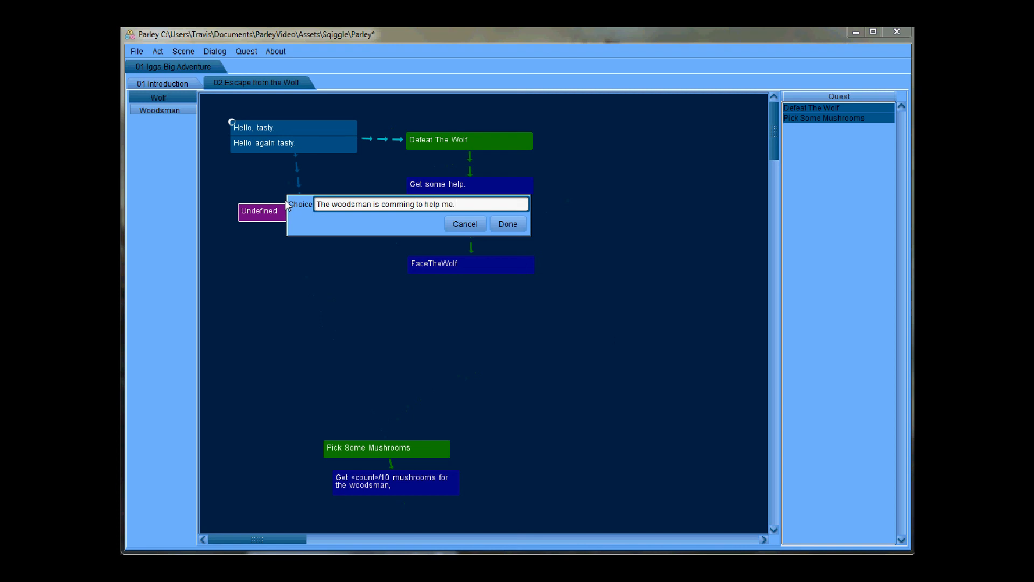
click(508, 225)
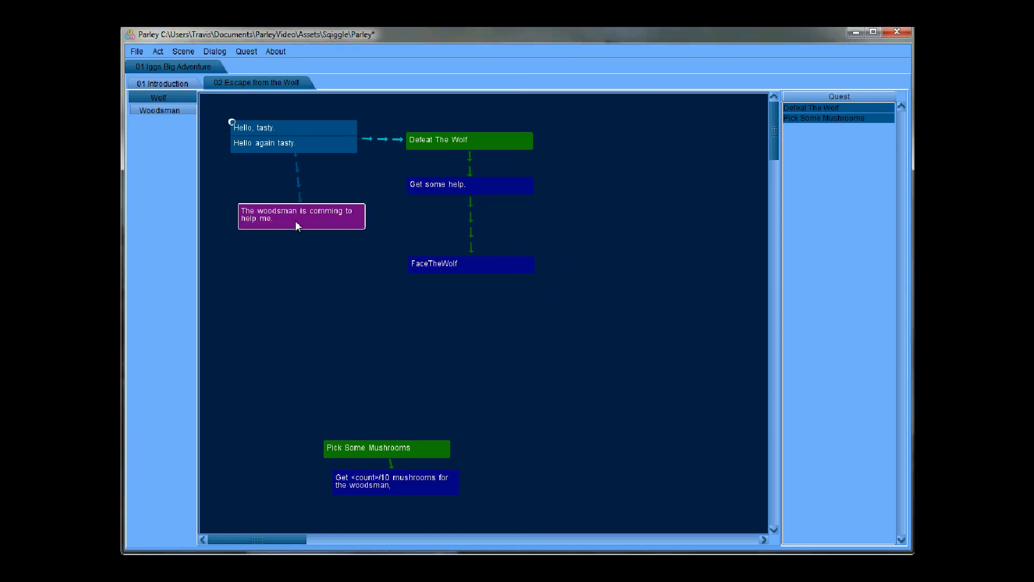
drag(296, 217, 291, 204)
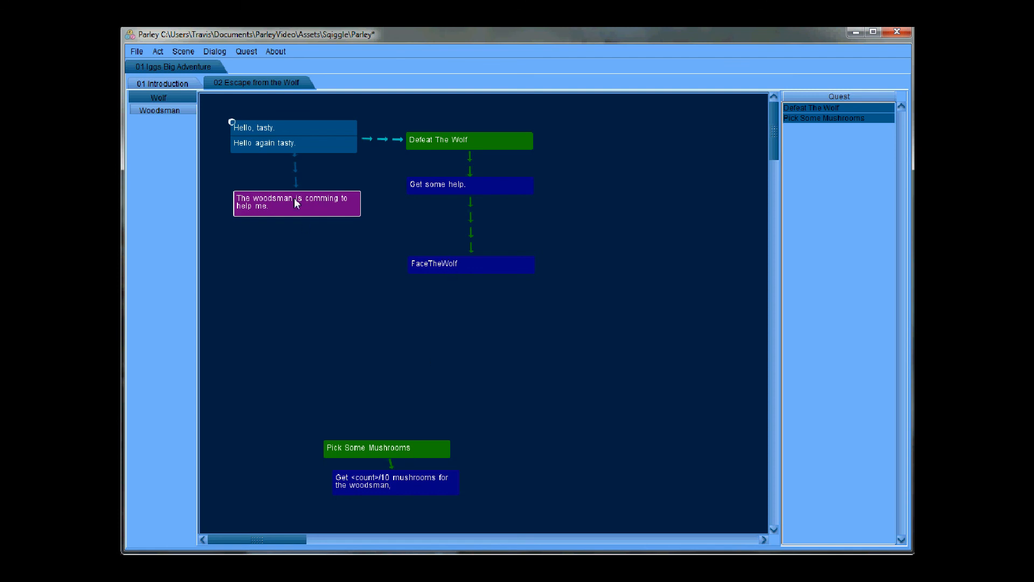
Step: Add the Wolf reply "Oh no, I am really afraid of his sharp Axe." and link the player choice about the woodsman to it
click(289, 245)
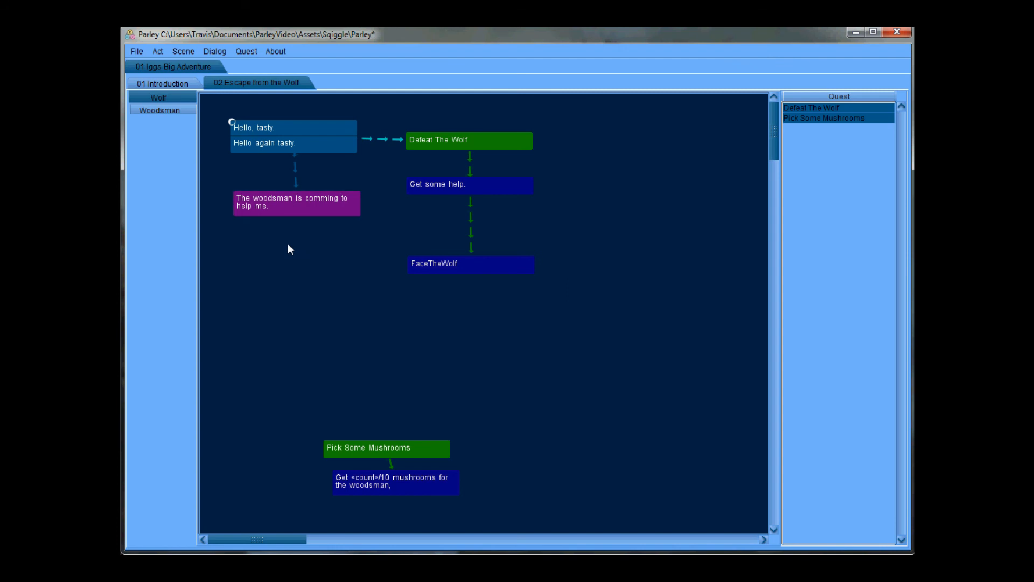
double_click(300, 271)
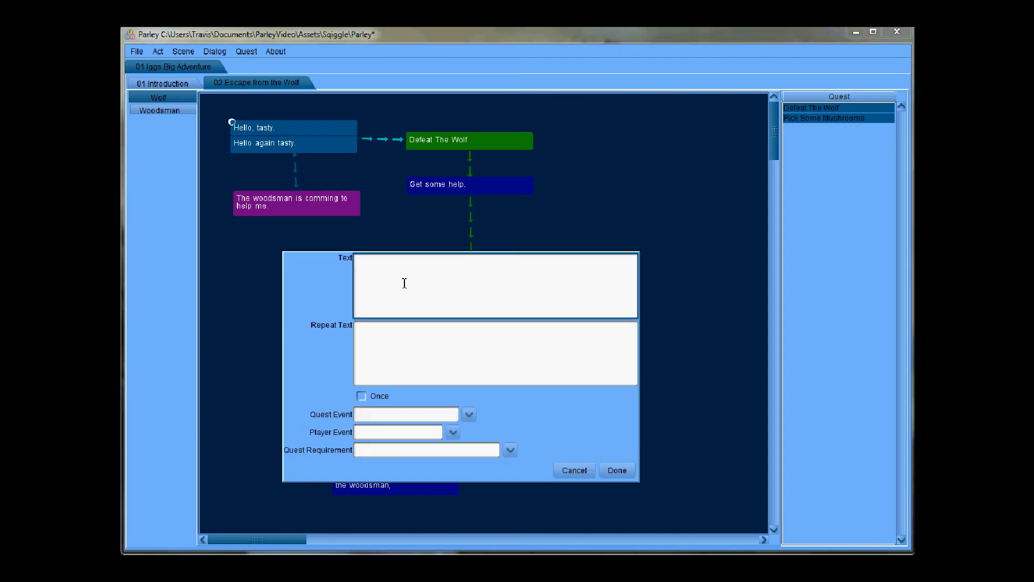
text(Oh no, I am really afraid of his sharp Axe.)
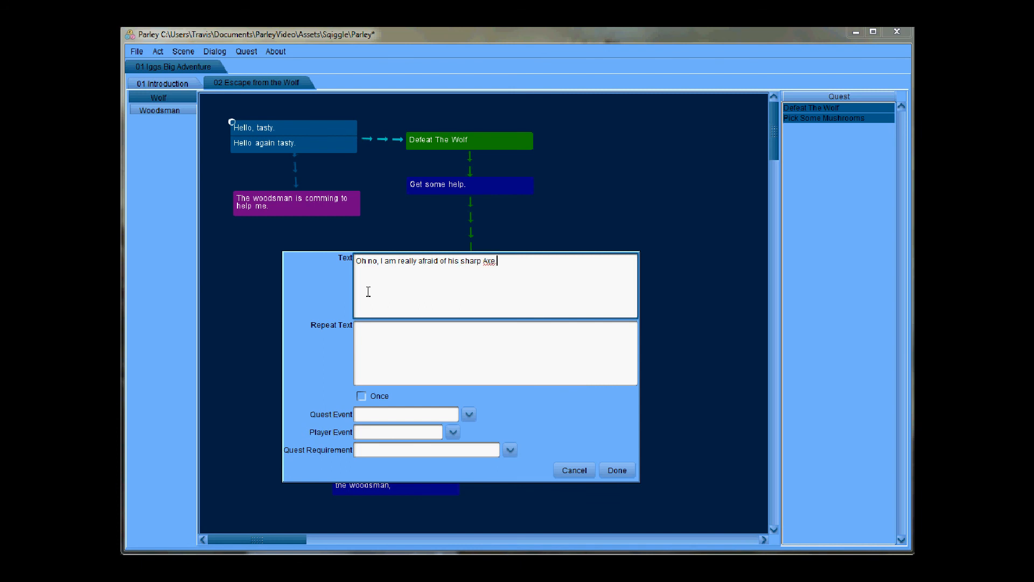
click(618, 471)
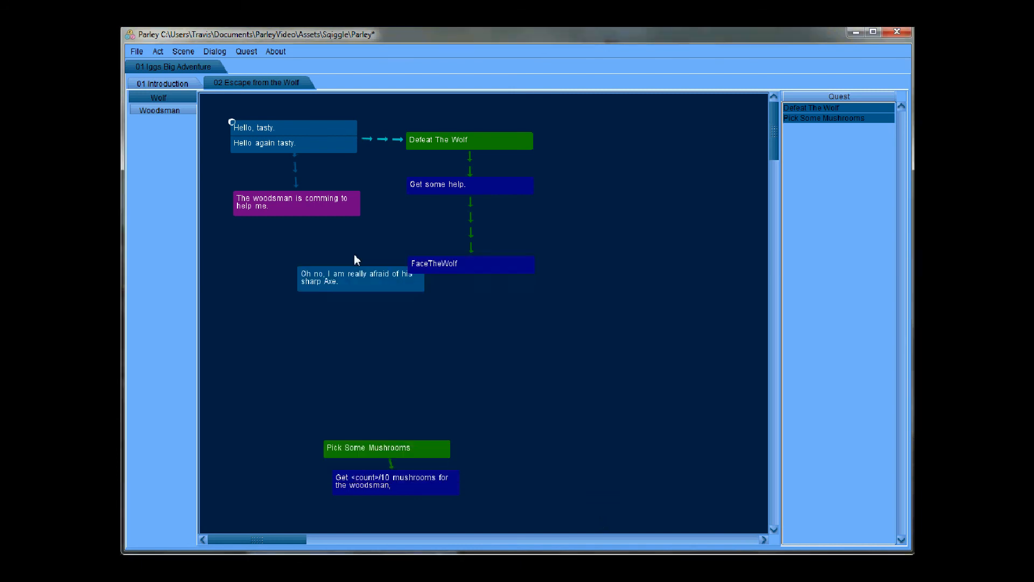
drag(348, 275, 279, 274)
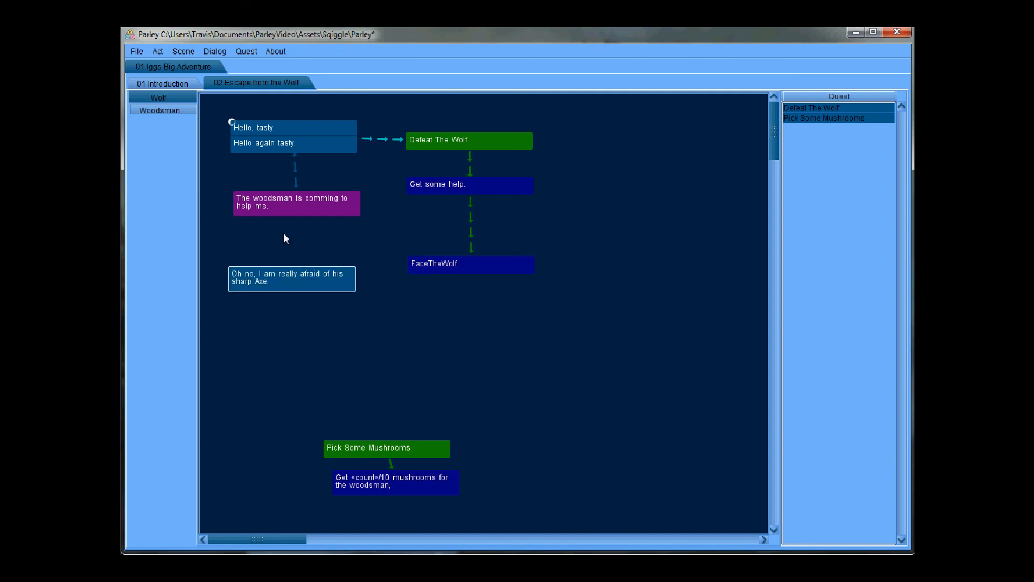
drag(289, 208, 301, 284)
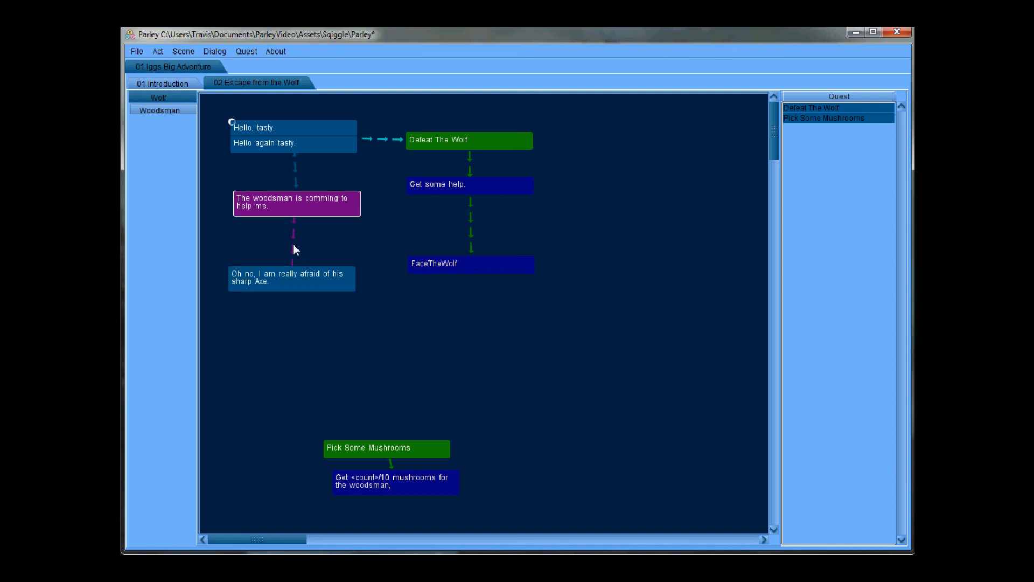
Step: Check the objective event of "Get some help." and set the quest requirement of the Wolf's sharp Axe reply to WoodsmanWillHelp
click(463, 271)
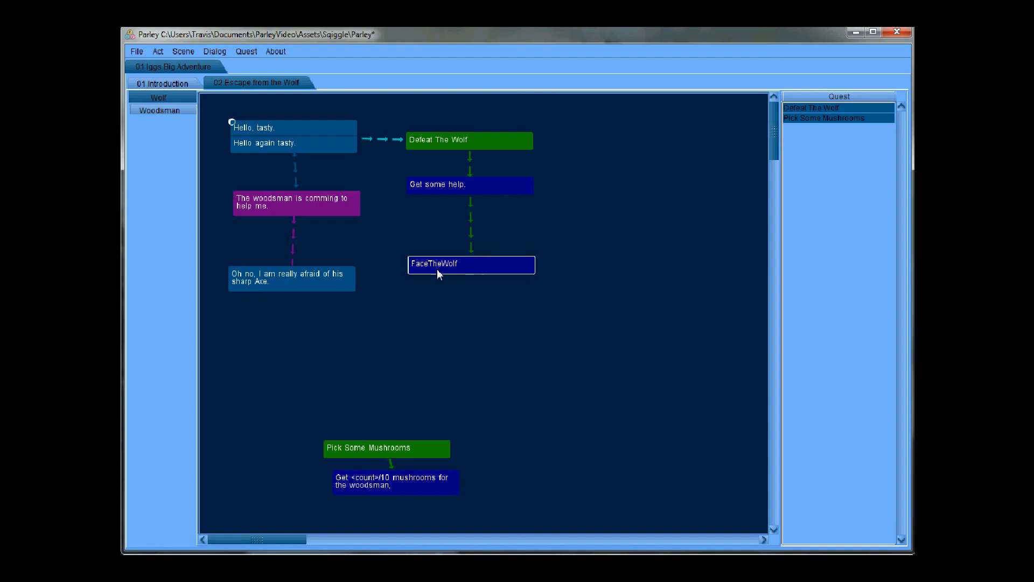
click(446, 190)
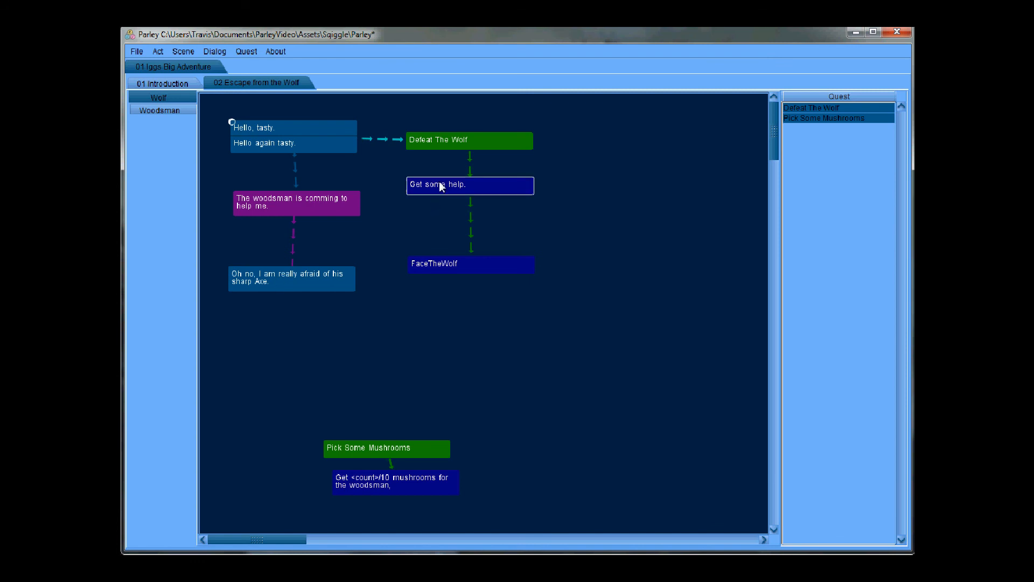
double_click(440, 185)
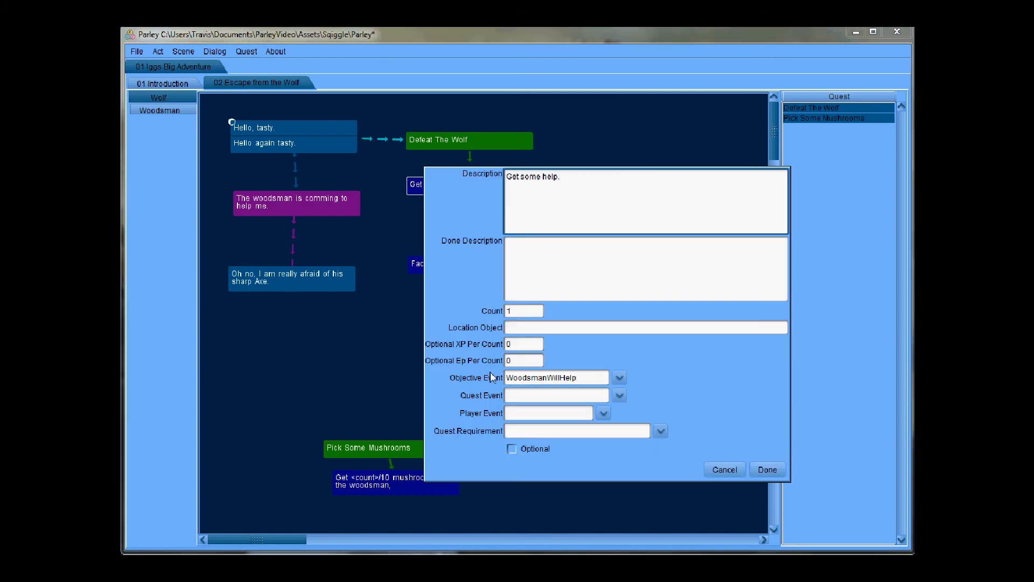
click(762, 468)
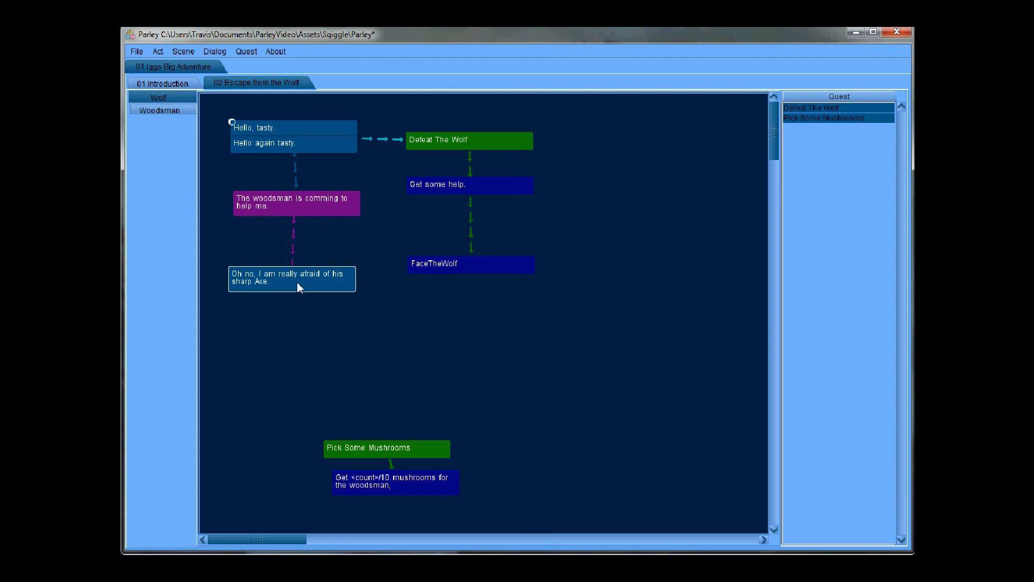
double_click(280, 283)
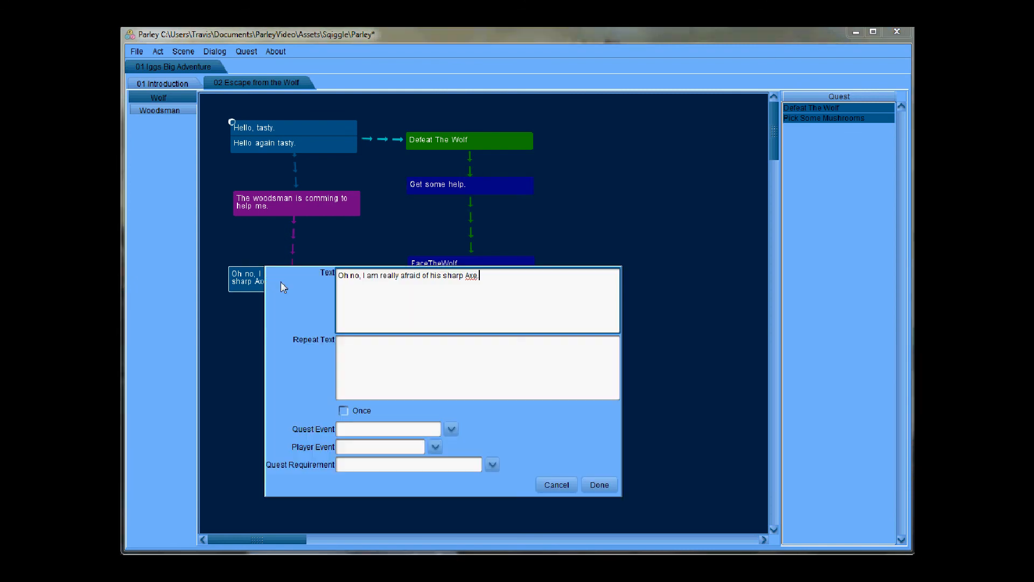
click(492, 466)
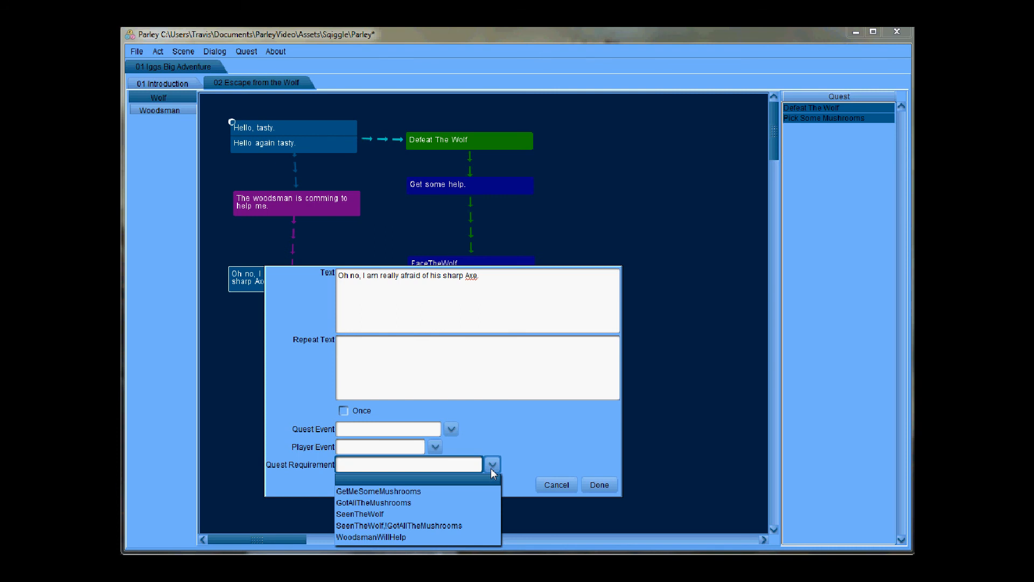
click(391, 536)
click(601, 485)
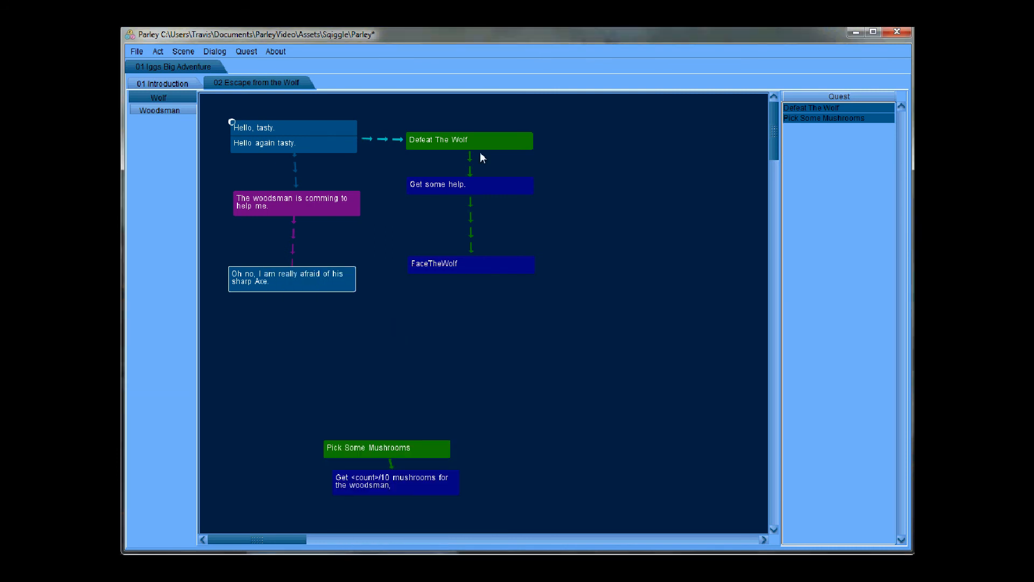
Step: Align the Wolf's sharp Axe reply under the player choice and set its quest event to FacedTheWolf
drag(303, 284, 309, 277)
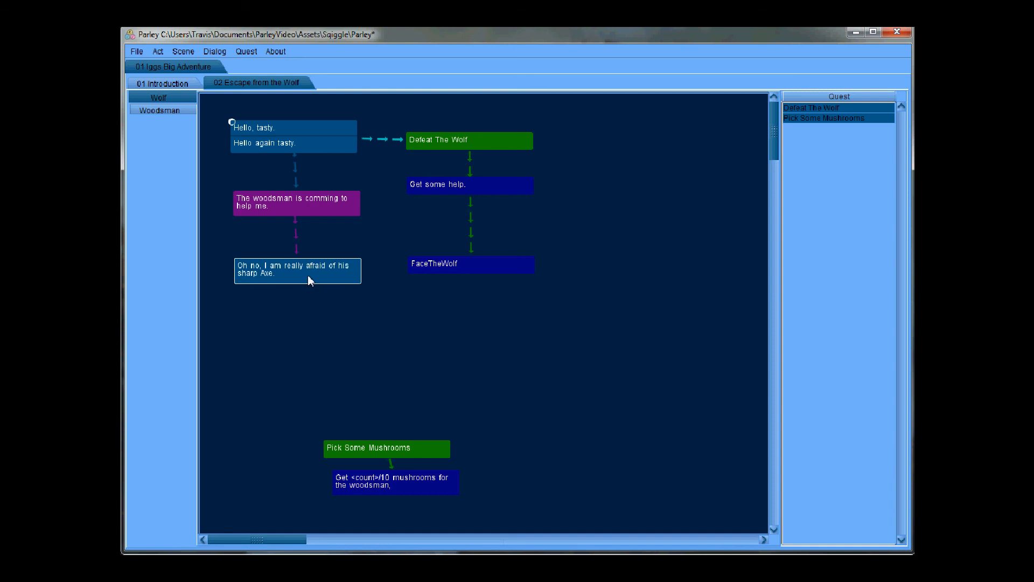
click(440, 270)
click(311, 275)
double_click(304, 274)
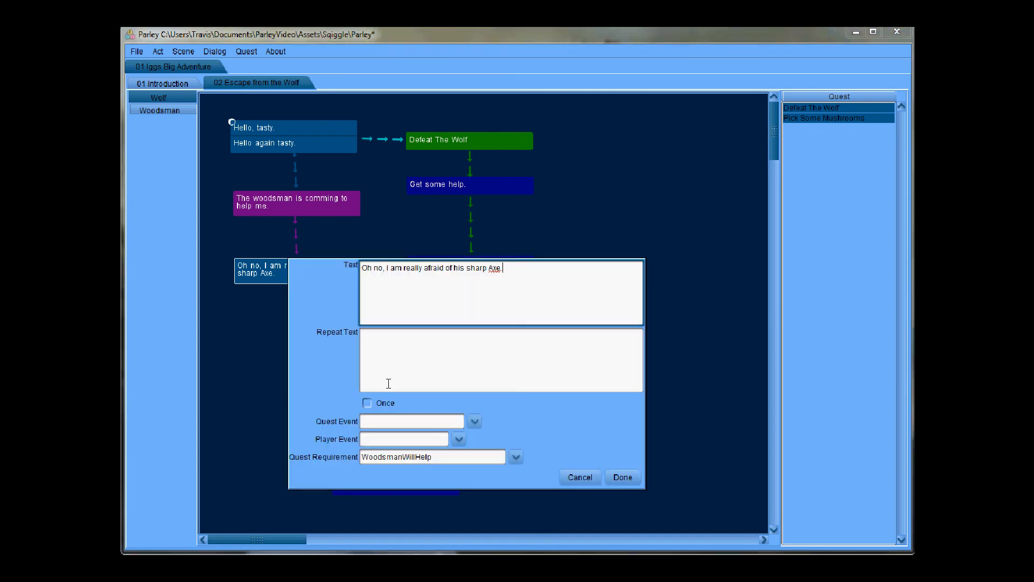
click(404, 423)
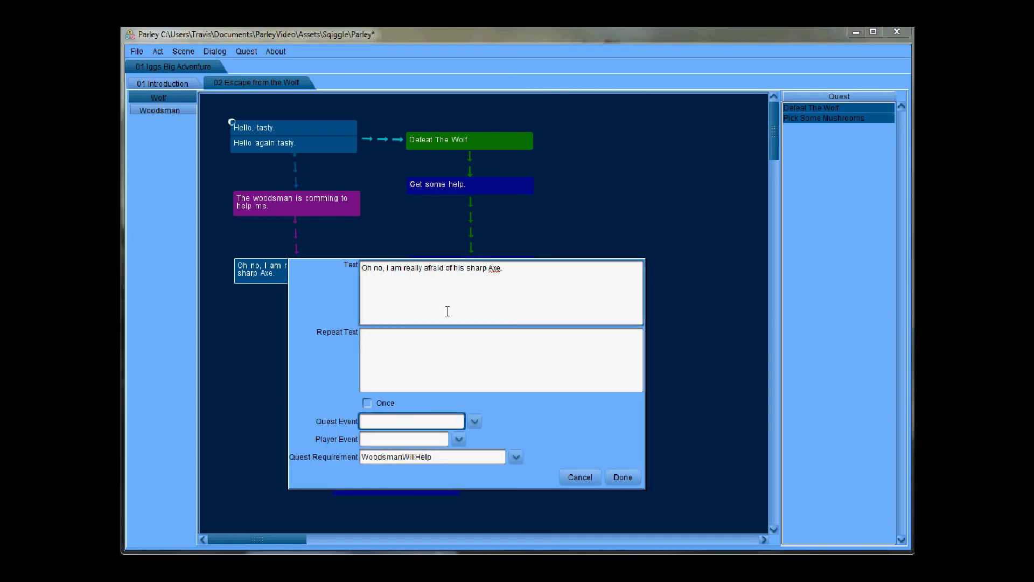
text(Fac)
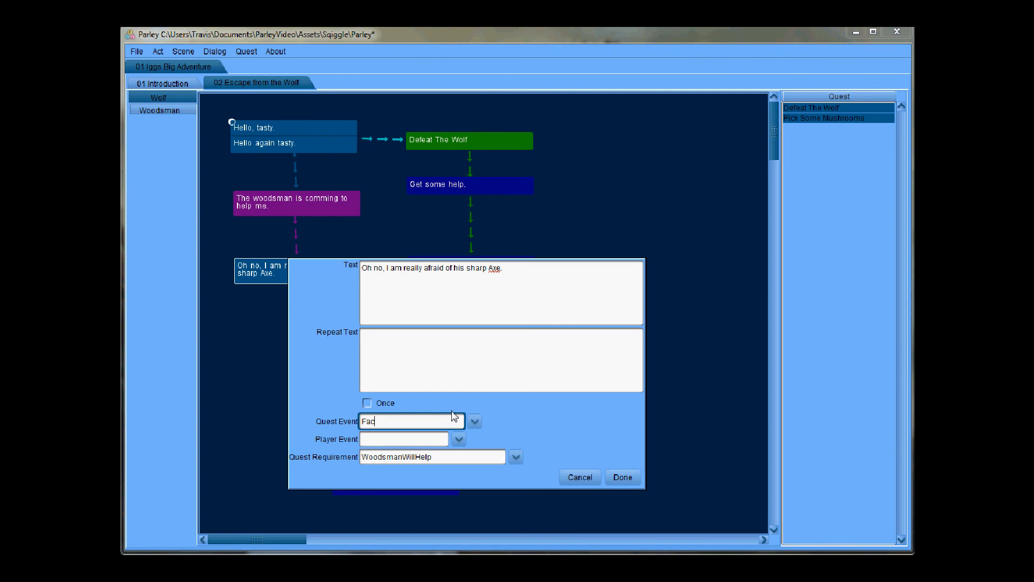
text(edTheWolf)
click(623, 477)
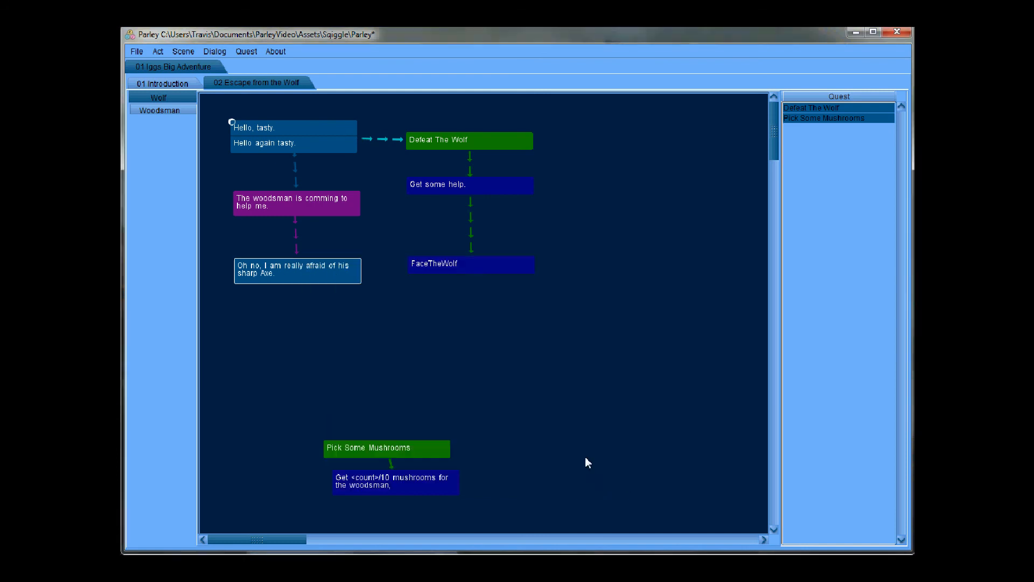
Step: Give the FaceTheWolf objective the objective event FacedTheWolf and the player event MakeWolfRunAway
double_click(466, 267)
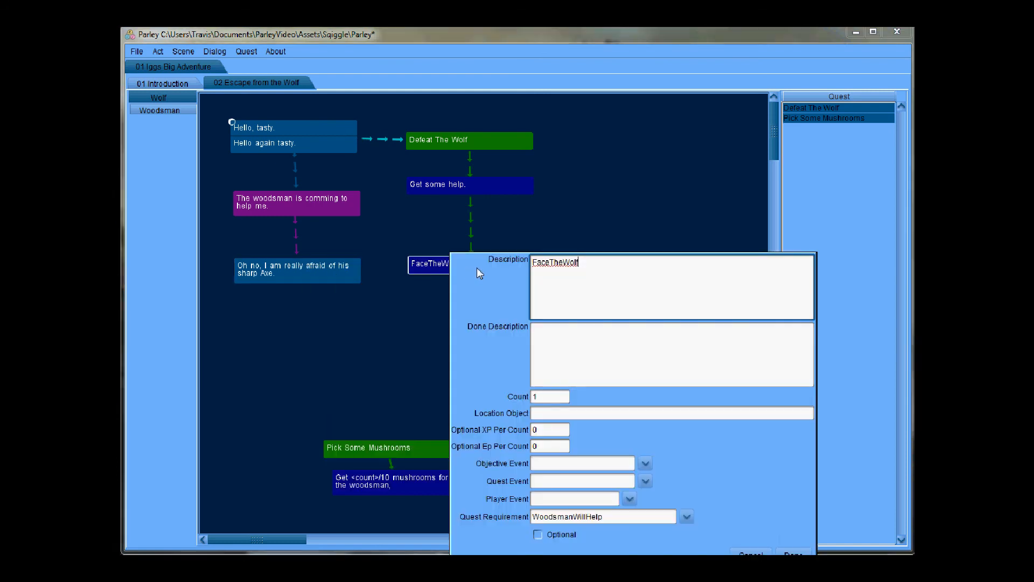
click(646, 464)
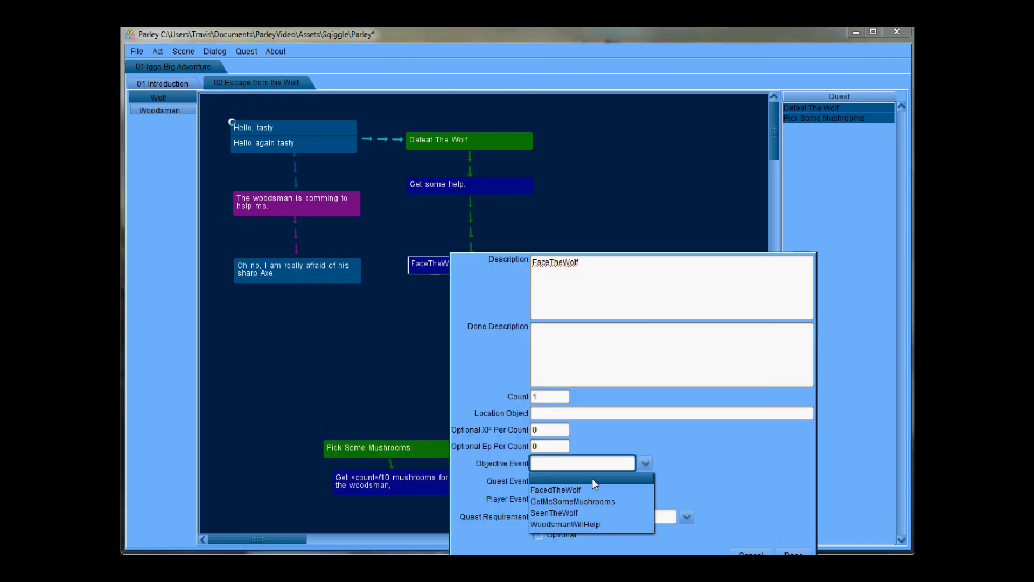
click(577, 490)
click(557, 500)
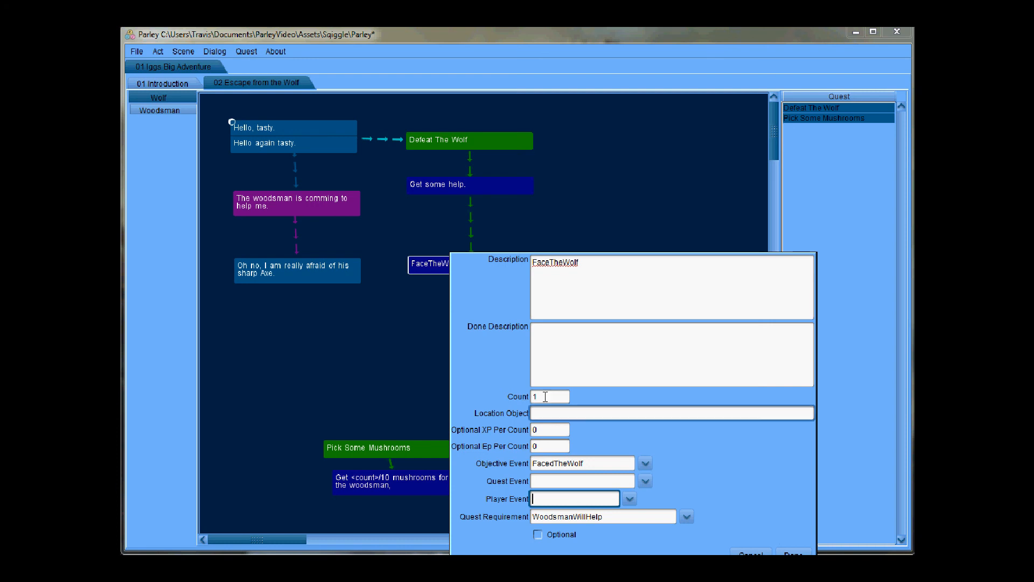
text(Mak)
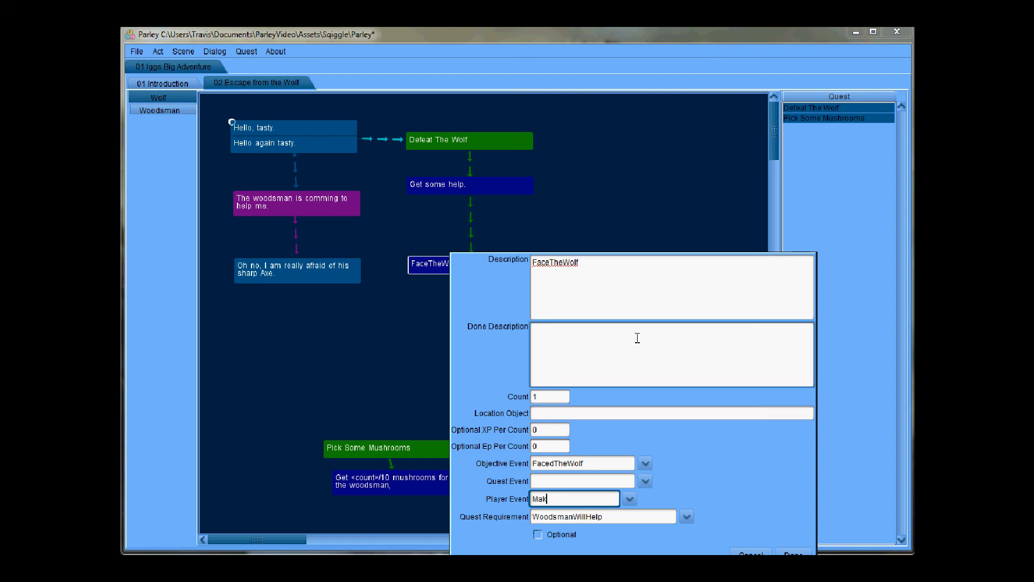
text(eWolfRunAway)
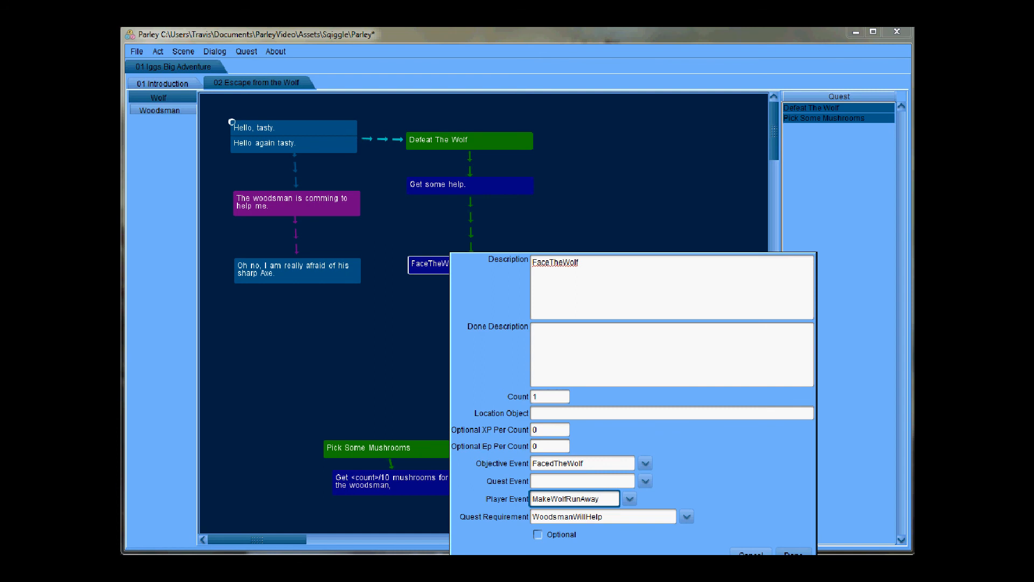
click(793, 554)
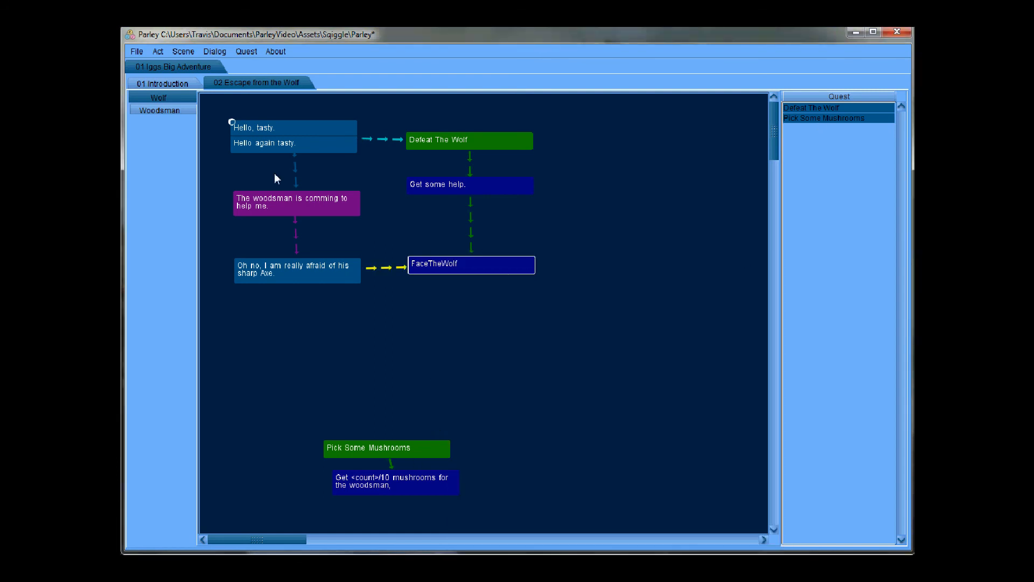
Step: Review the node connections in the Woodsman and Wolf dialogs and in the 01 Introduction scene
click(156, 113)
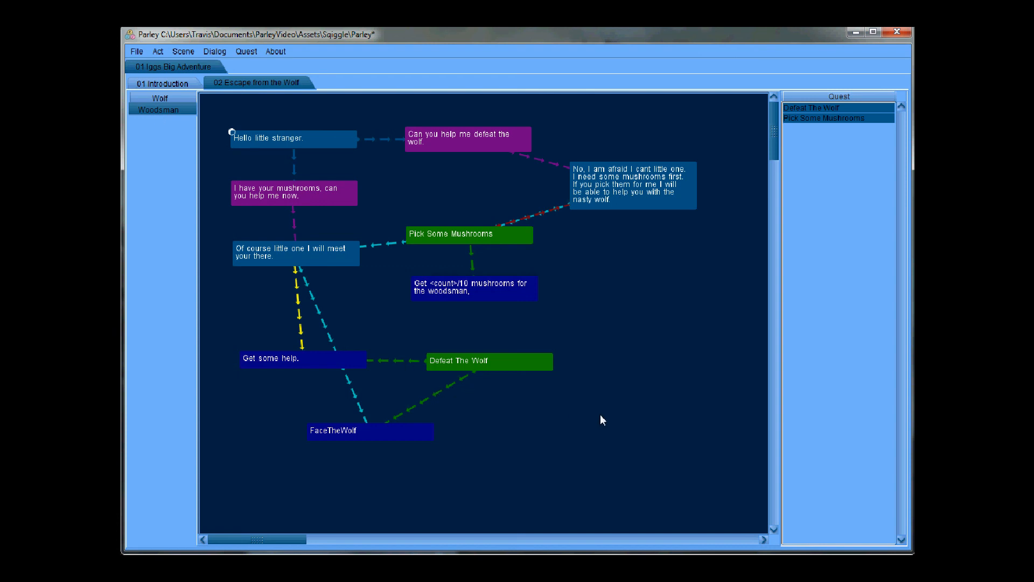
click(157, 101)
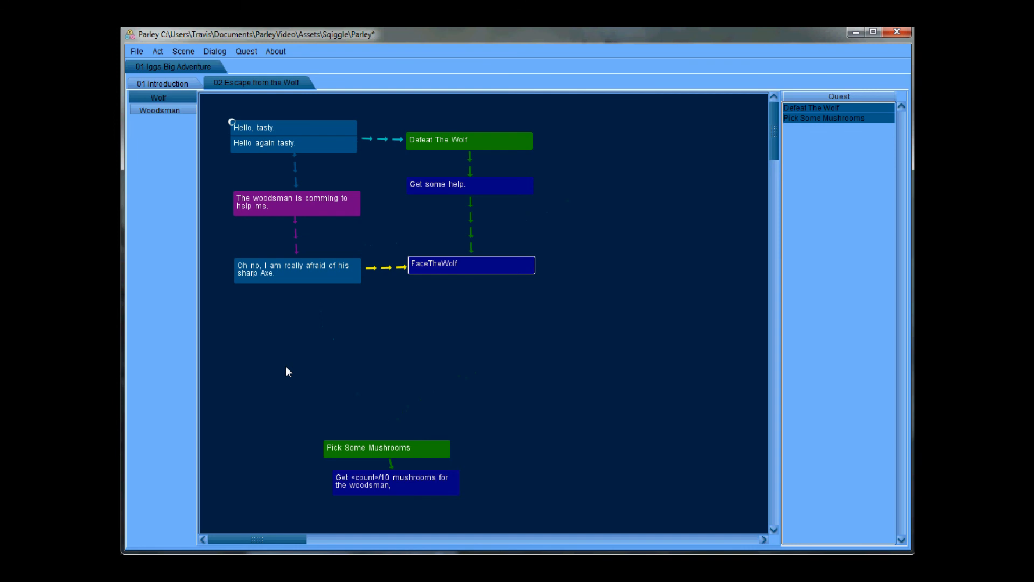
click(163, 111)
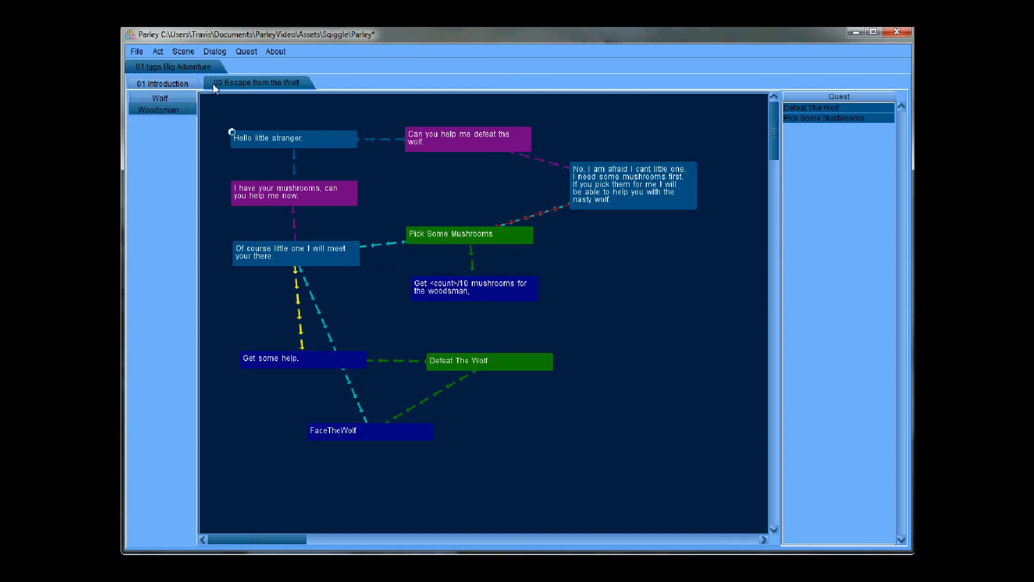
click(172, 83)
drag(620, 238, 753, 411)
drag(303, 167, 388, 322)
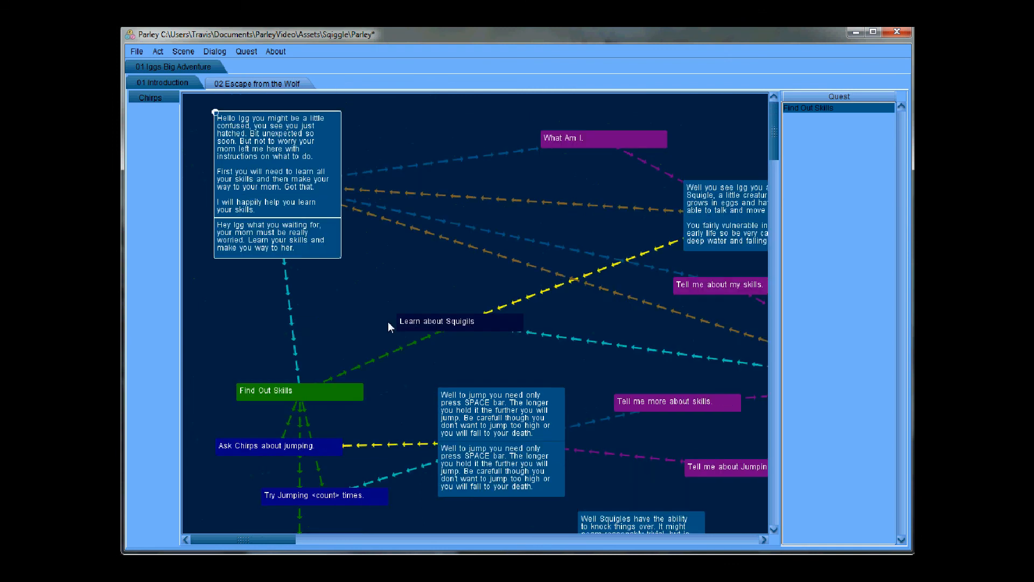
click(246, 82)
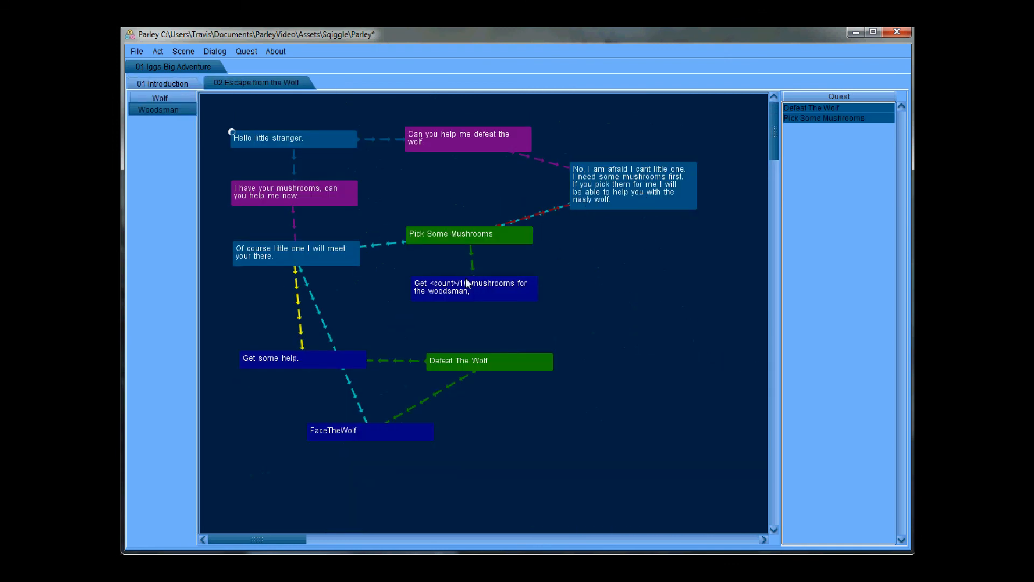
click(300, 263)
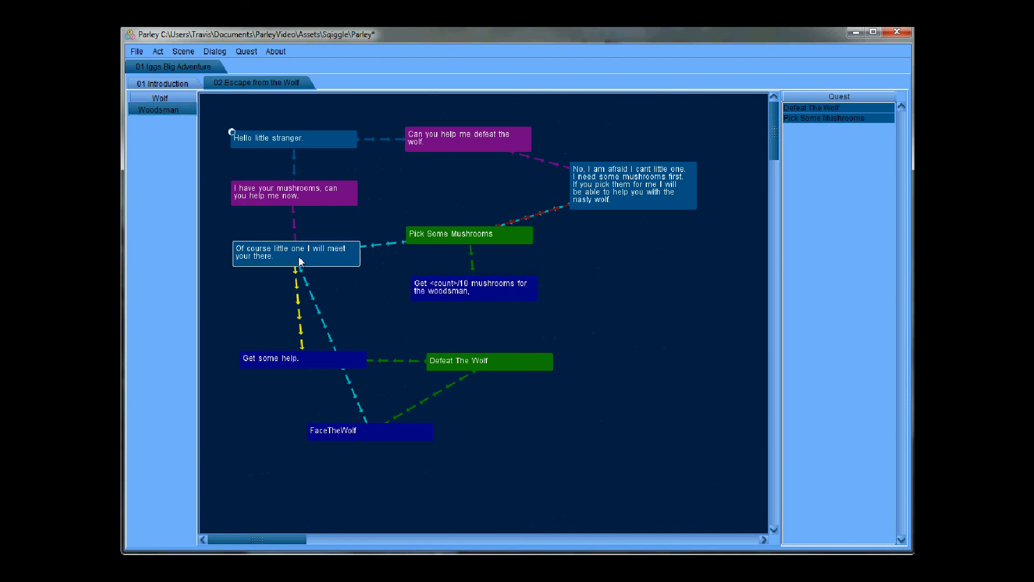